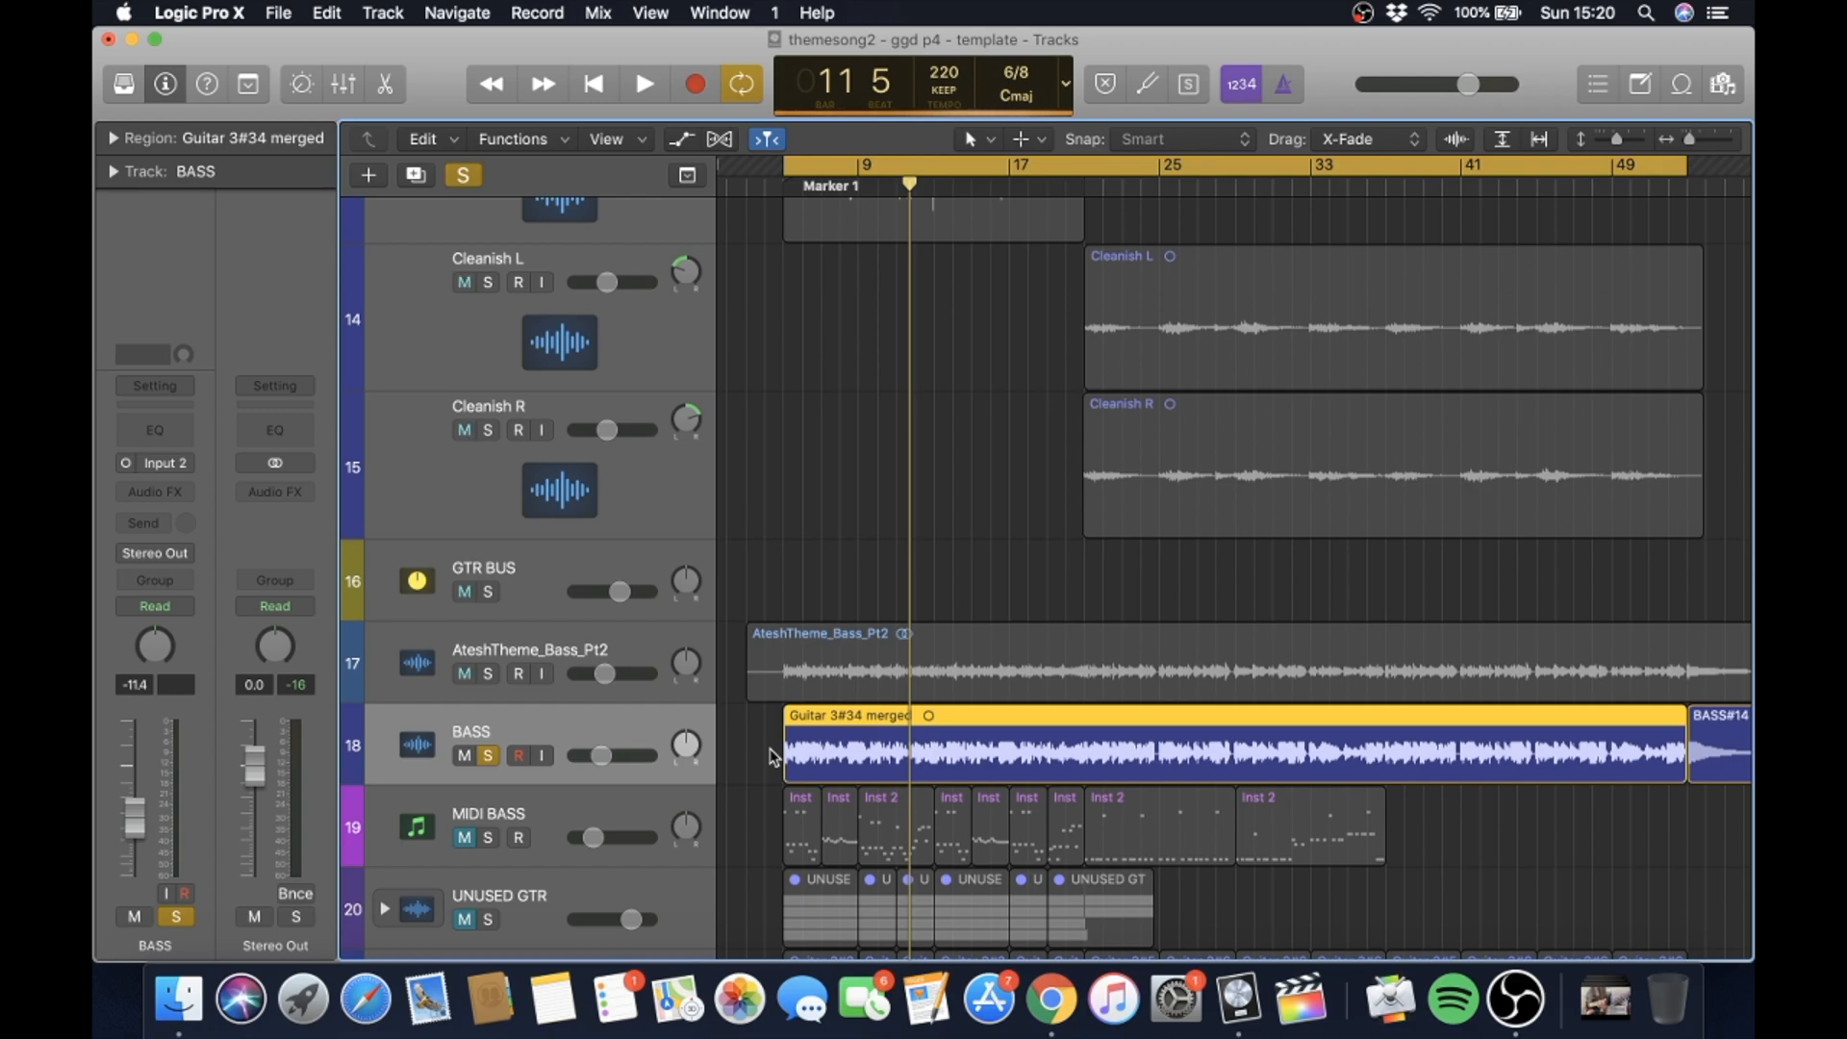
- Look over the project's tracks and play back the soloed BASS track
scroll(770, 757, "up", 10)
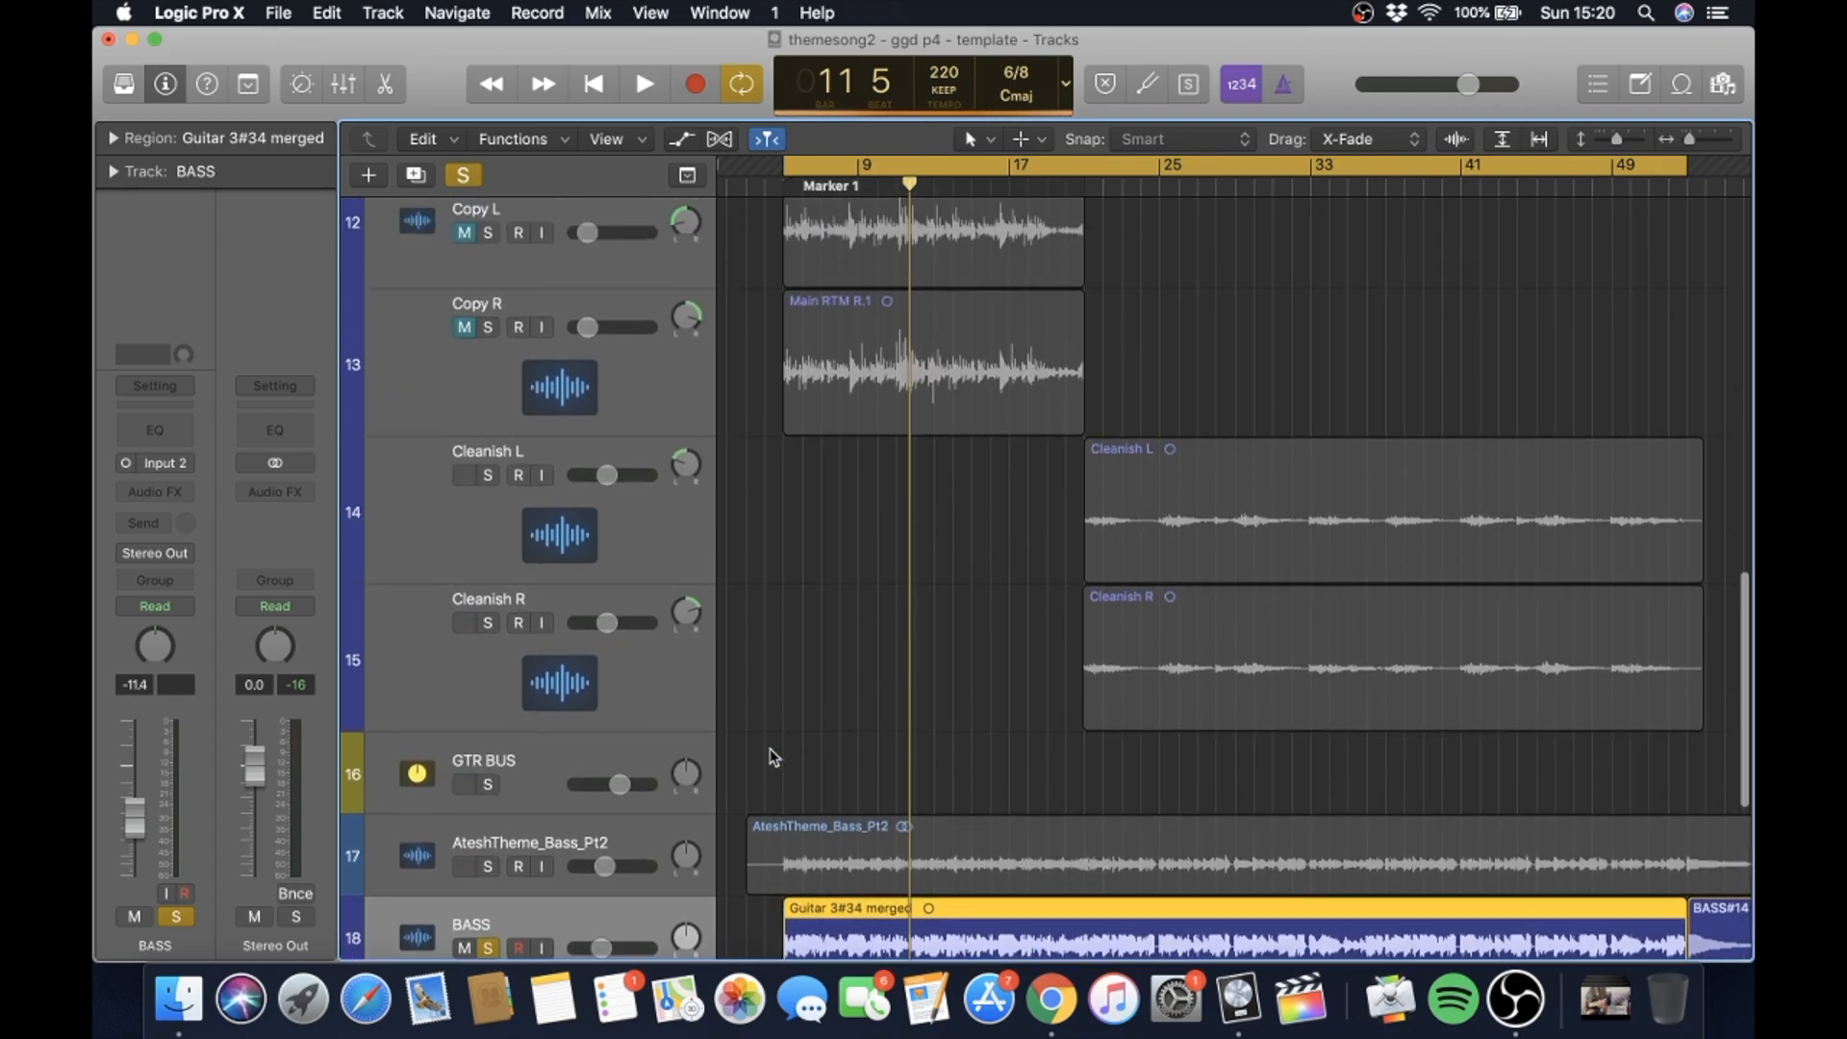
scroll(770, 757, "up", 8)
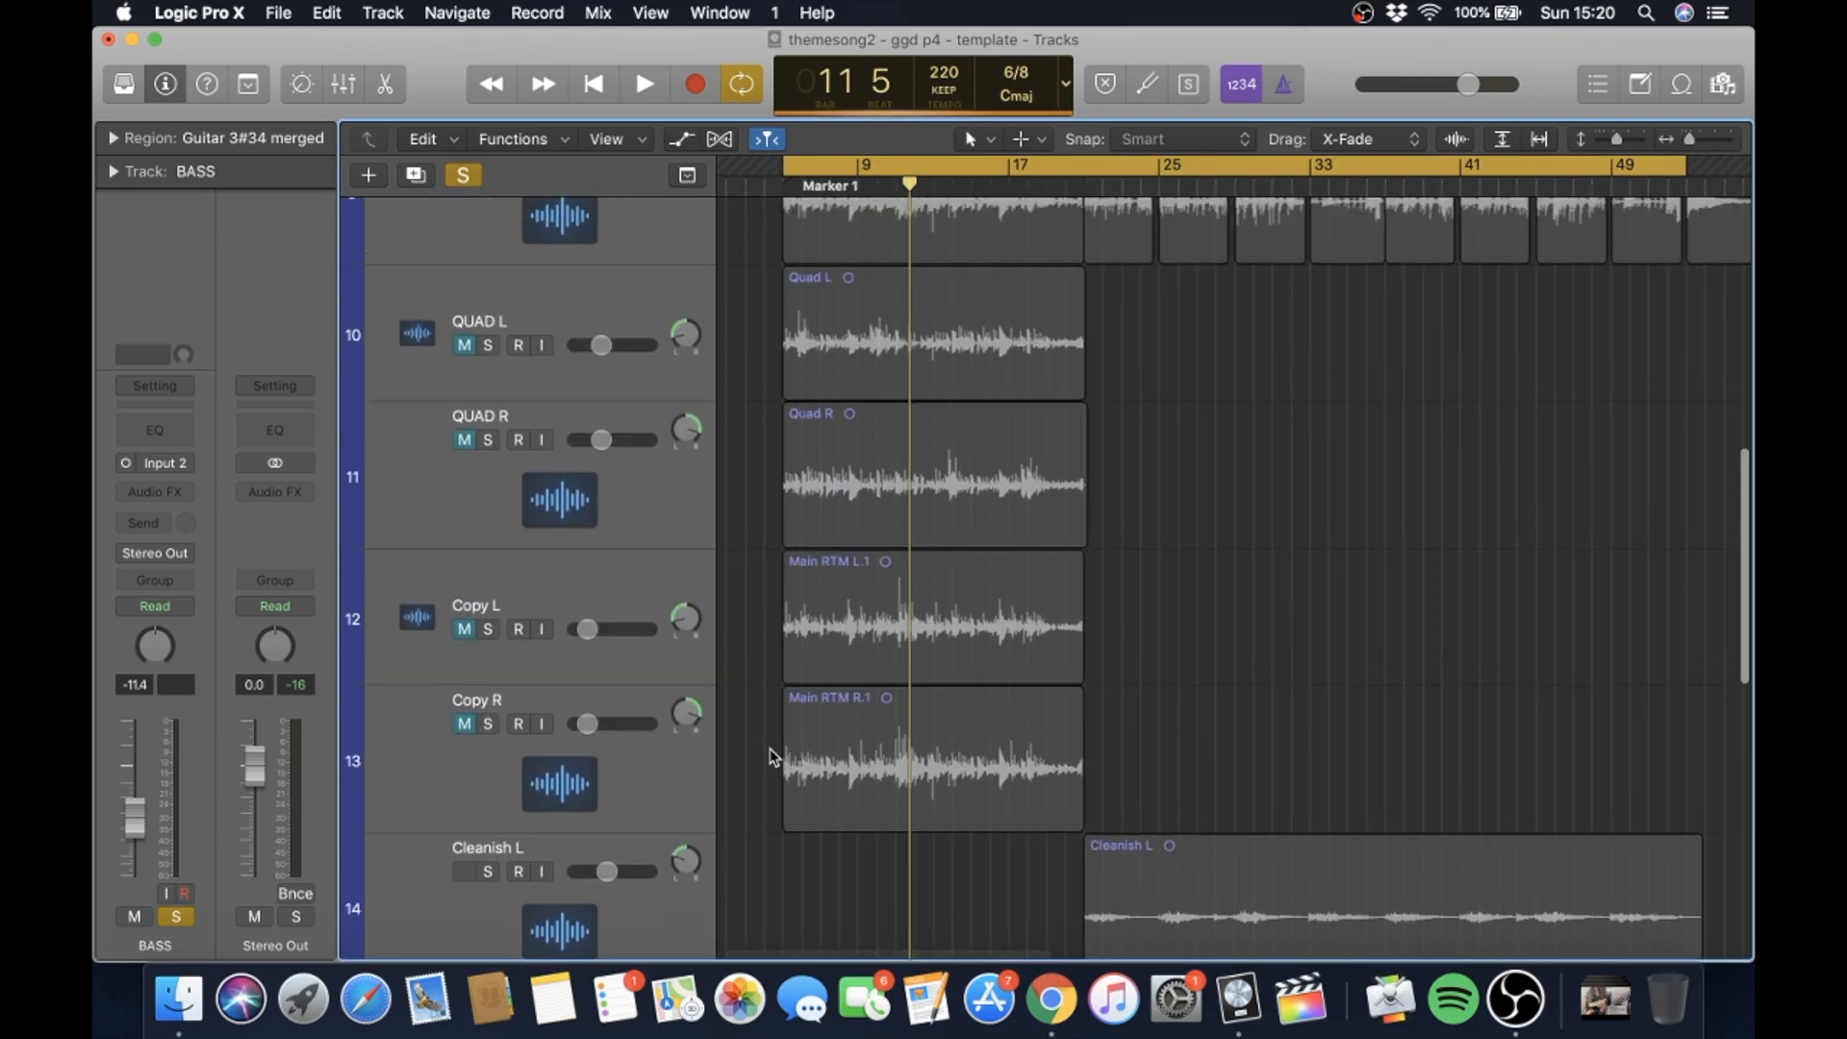
scroll(770, 757, "up", 4)
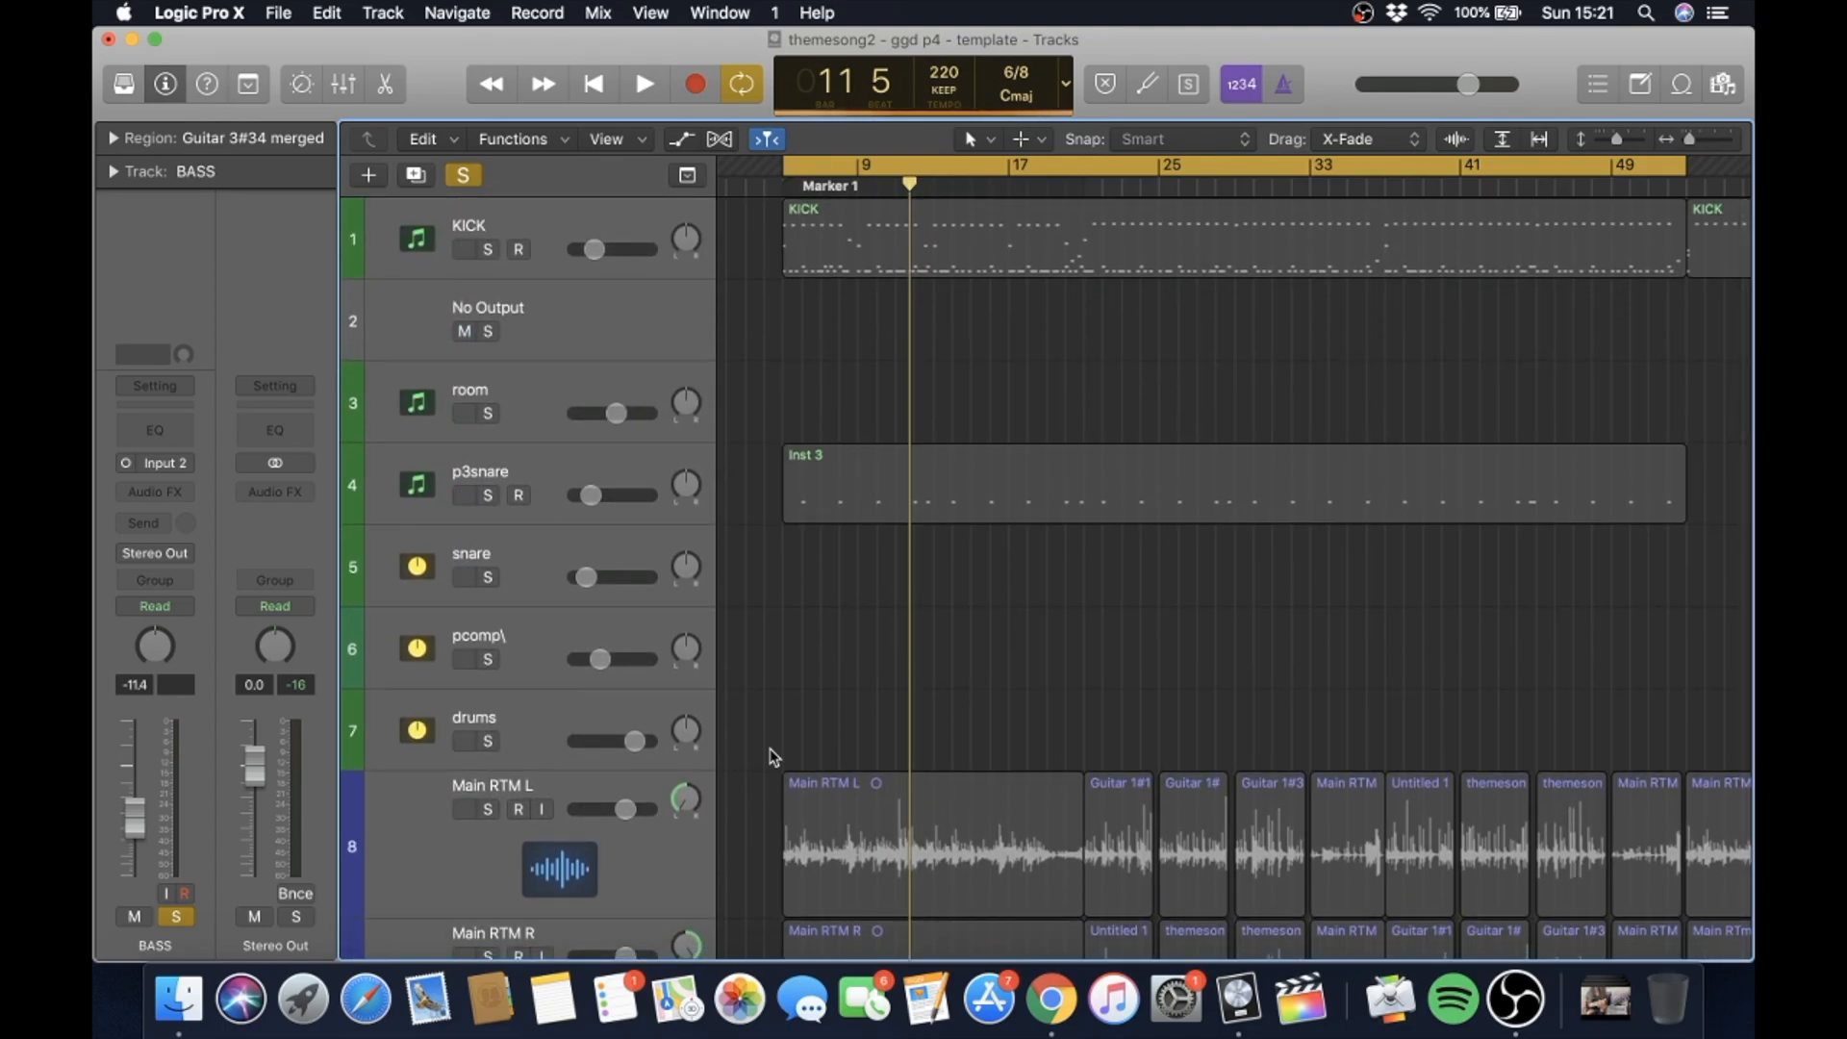
scroll(770, 757, "down", 12)
scroll(769, 758, "down", 6)
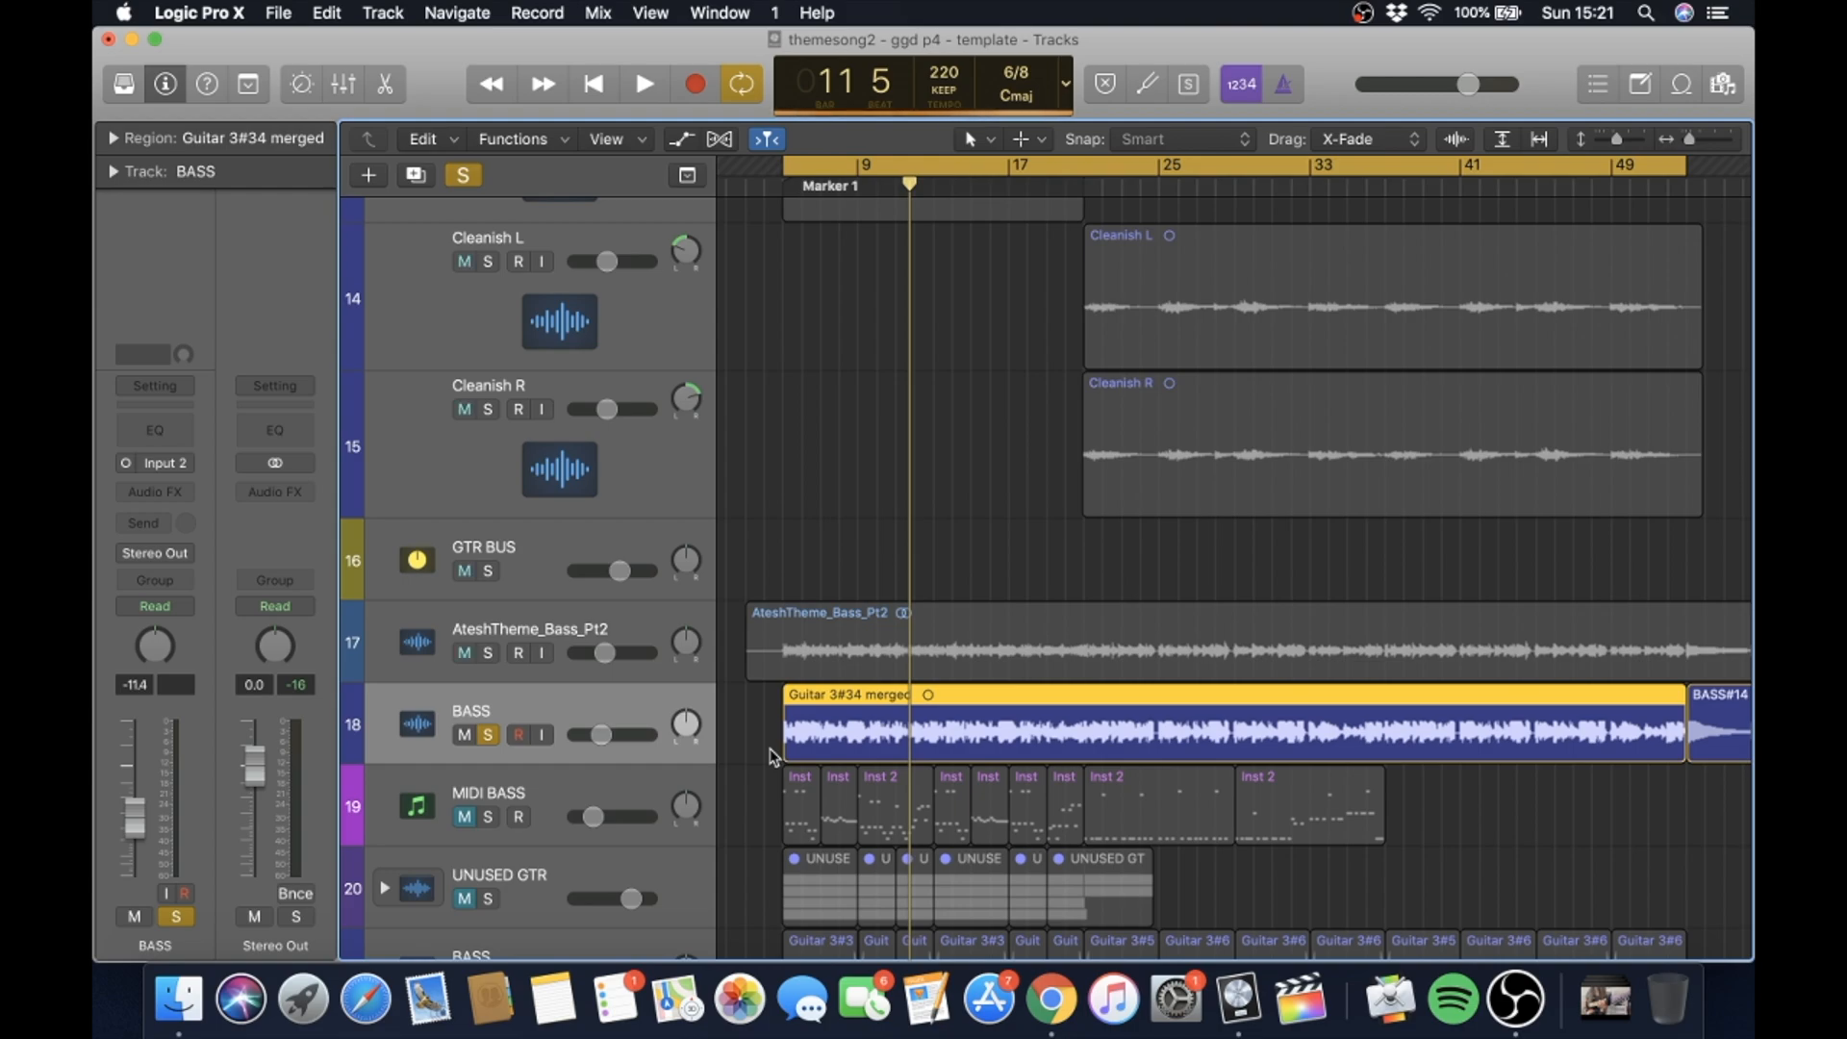
key("space")
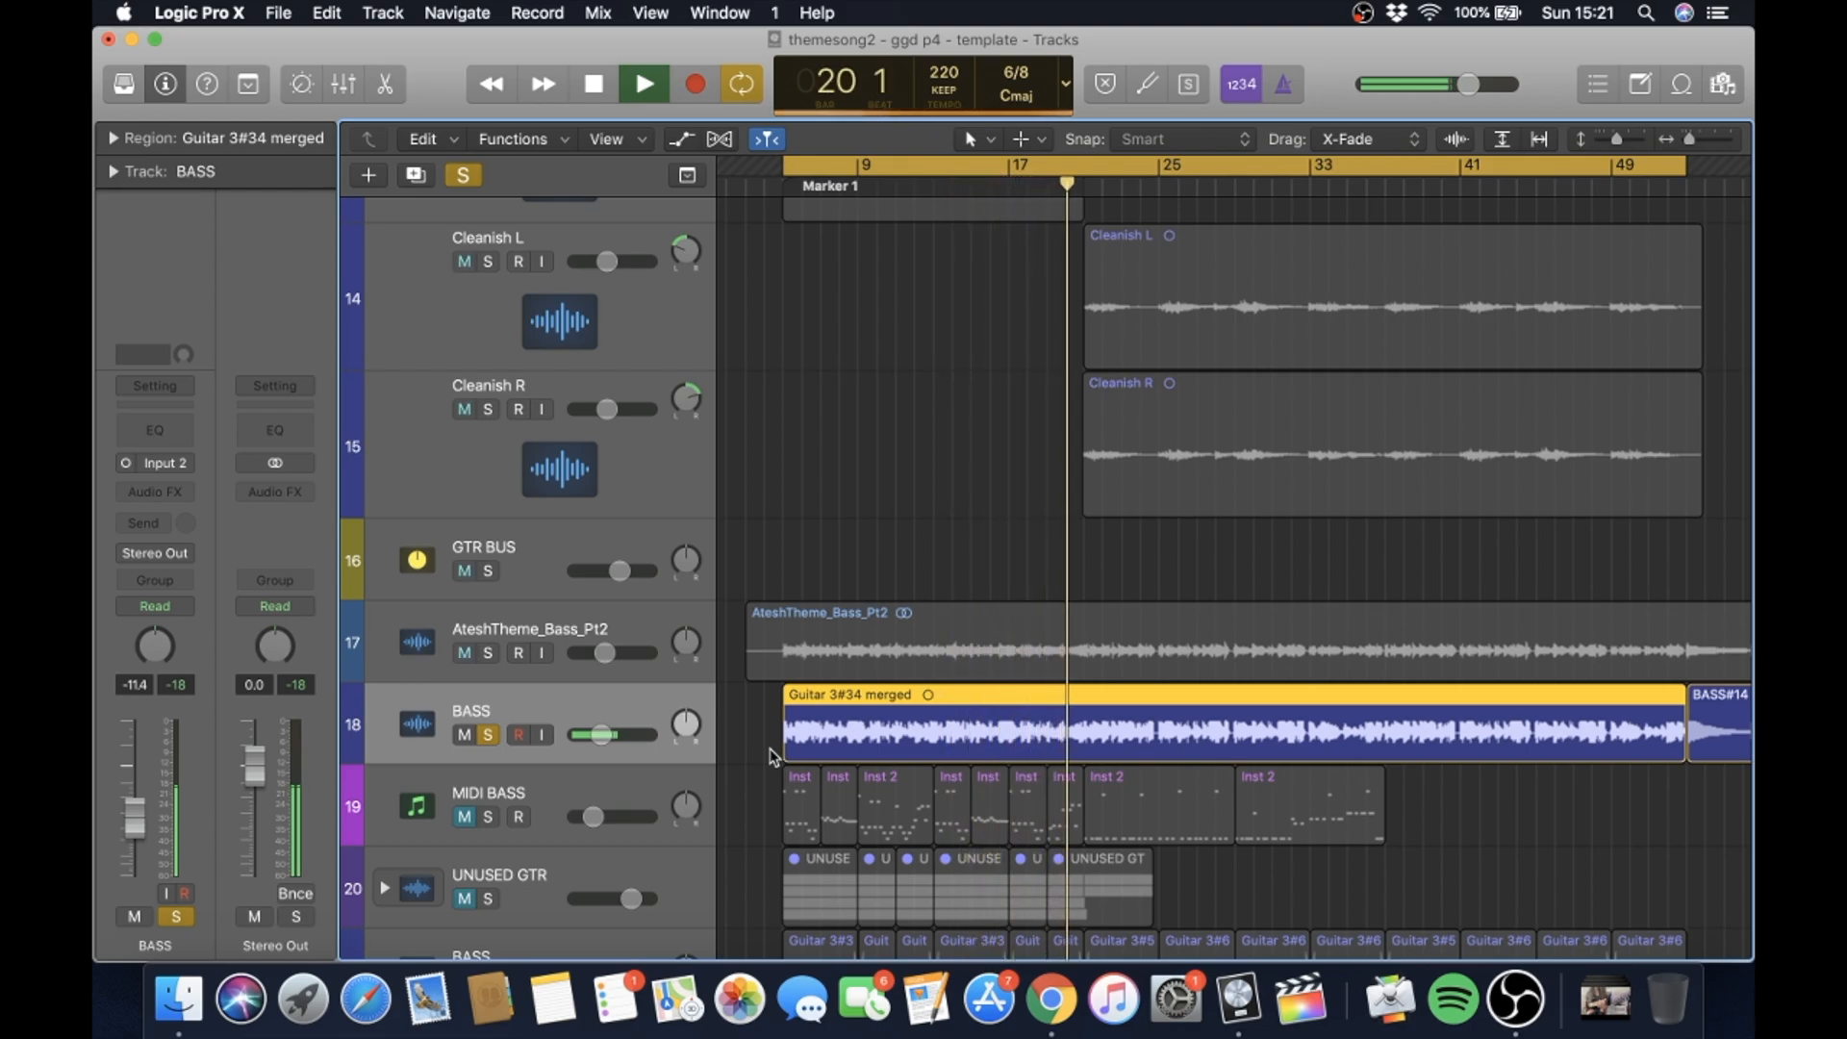
key("space")
- Switch the solo from the BASS track to AteshTheme_Bass_Pt2 and start playback
left_click(487, 736)
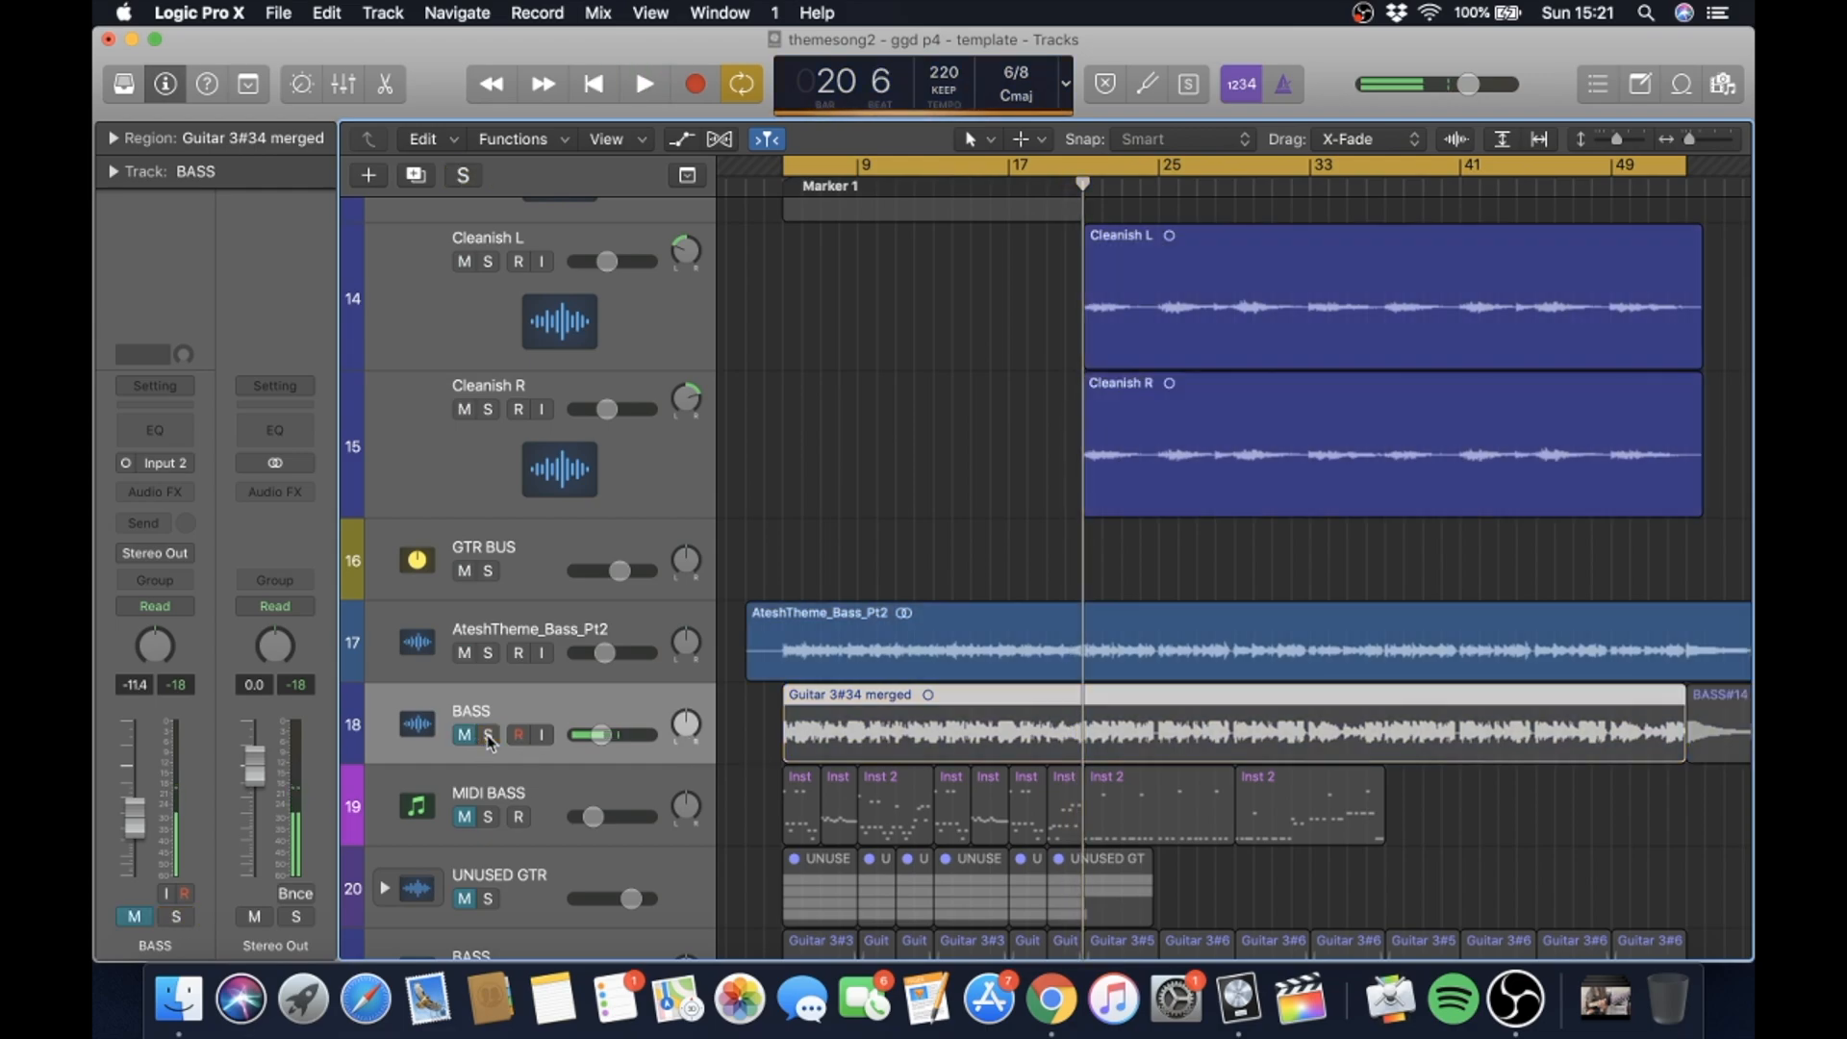
left_click(489, 654)
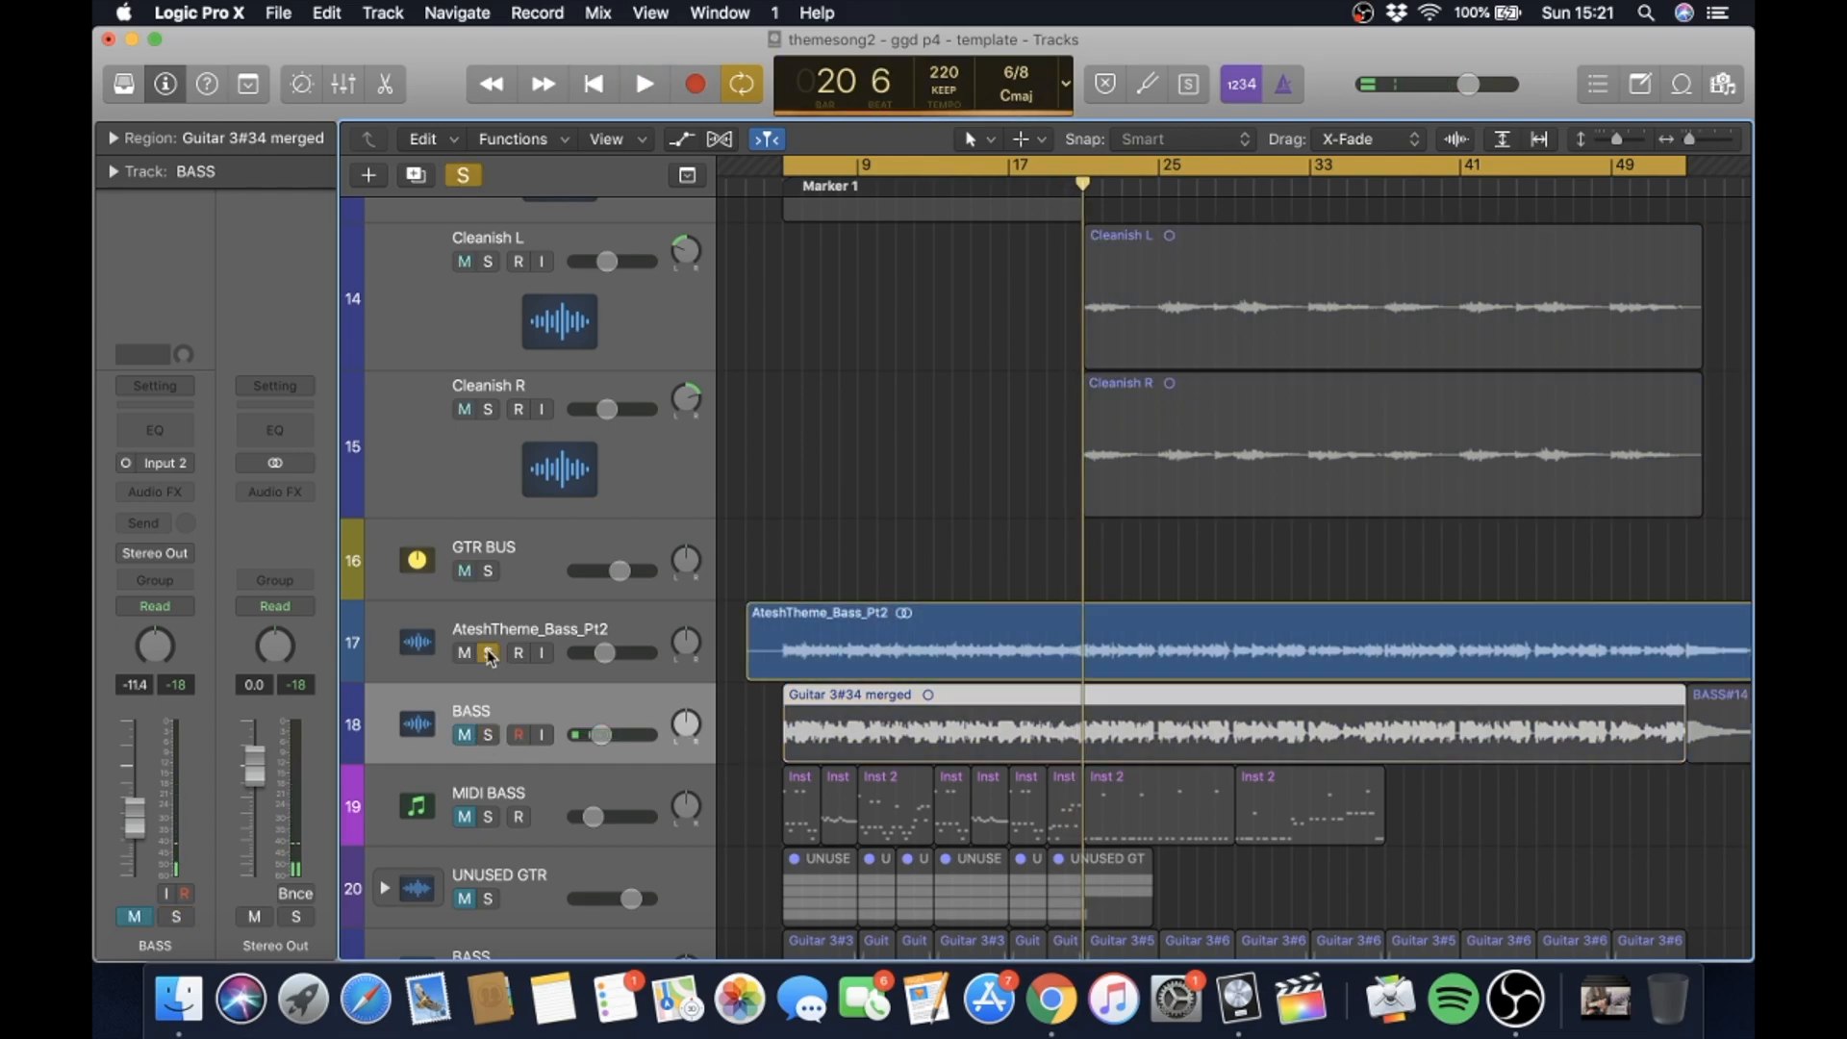
key("space")
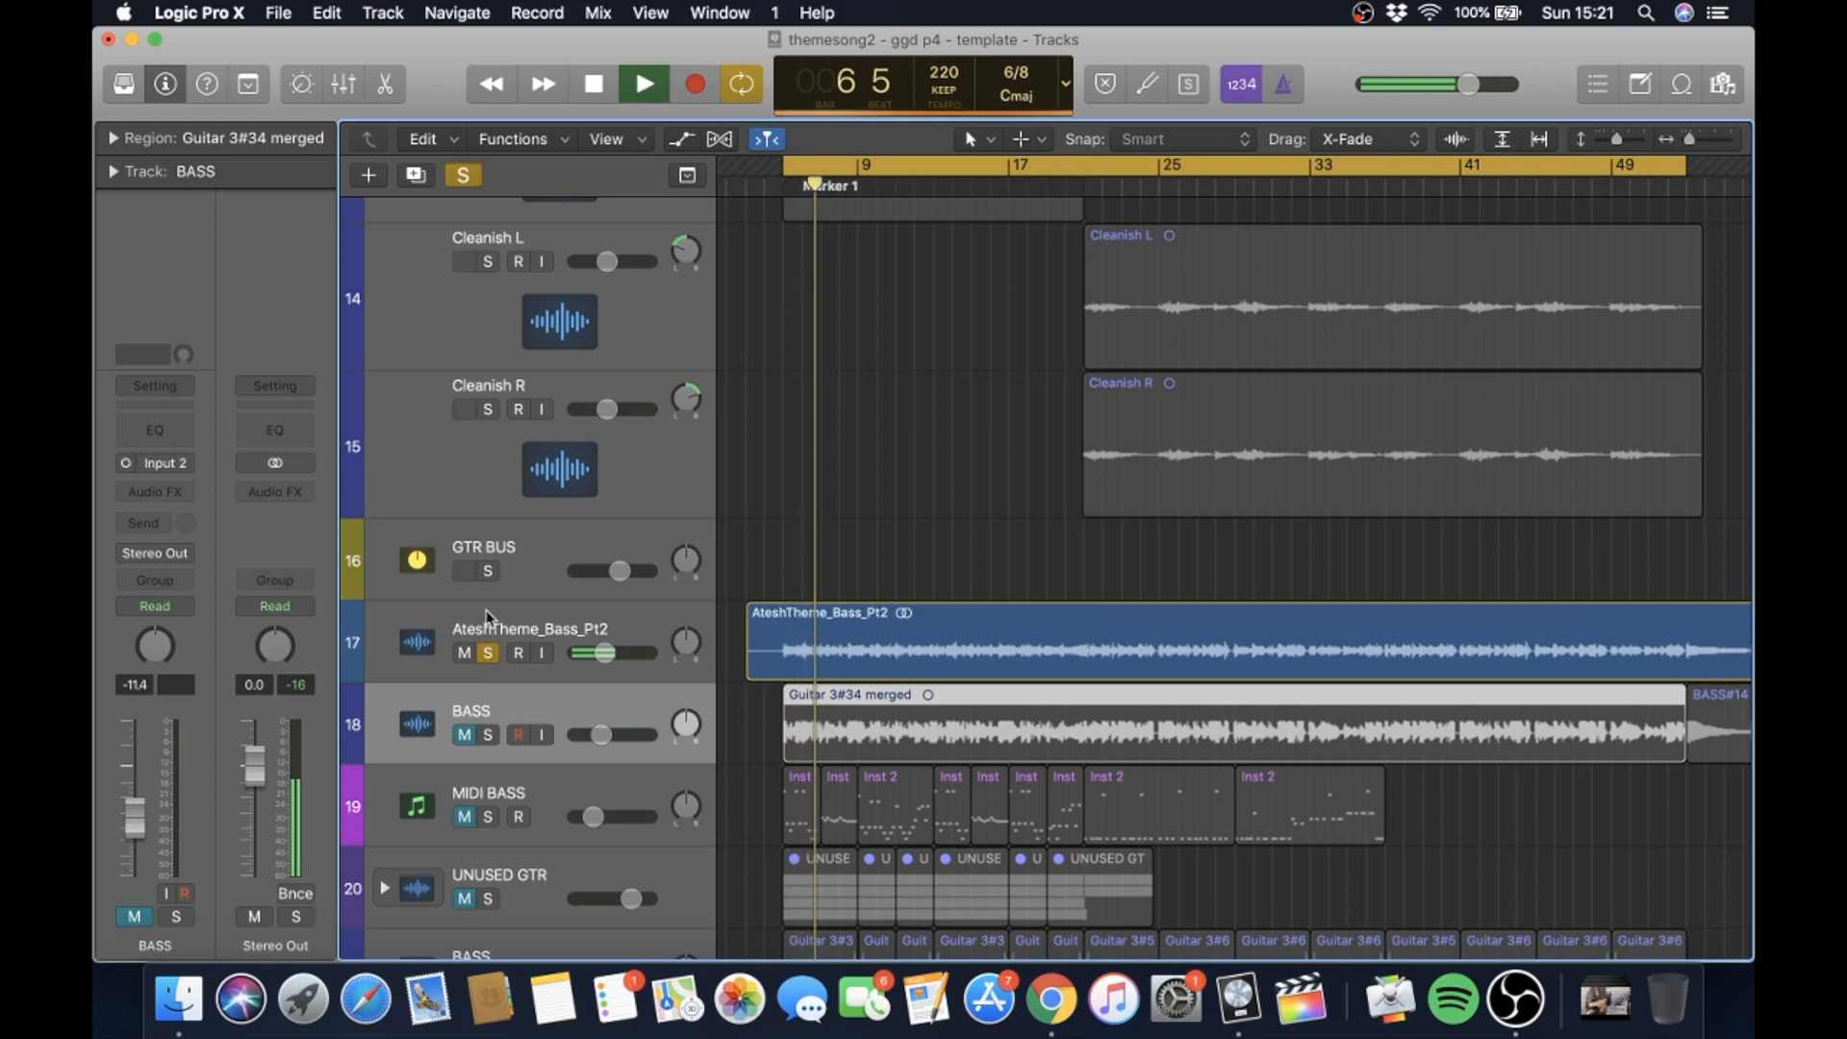
- Select the AteshTheme_Bass_Pt2 track, stop playback and open its Inf EQ plug-in
left_click(488, 618)
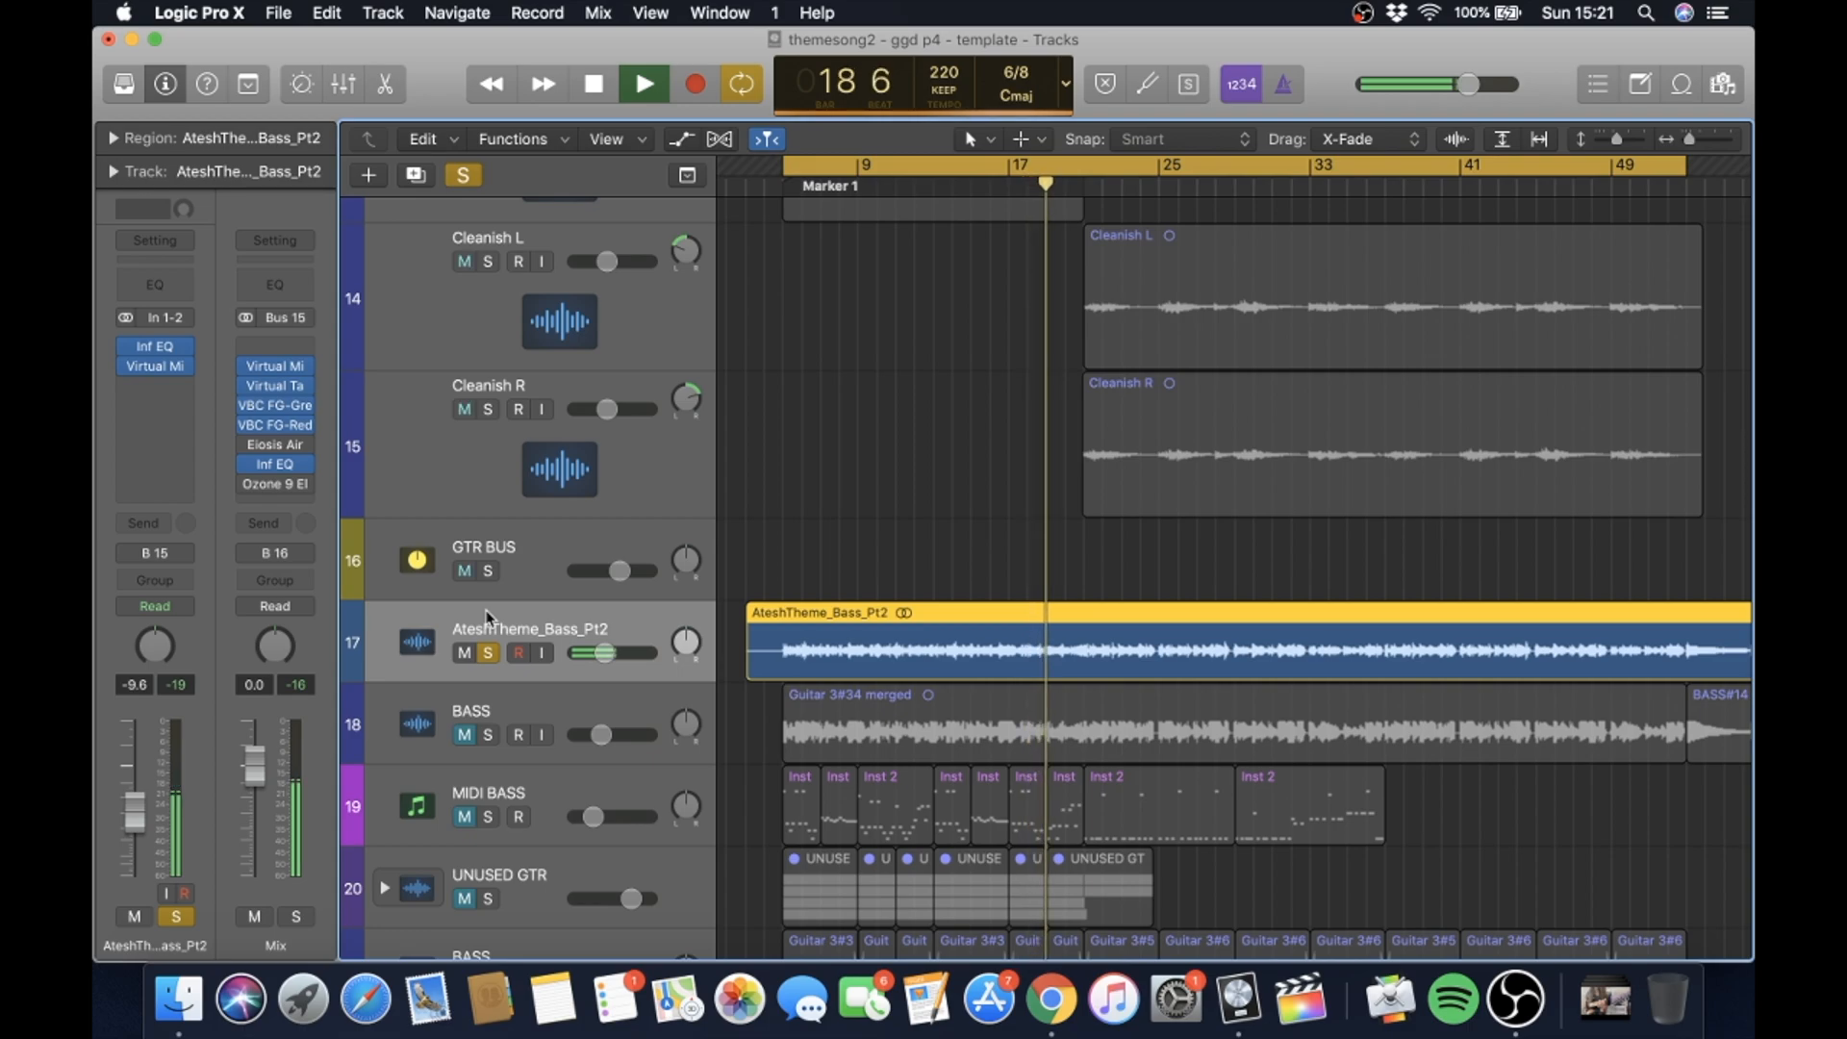
key("space")
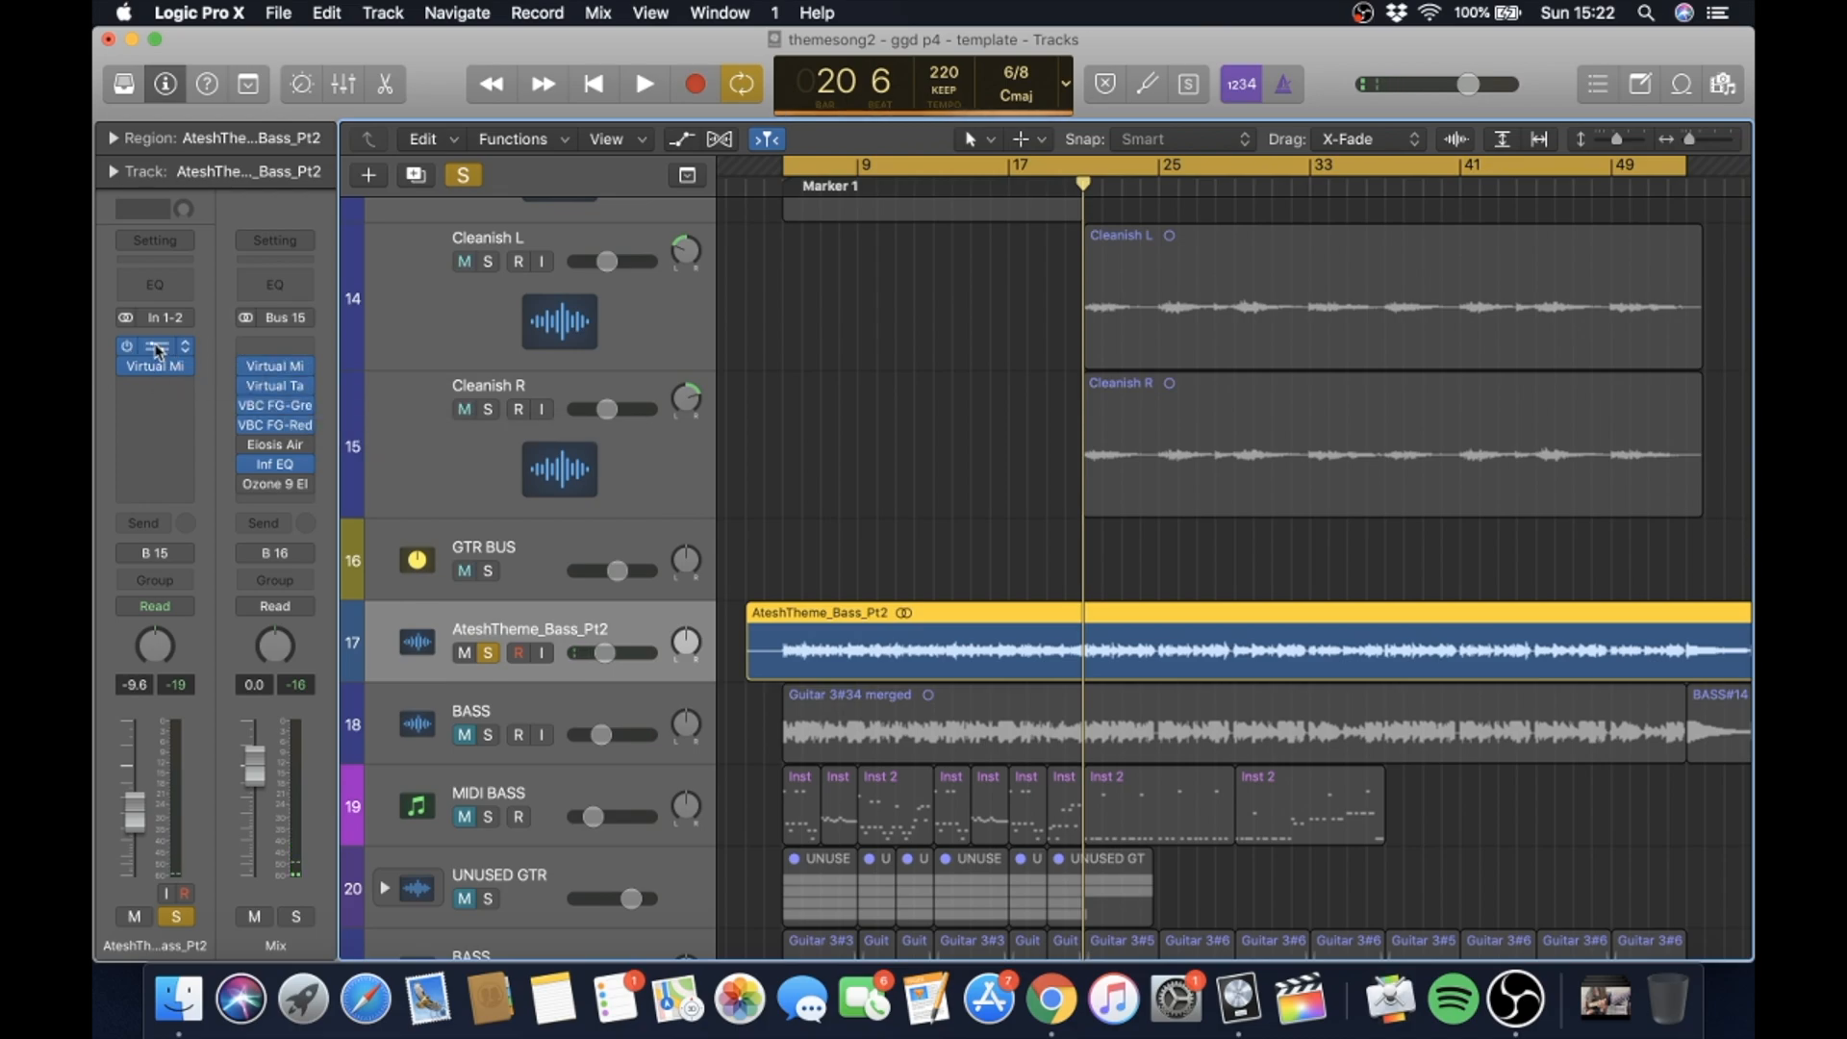
left_click(159, 349)
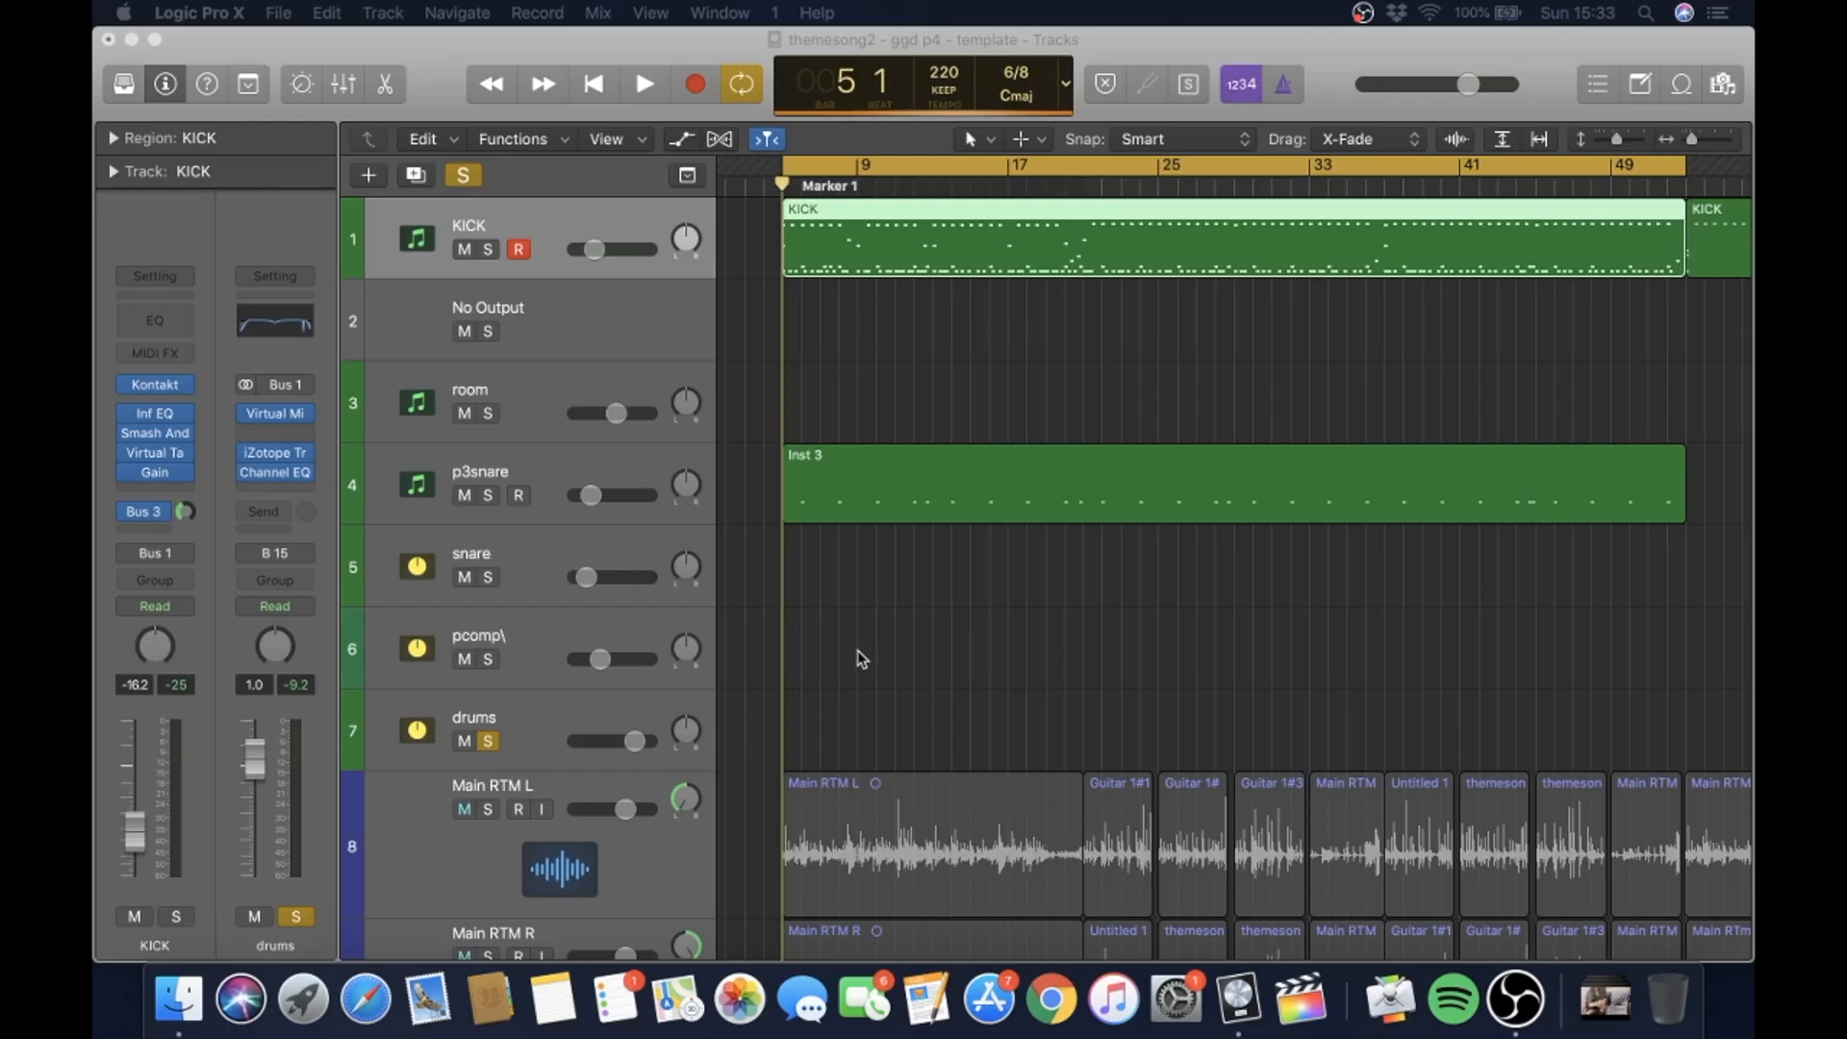
- Select the drums bus and play it back soloed
left_click(541, 709)
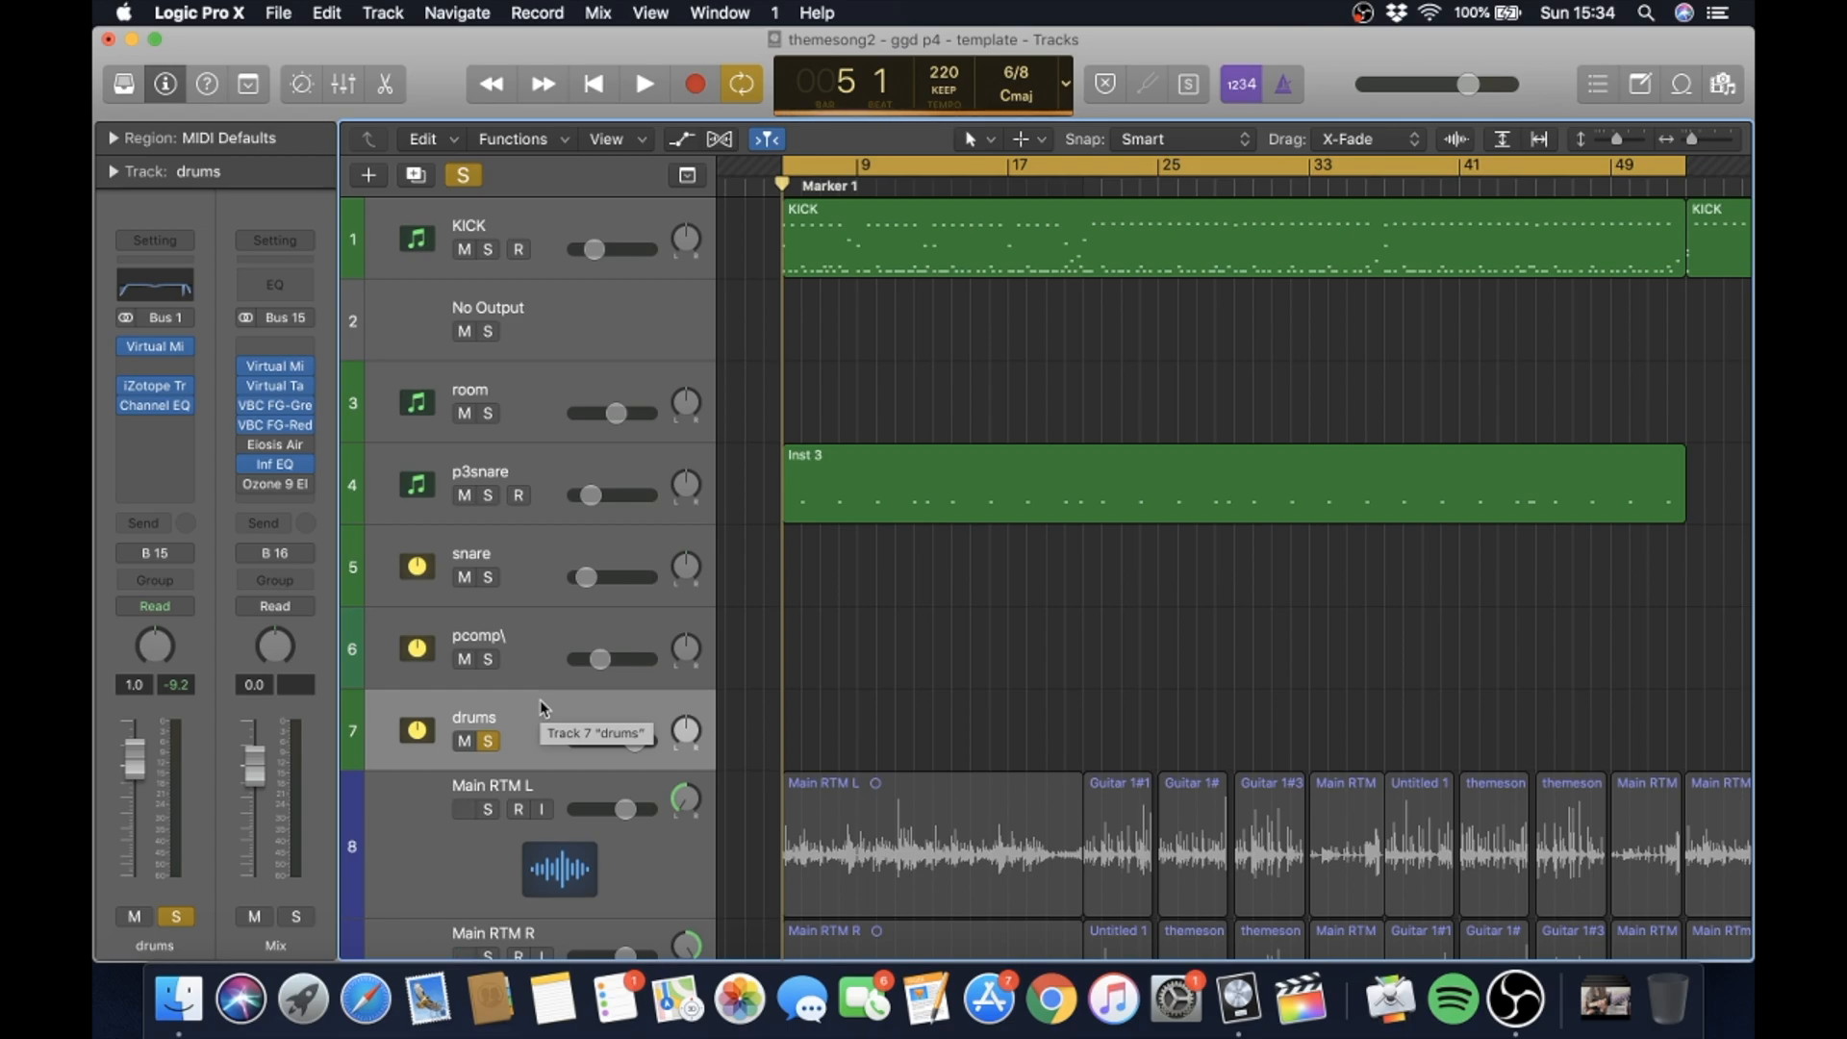
key("space")
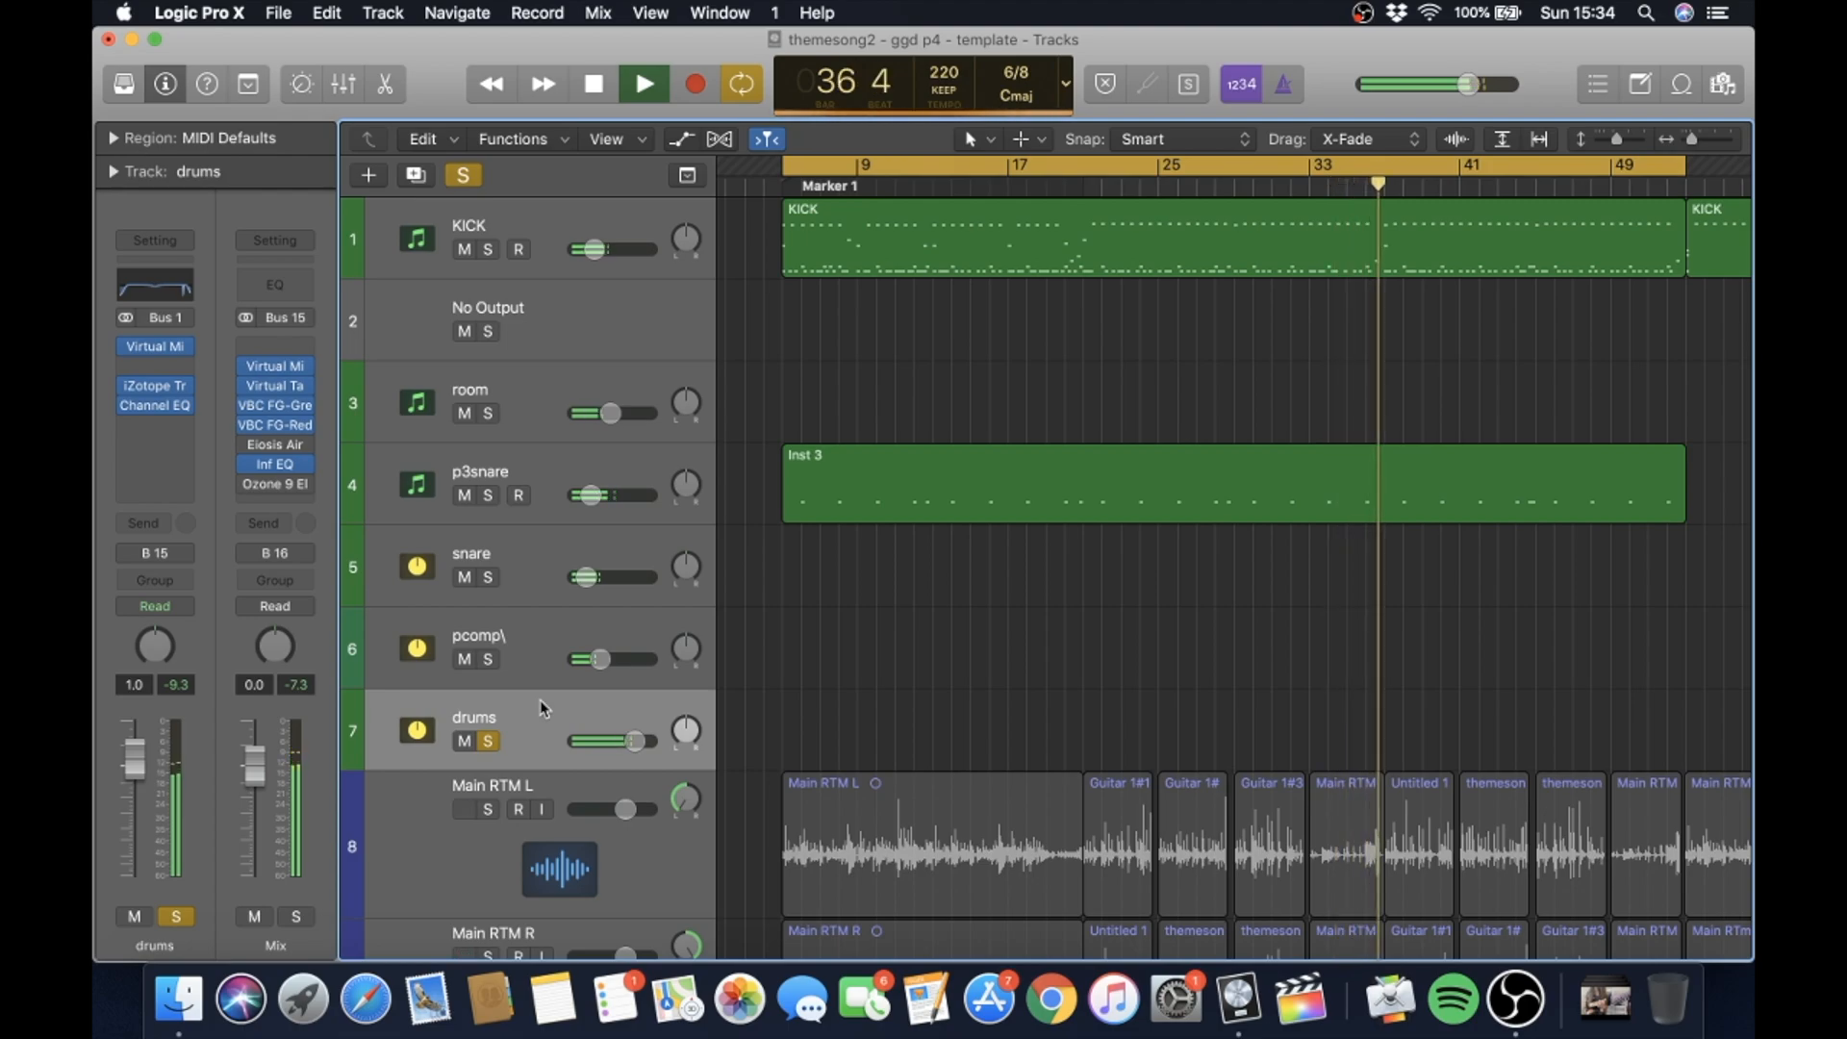
key("space")
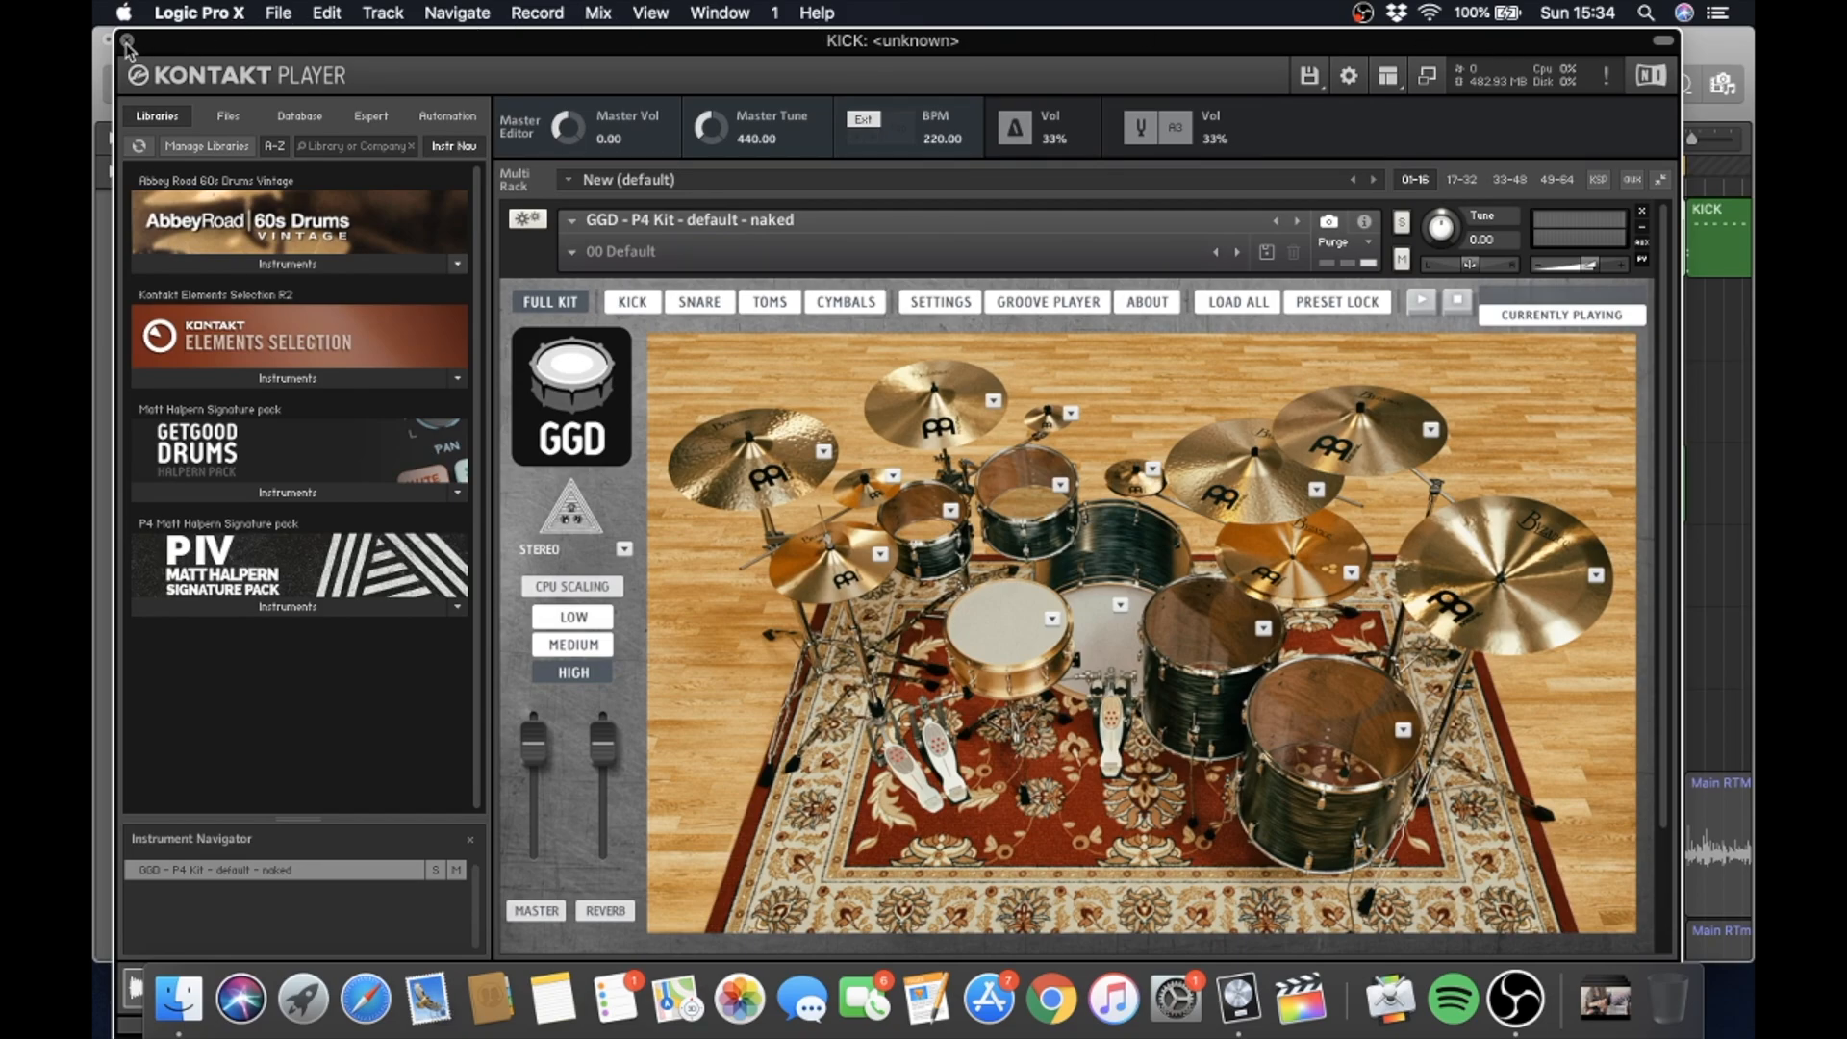
- Close the KICK track's Kontakt window and inspect the Kontakt snare mixer on the p3snare track
left_click(127, 42)
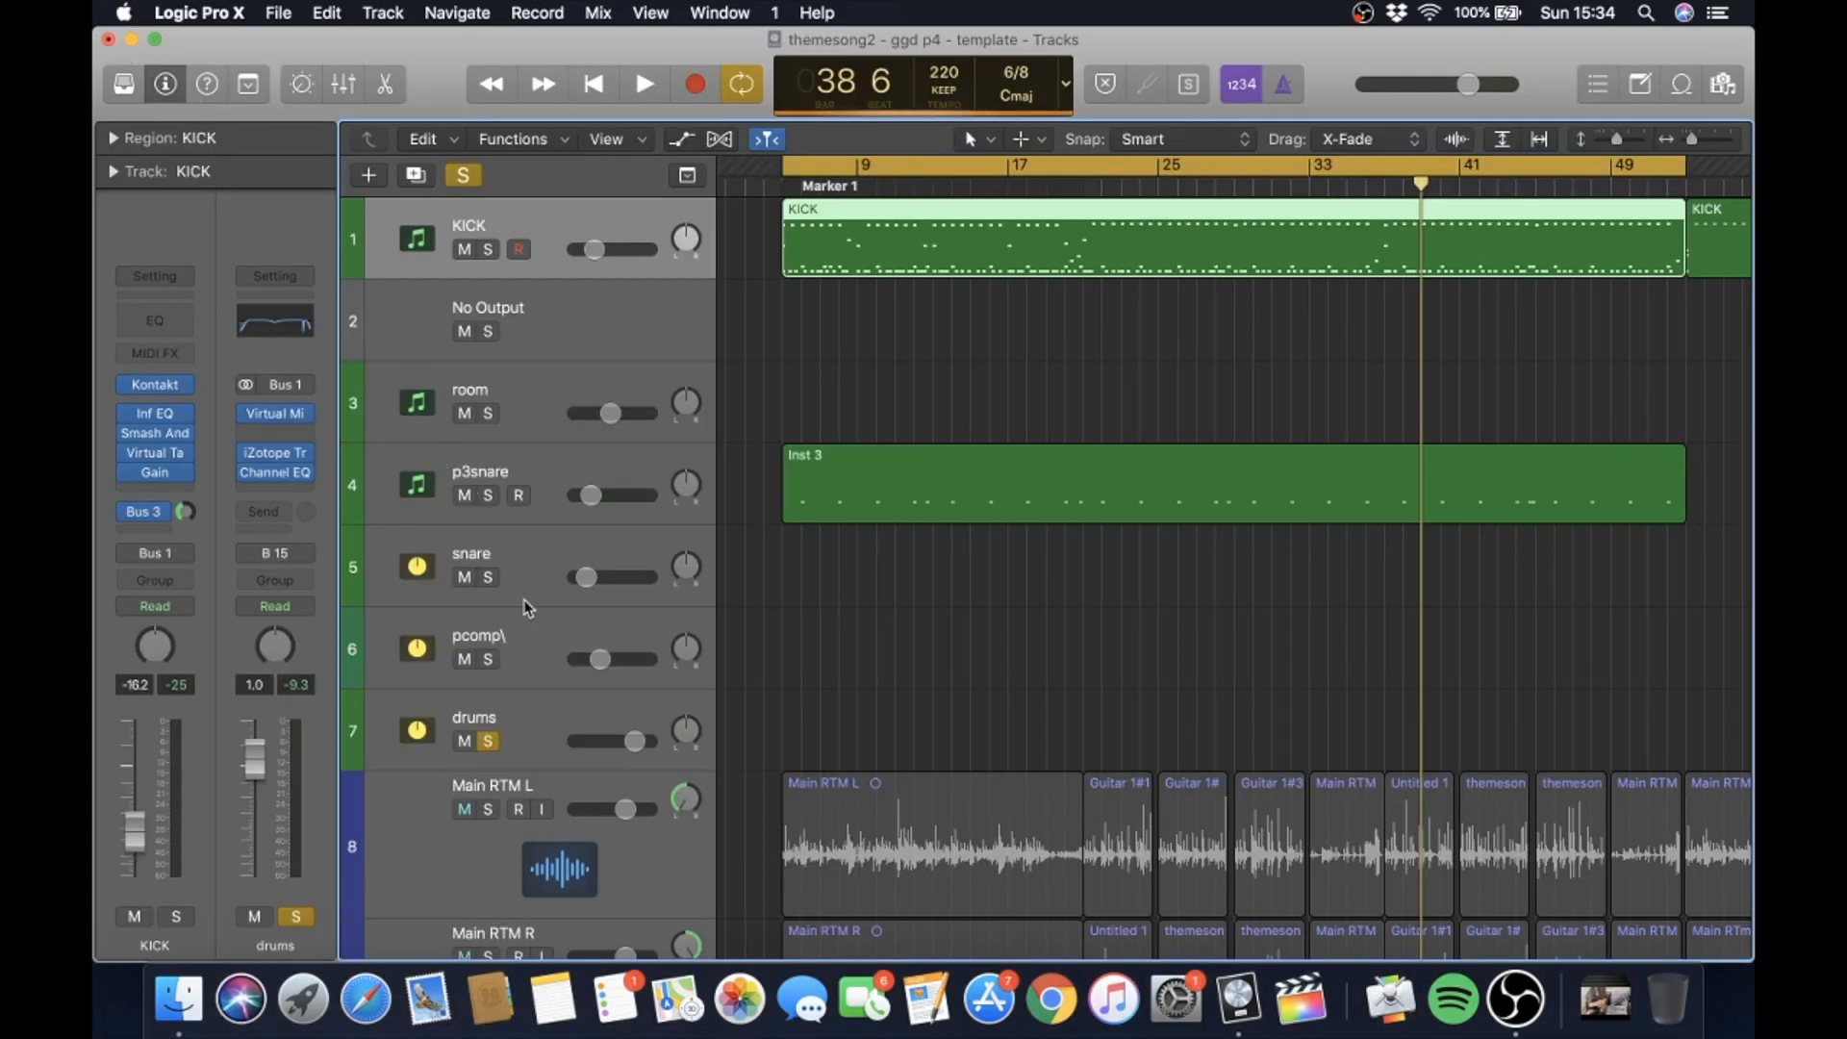
left_click(539, 510)
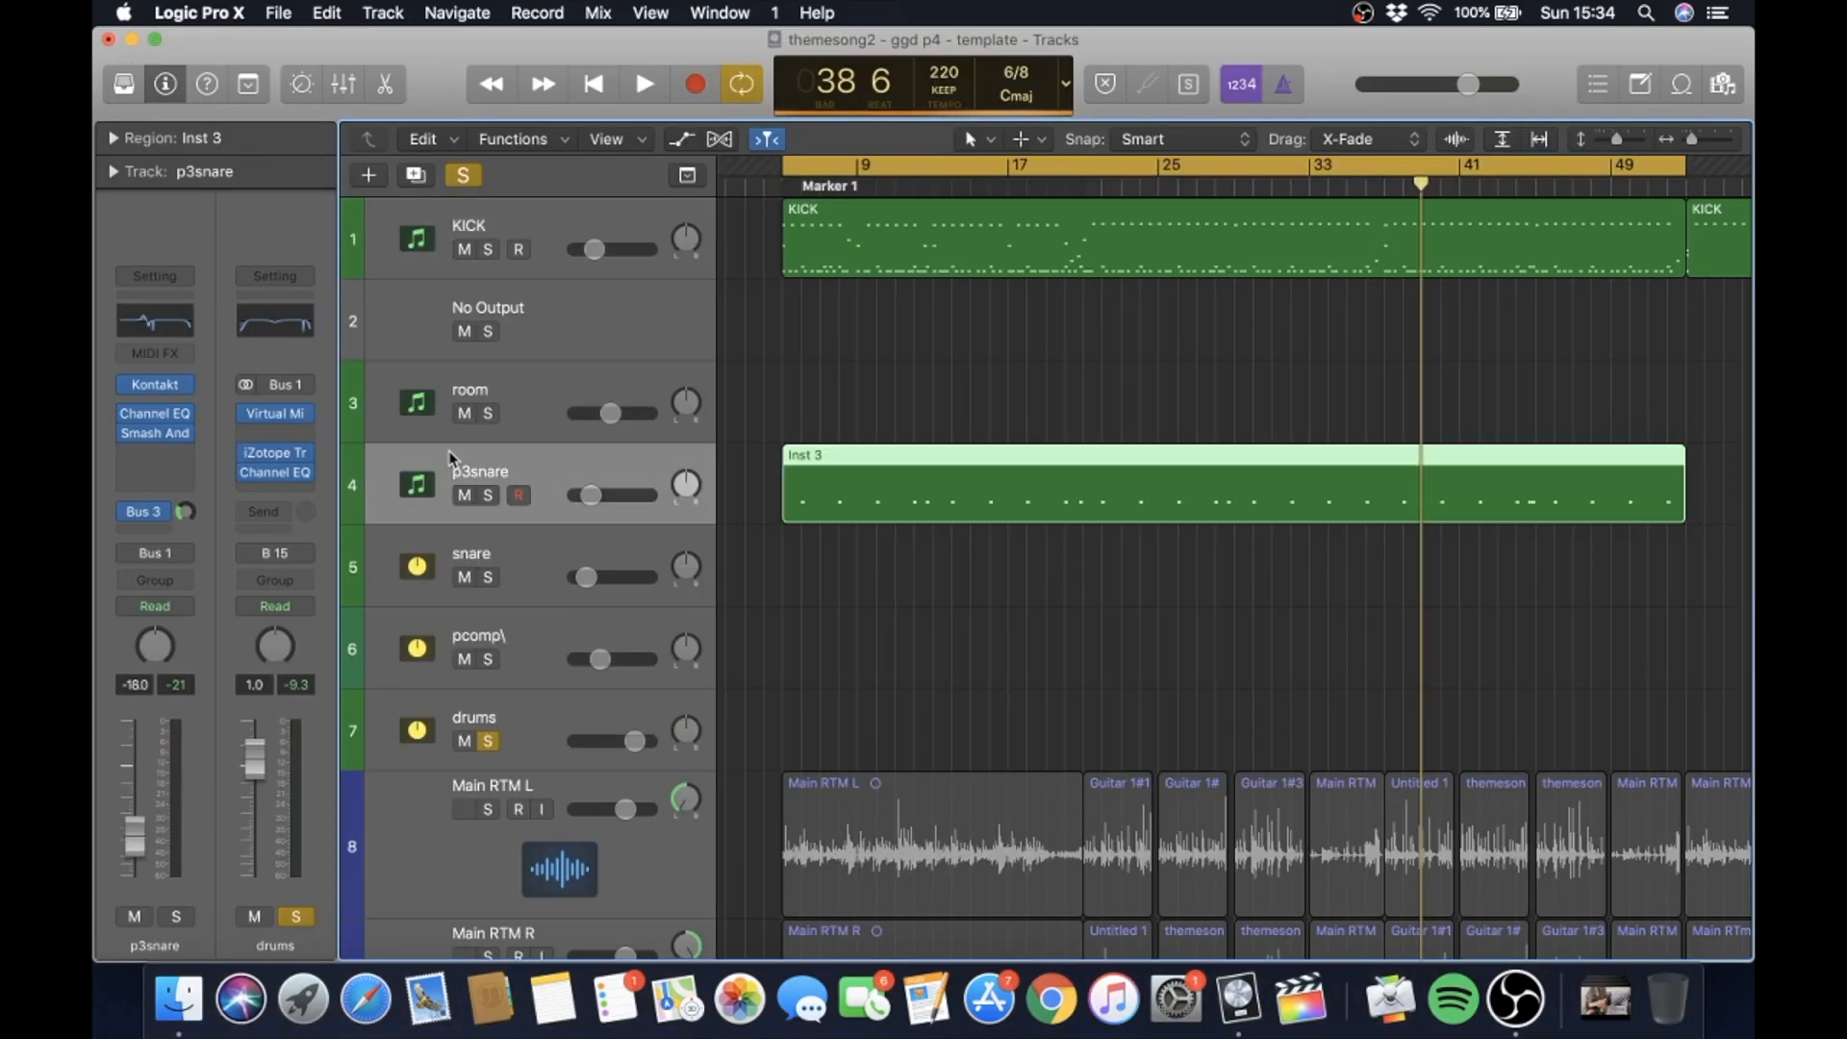
left_click(157, 387)
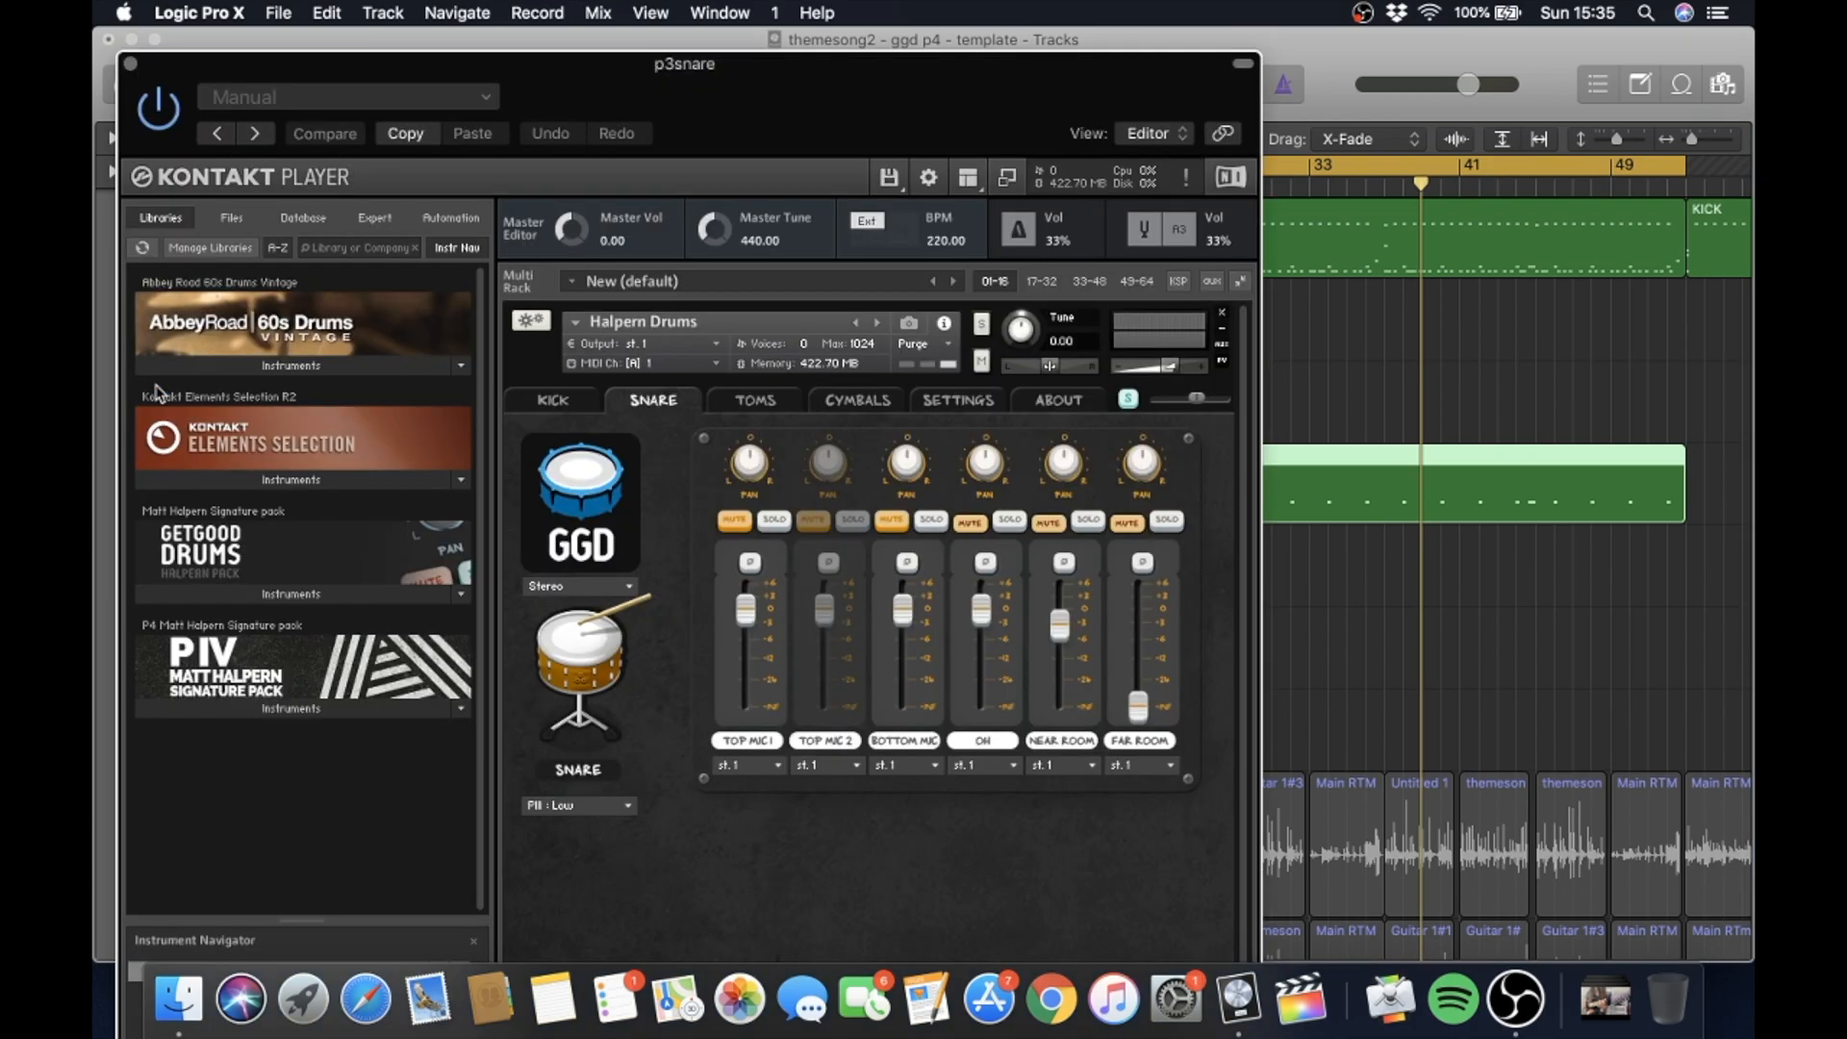
left_click(130, 65)
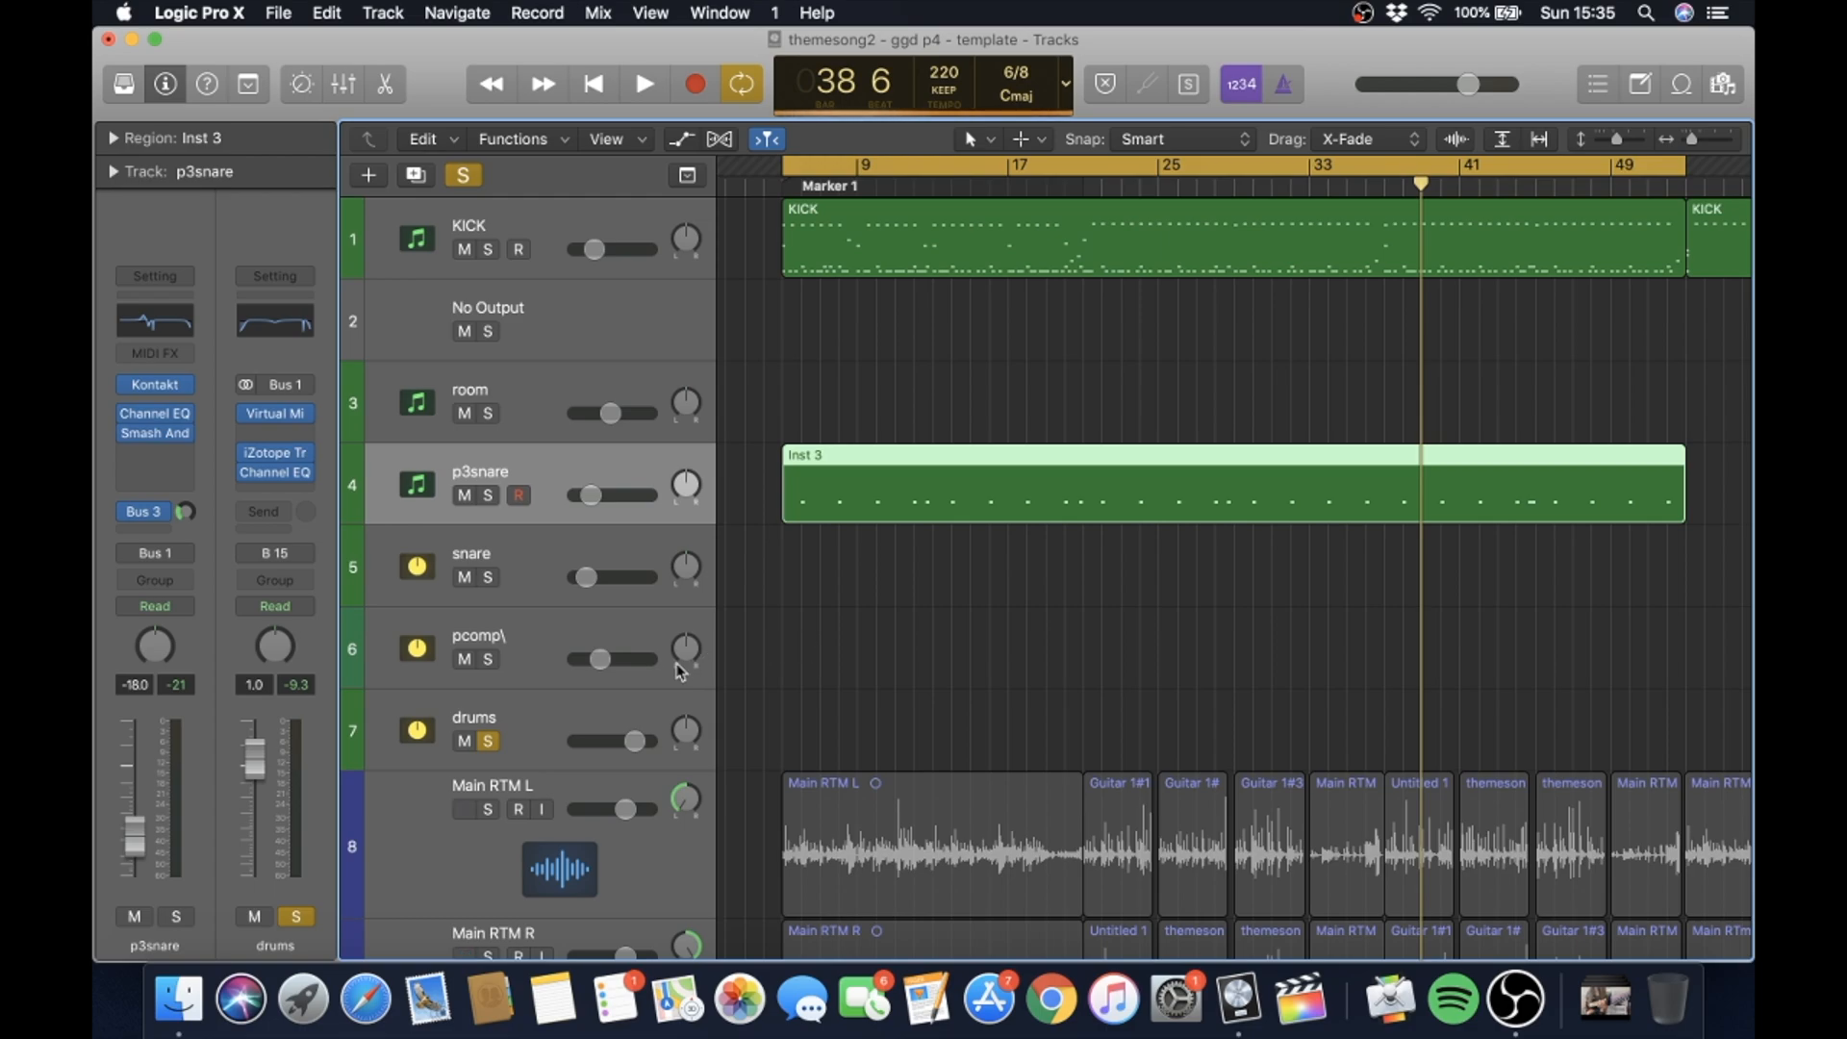
- Open the Mixer and play back the soloed GTR BUS
key("super+2")
key("space")
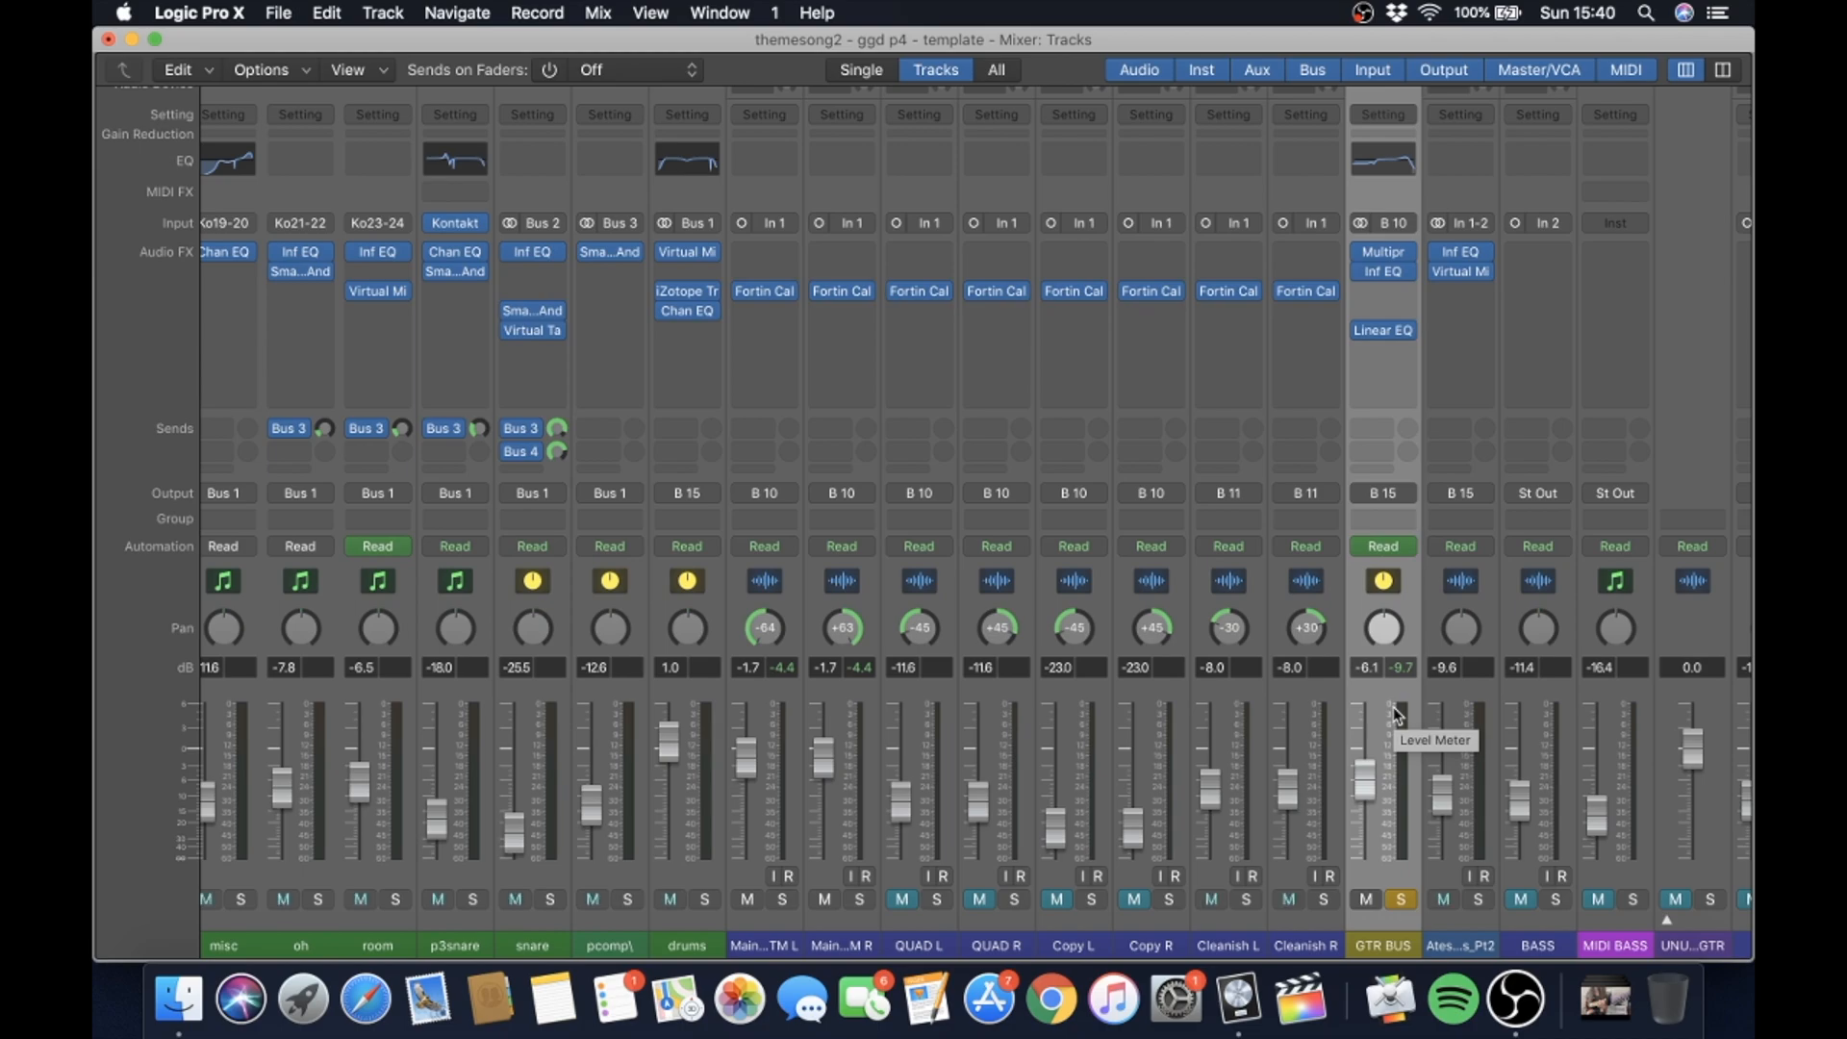
key("space")
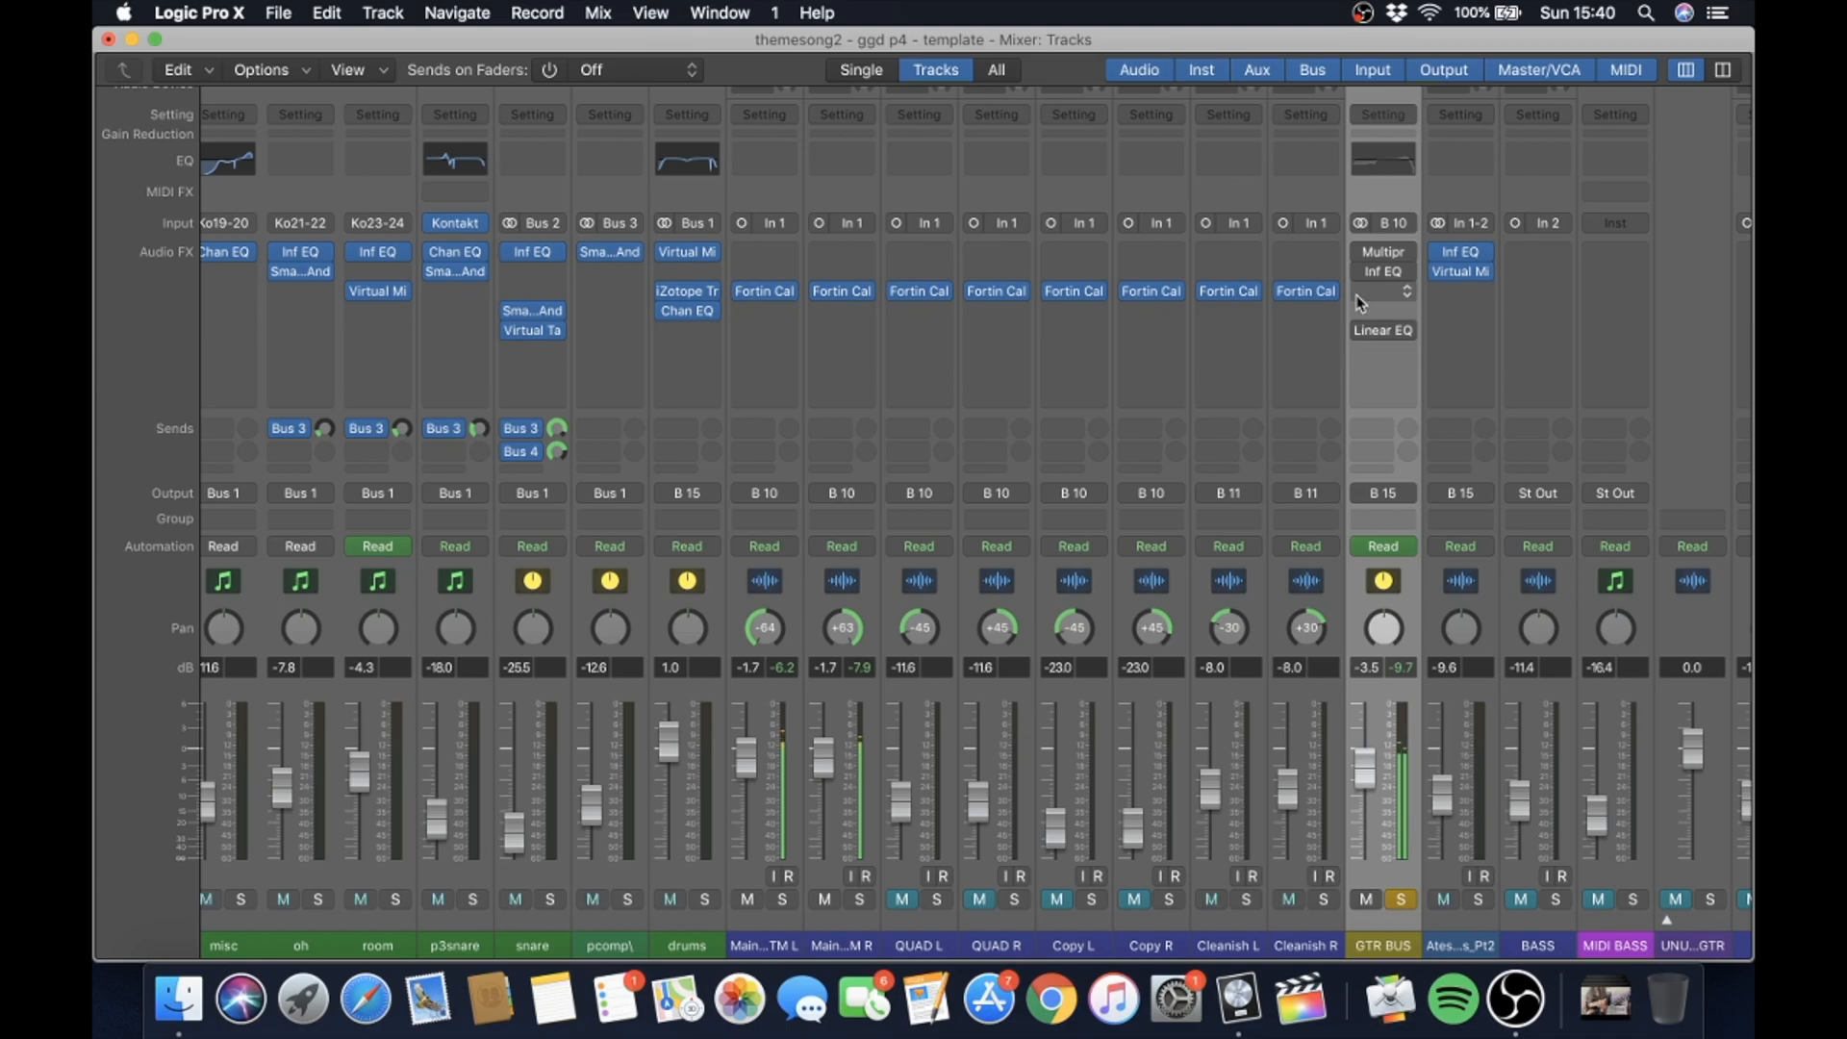
- Enable the Multipressor, Inf EQ and Linear EQ on the GTR BUS one after another during playback
left_click(1383, 253)
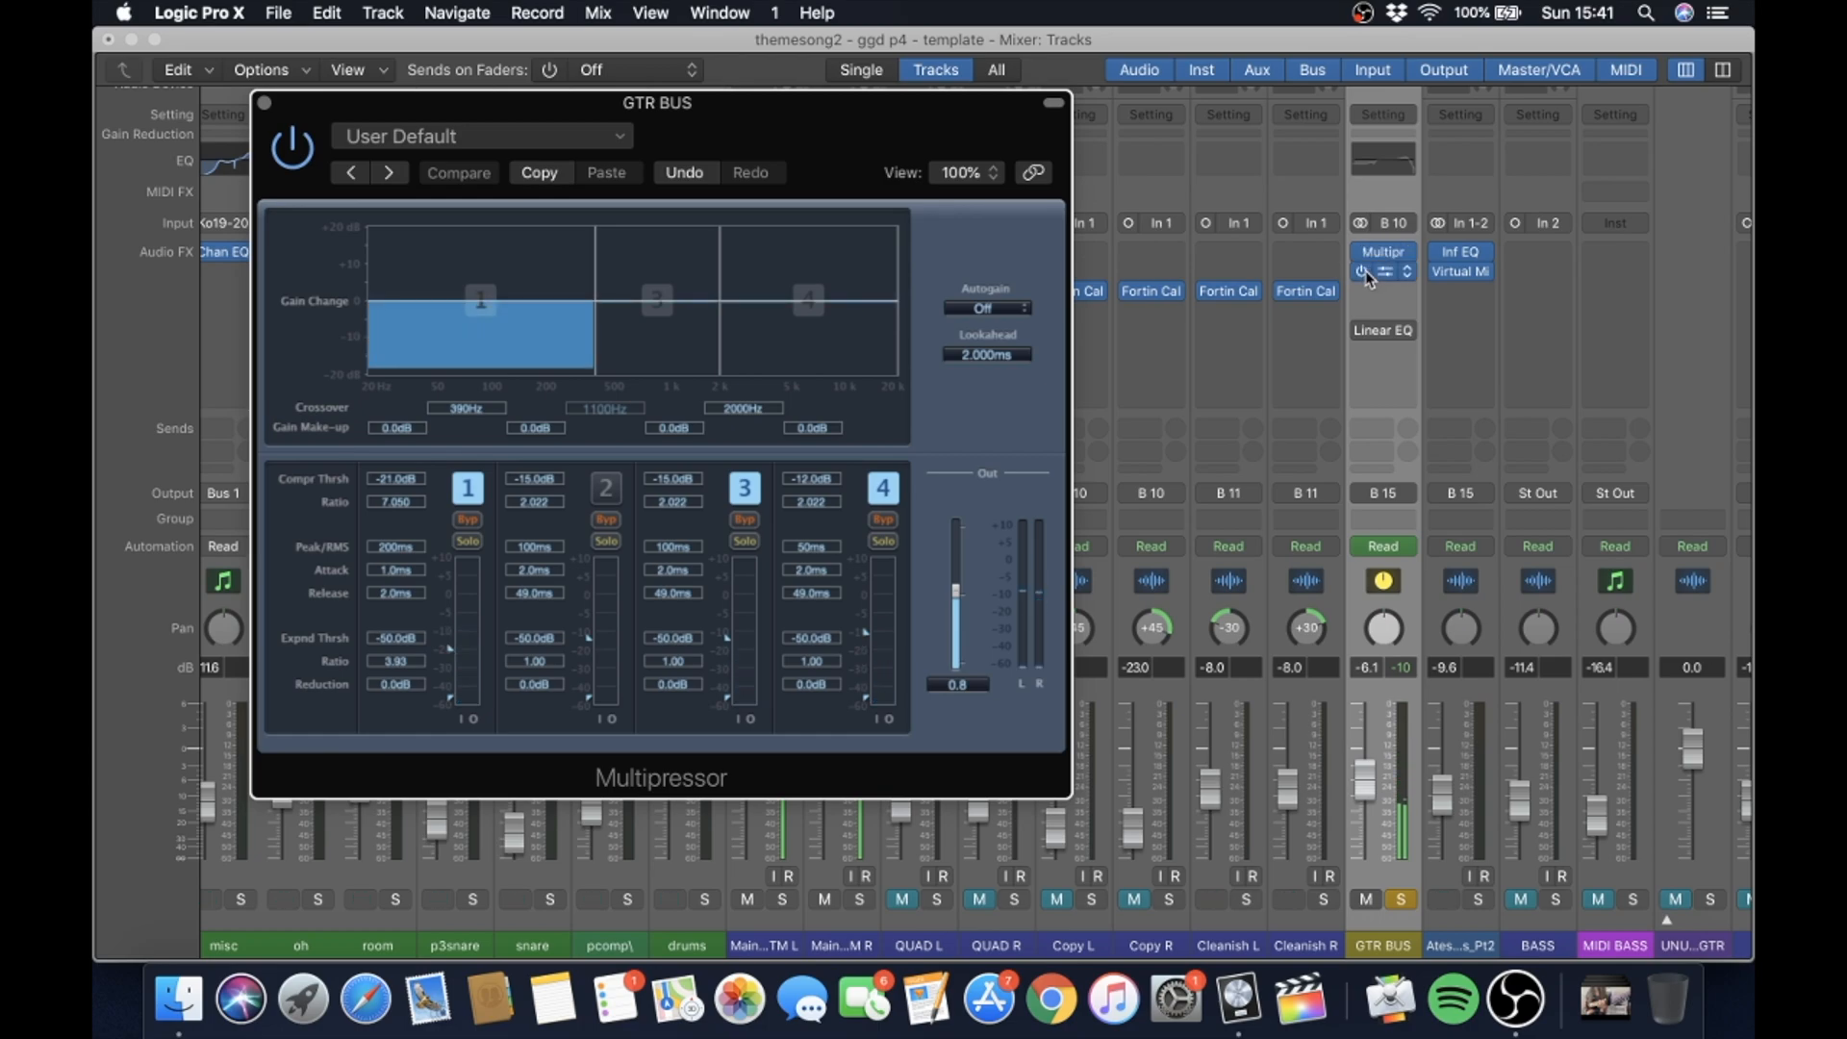
left_click(1390, 276)
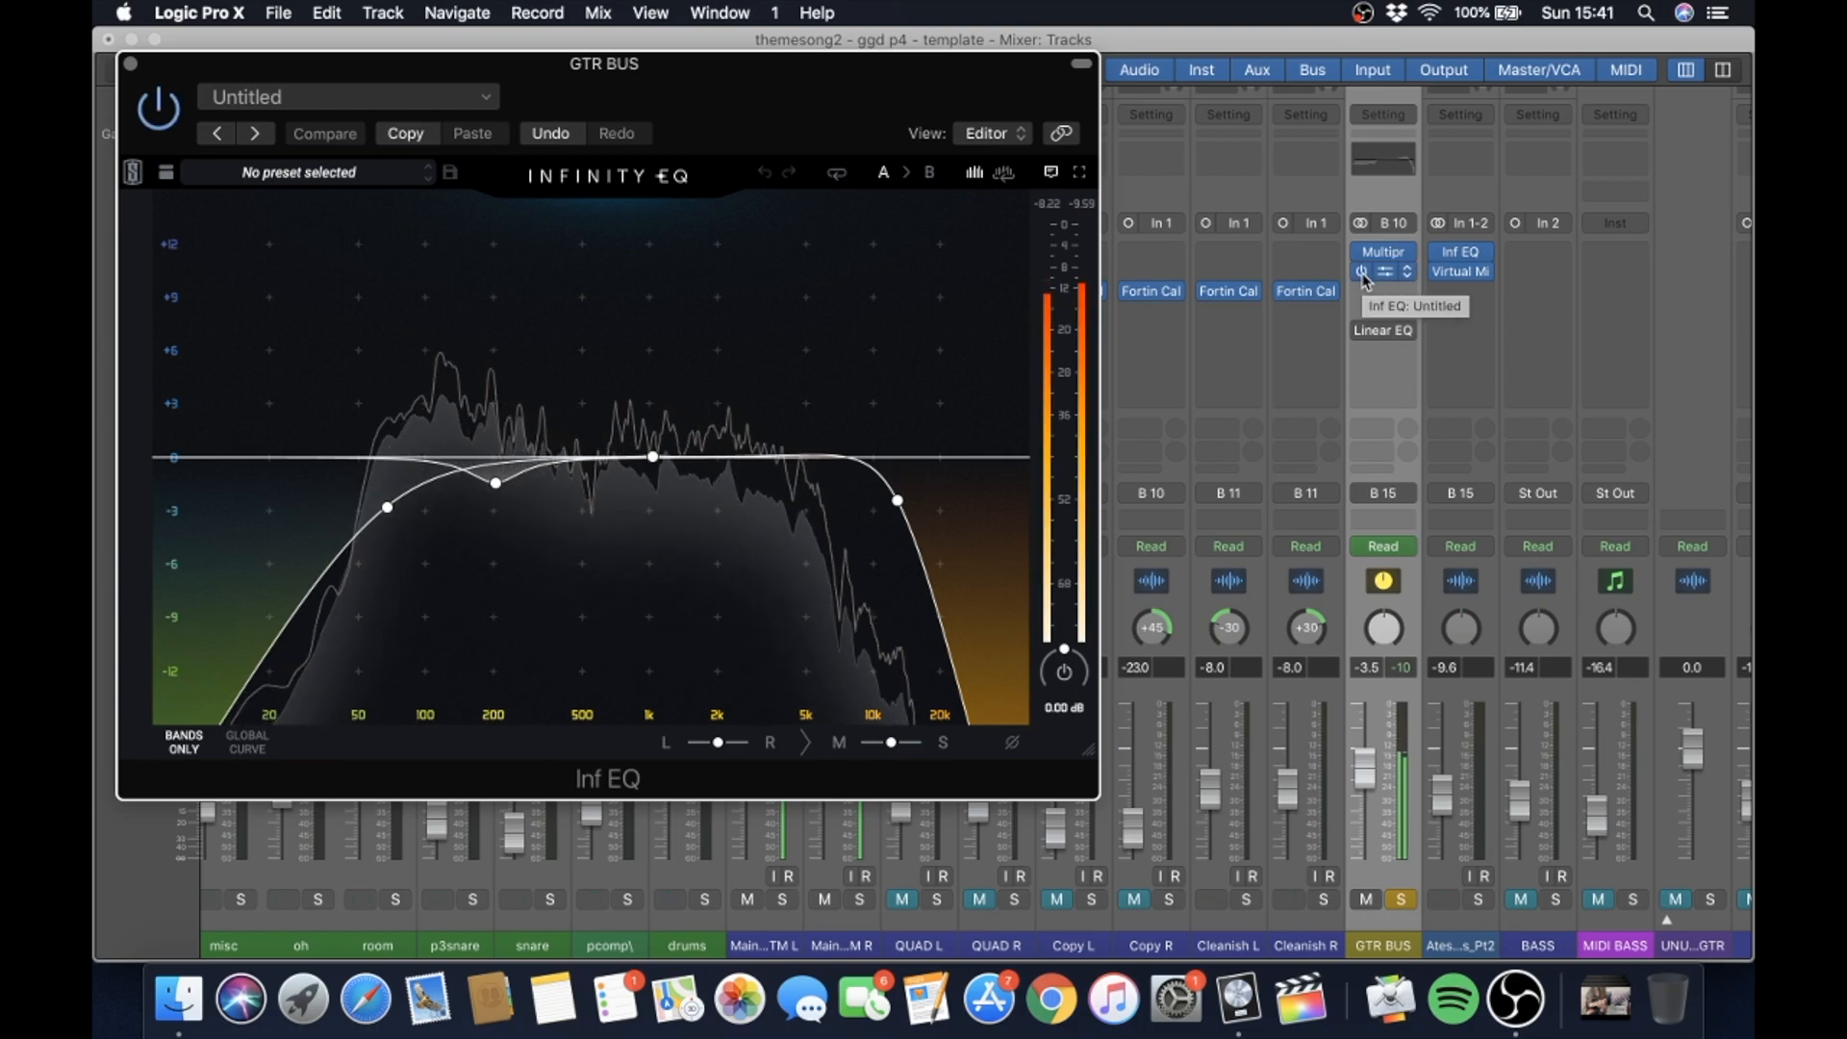
left_click(1367, 333)
left_click(1361, 331)
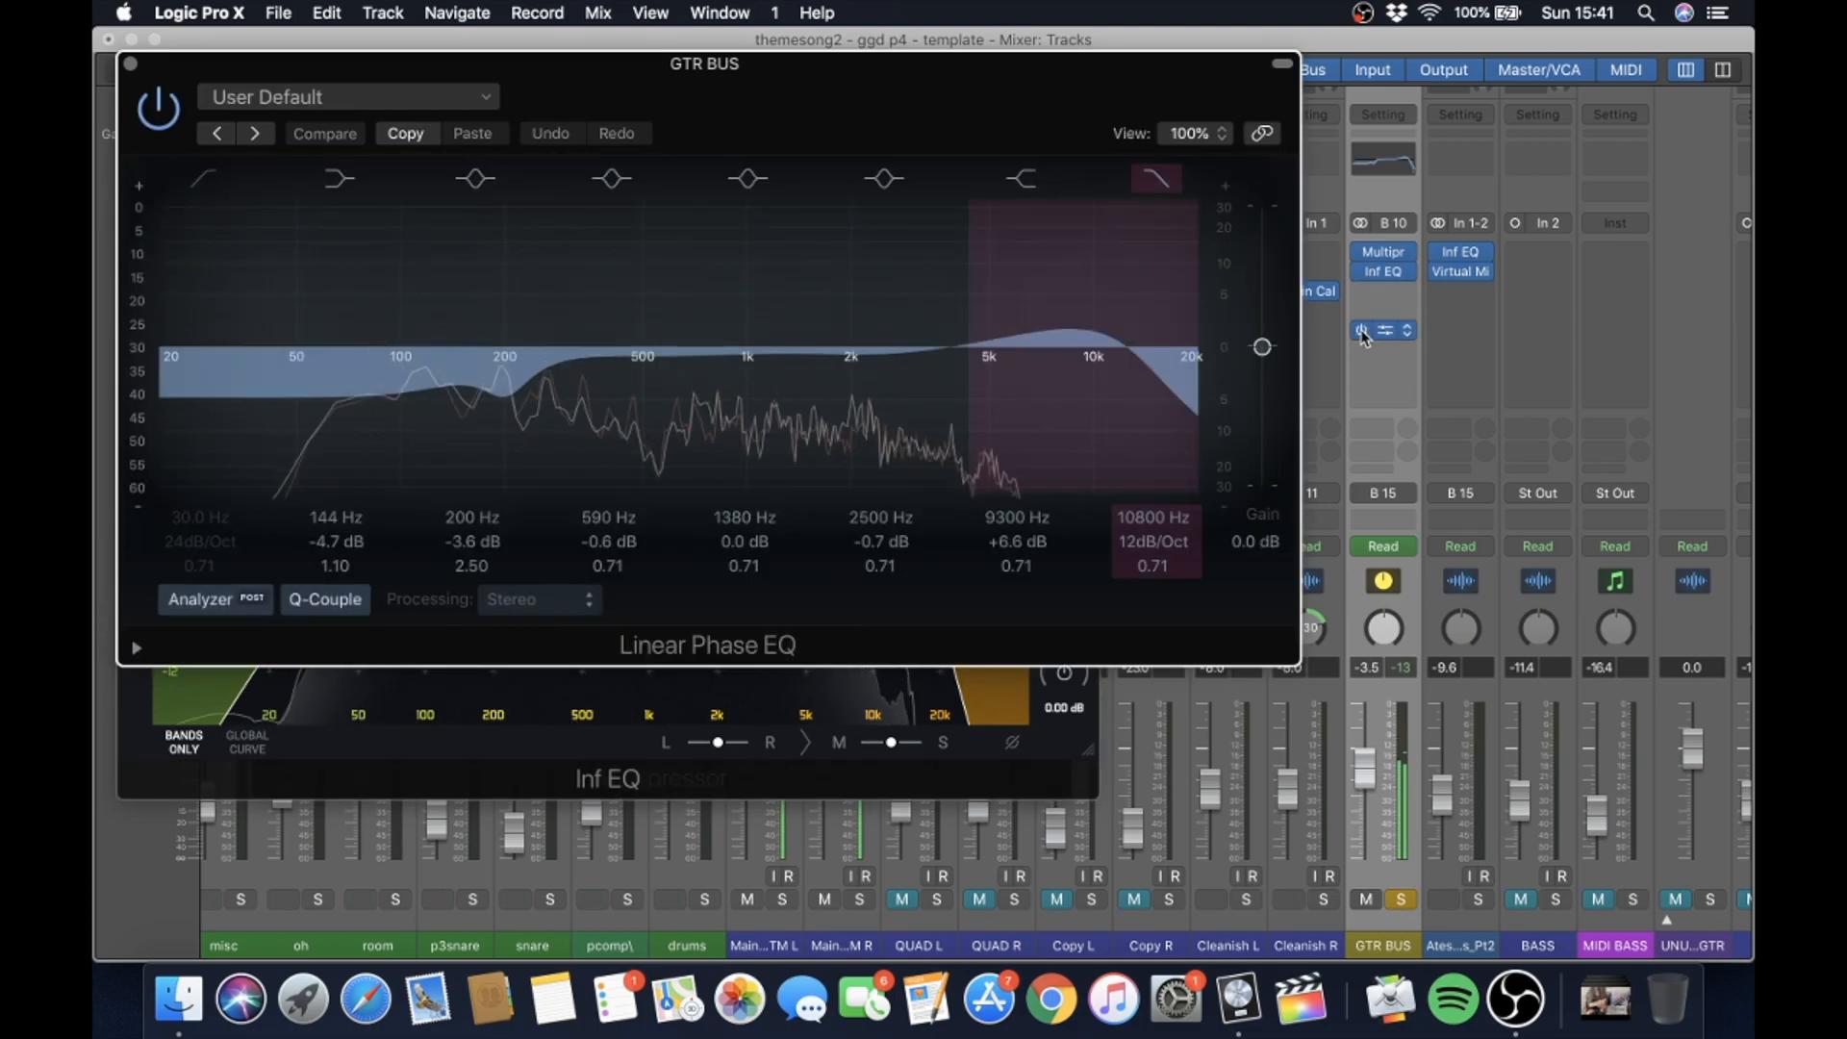
key("space")
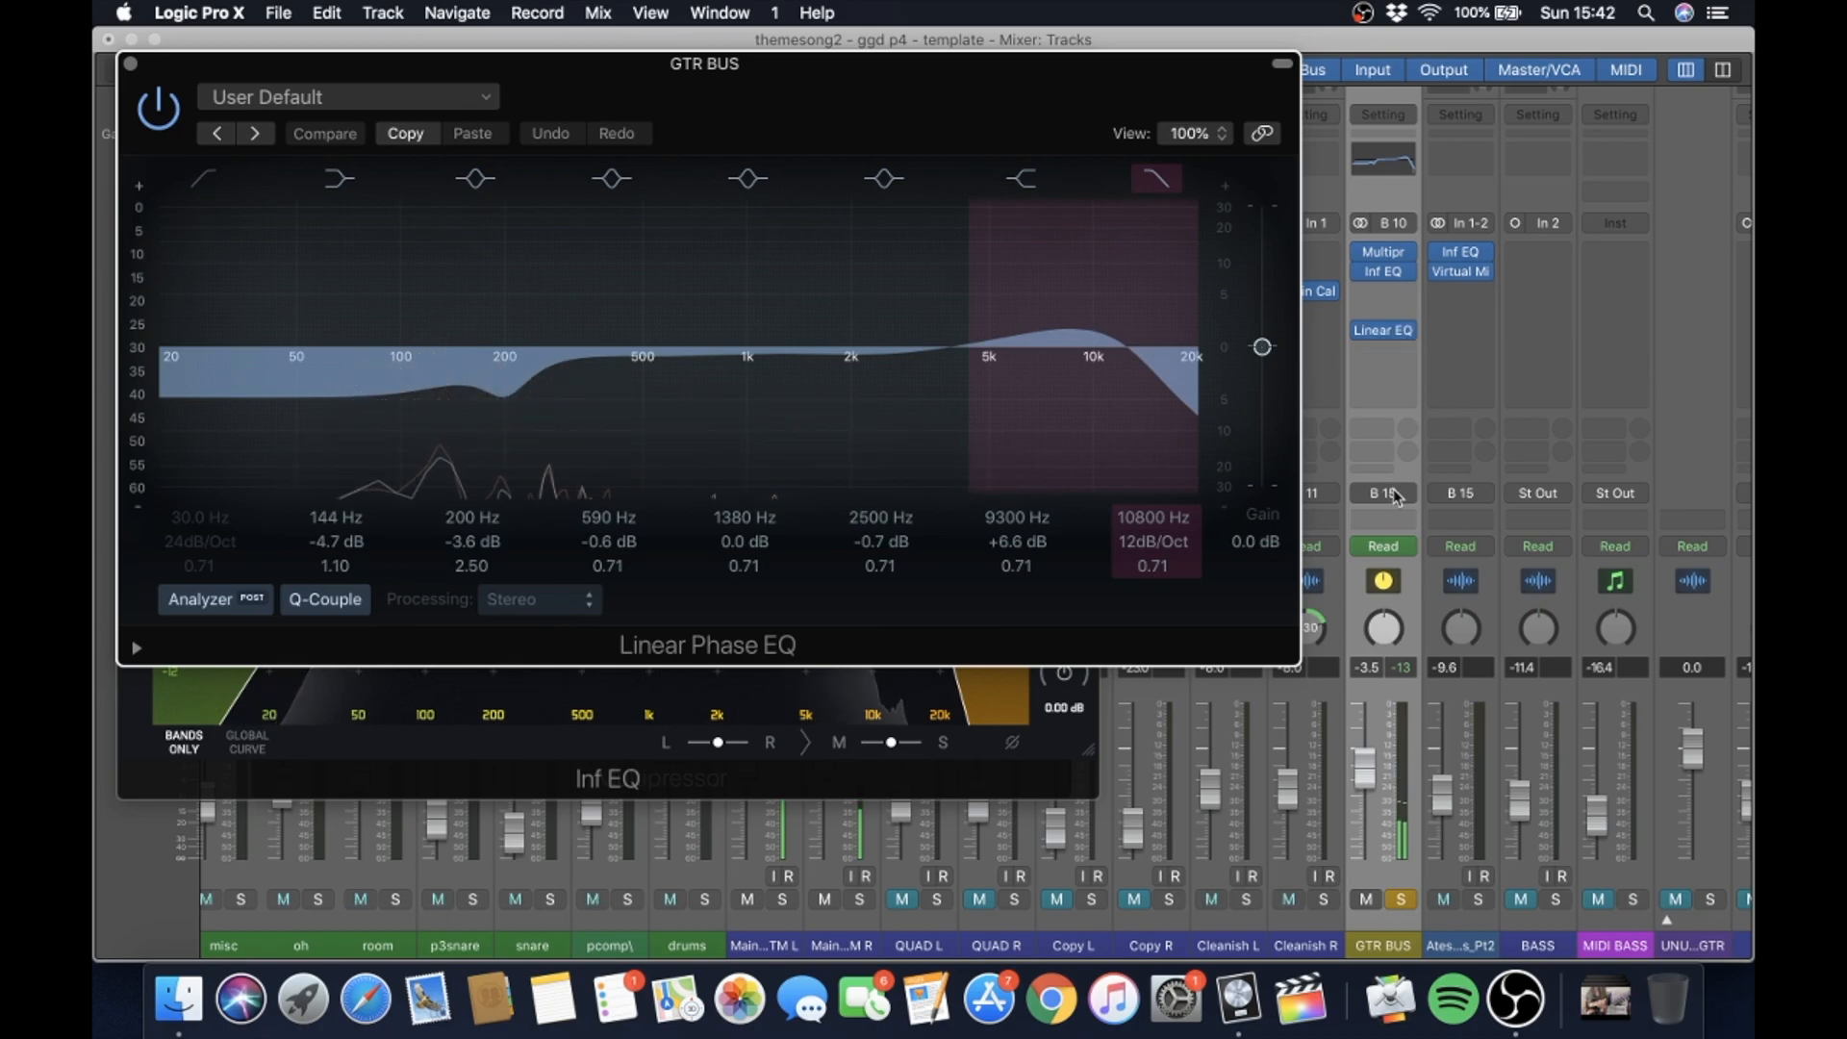
- Turn off solo on the GTR BUS and toggle playback
left_click(1402, 900)
key("space")
mouse_move(1361, 334)
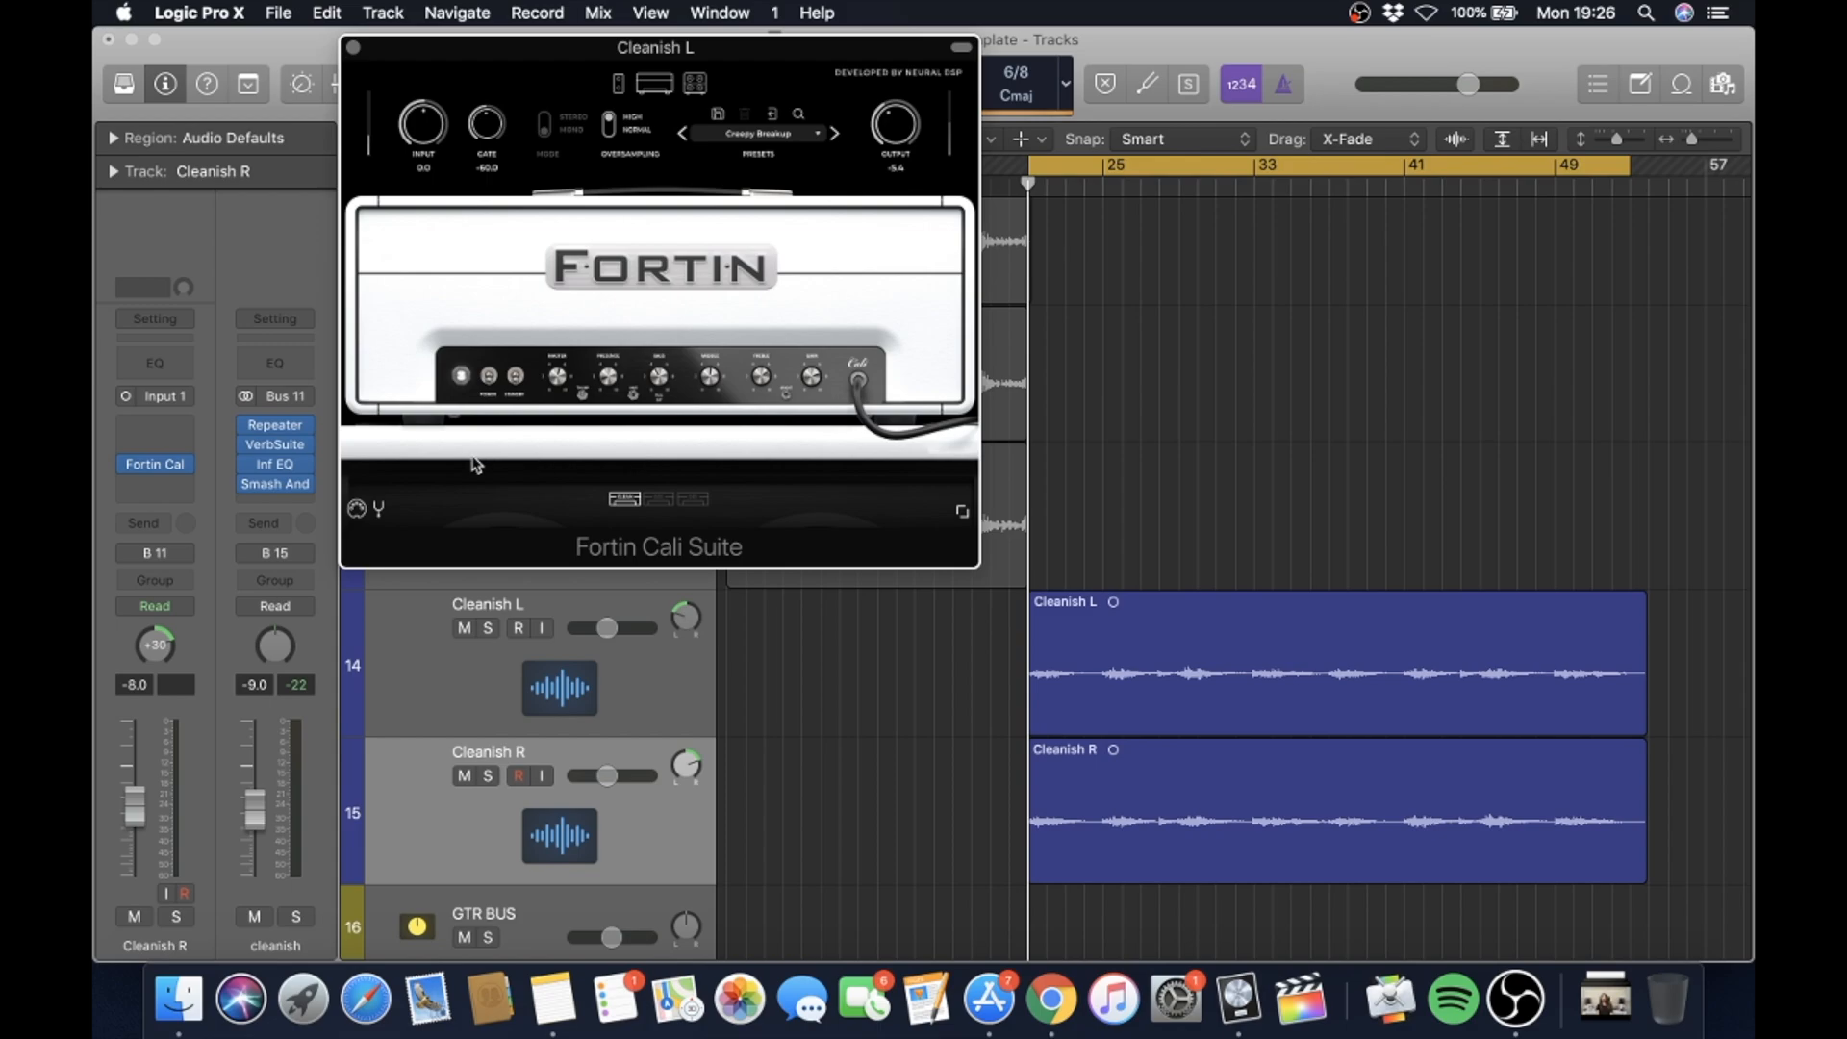
- Inspect the Repeater delay and VerbSuite Classics reverb on the cleanish bus and close both windows
left_click(279, 428)
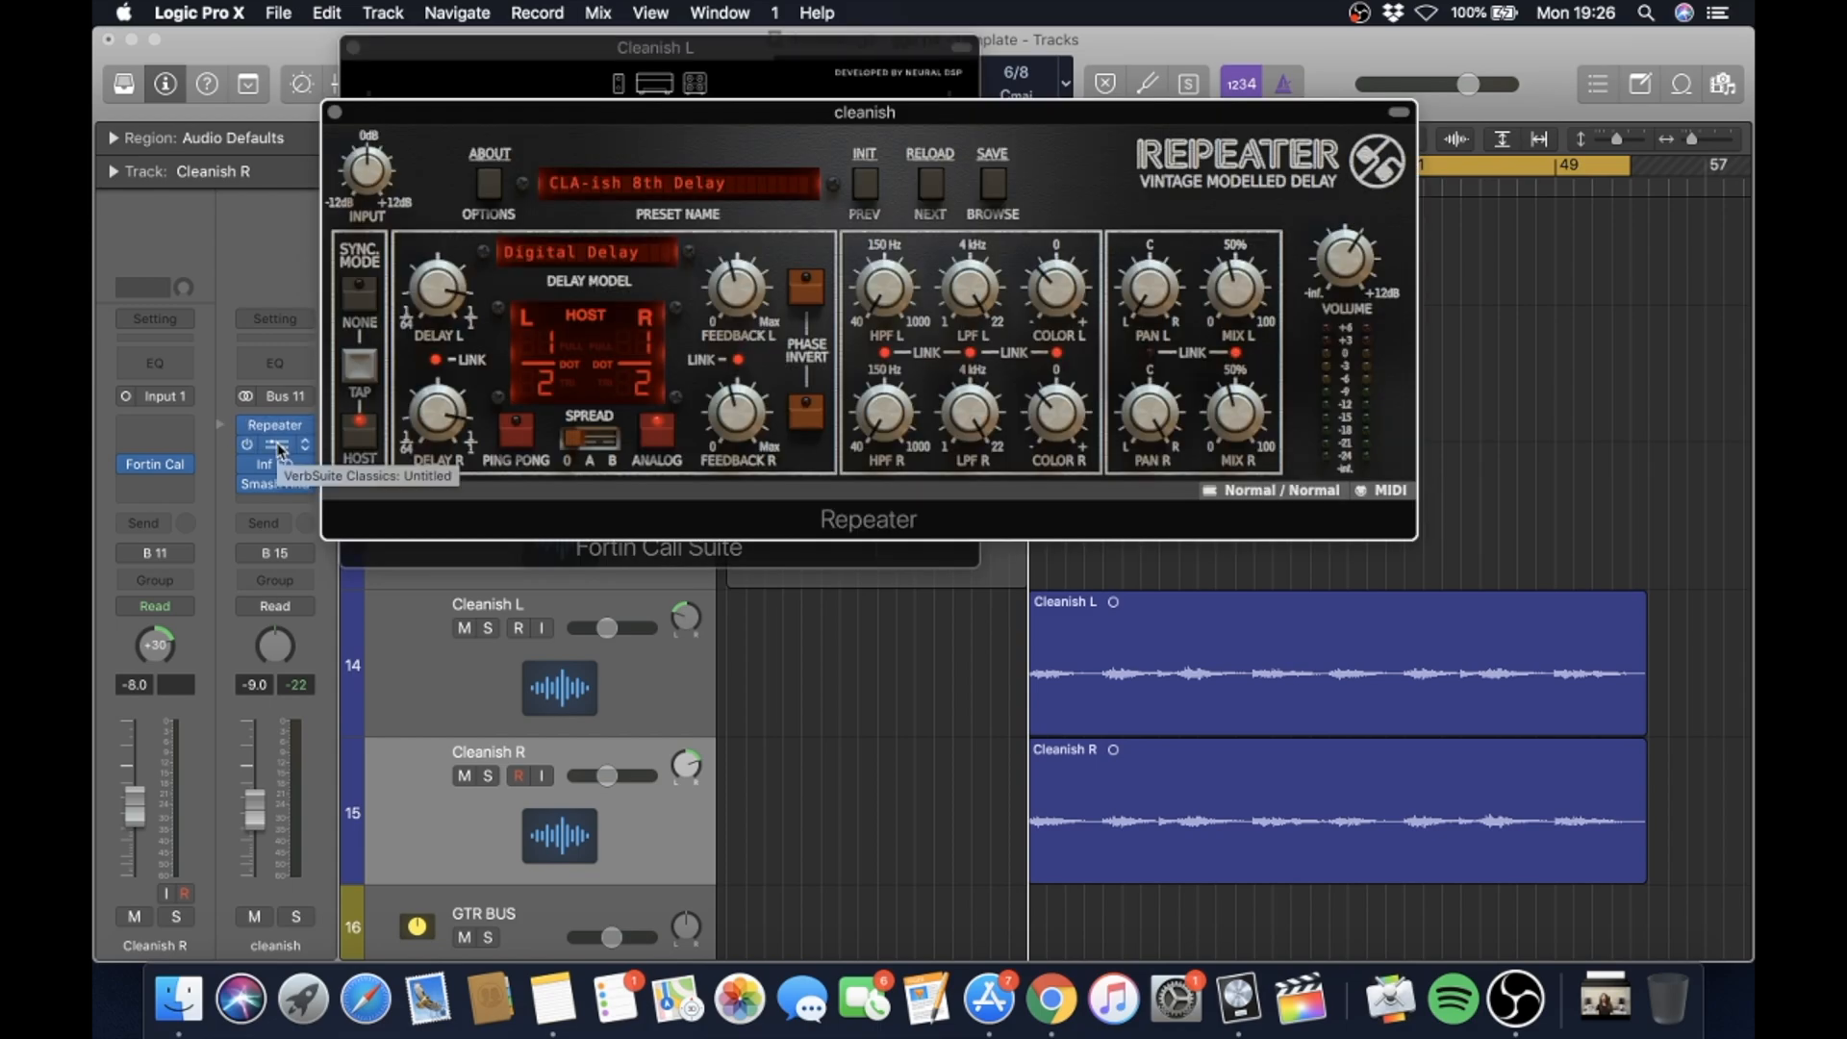
left_click(278, 447)
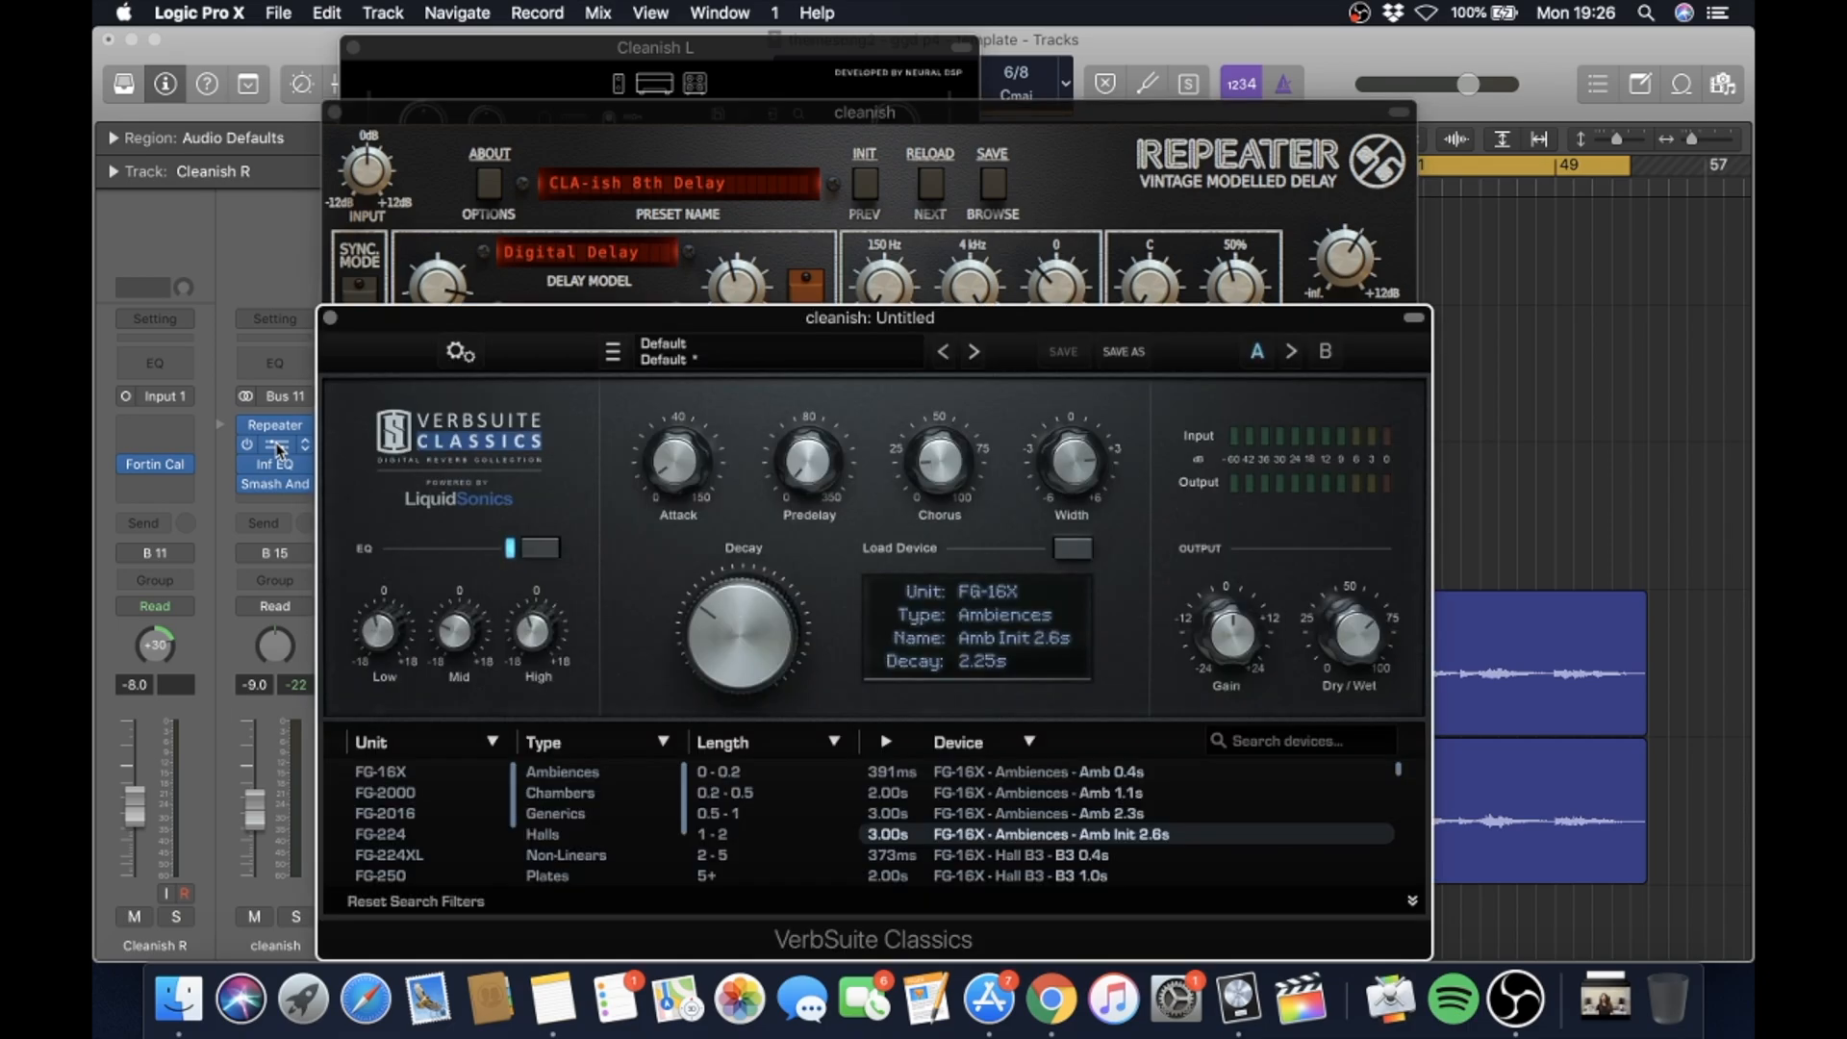
left_click(276, 447)
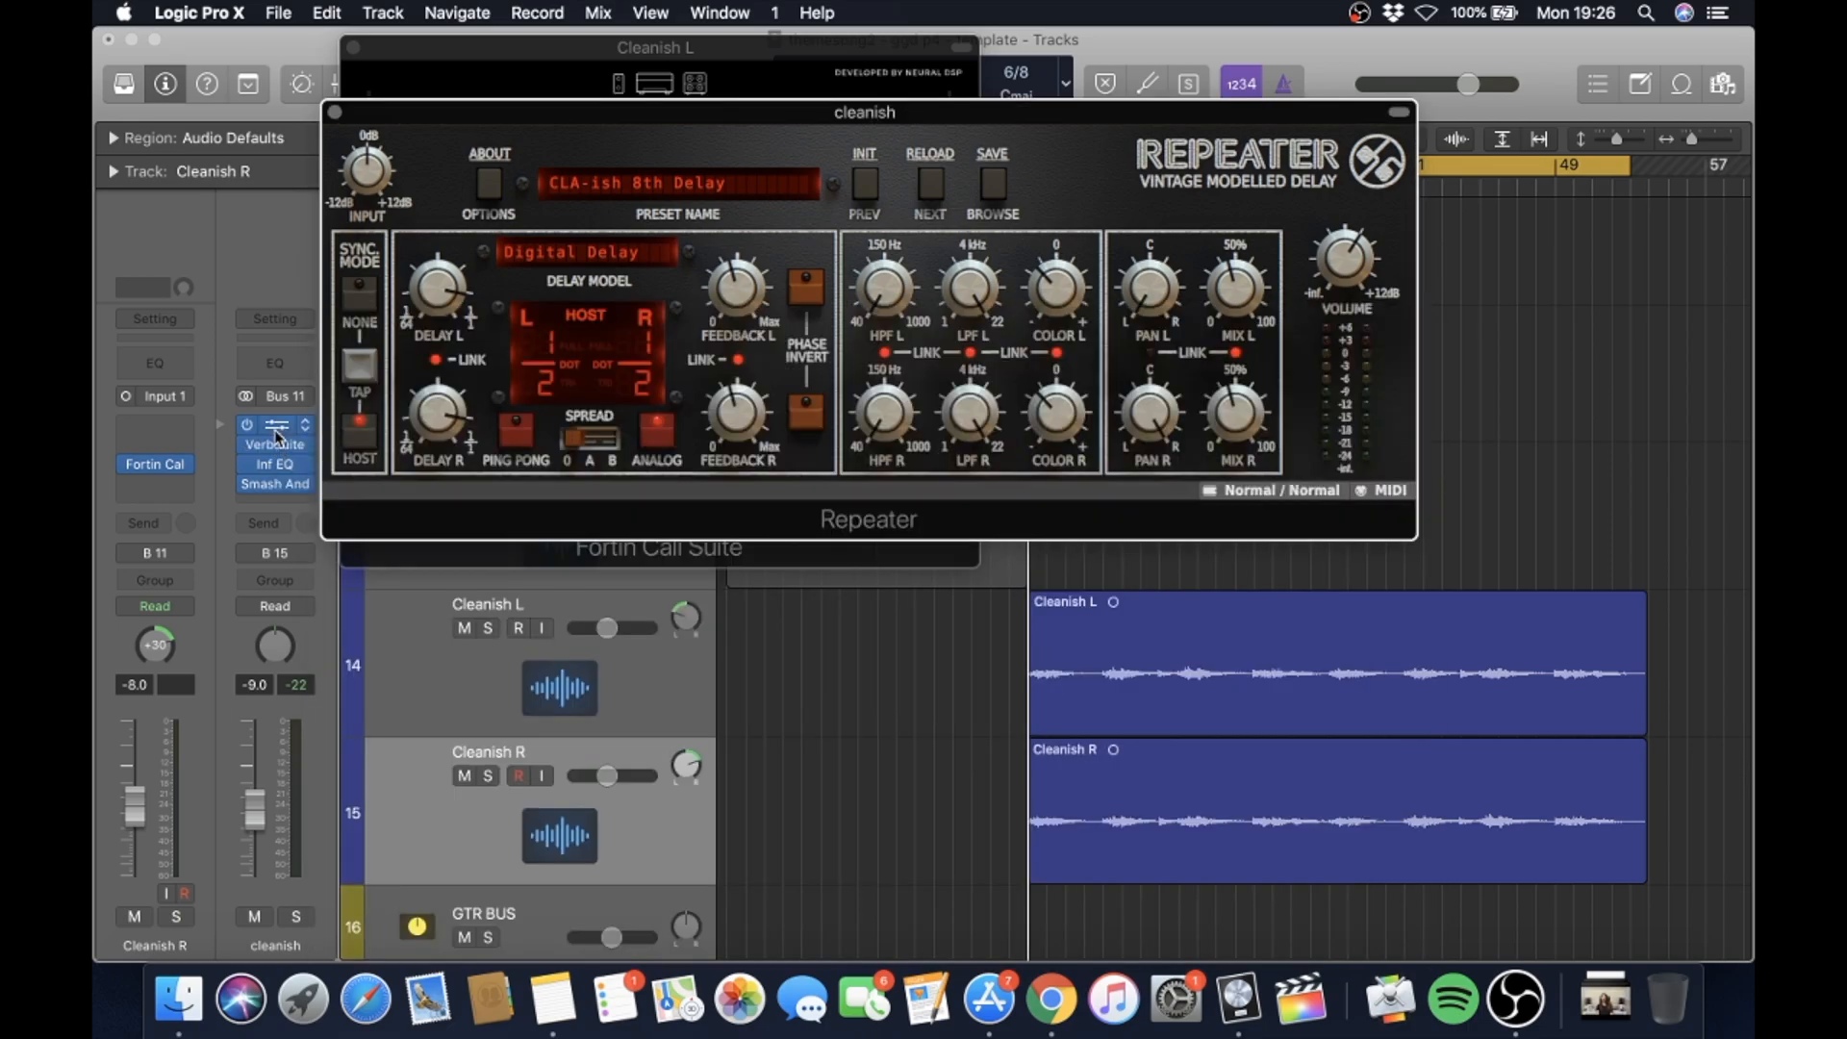
left_click(277, 428)
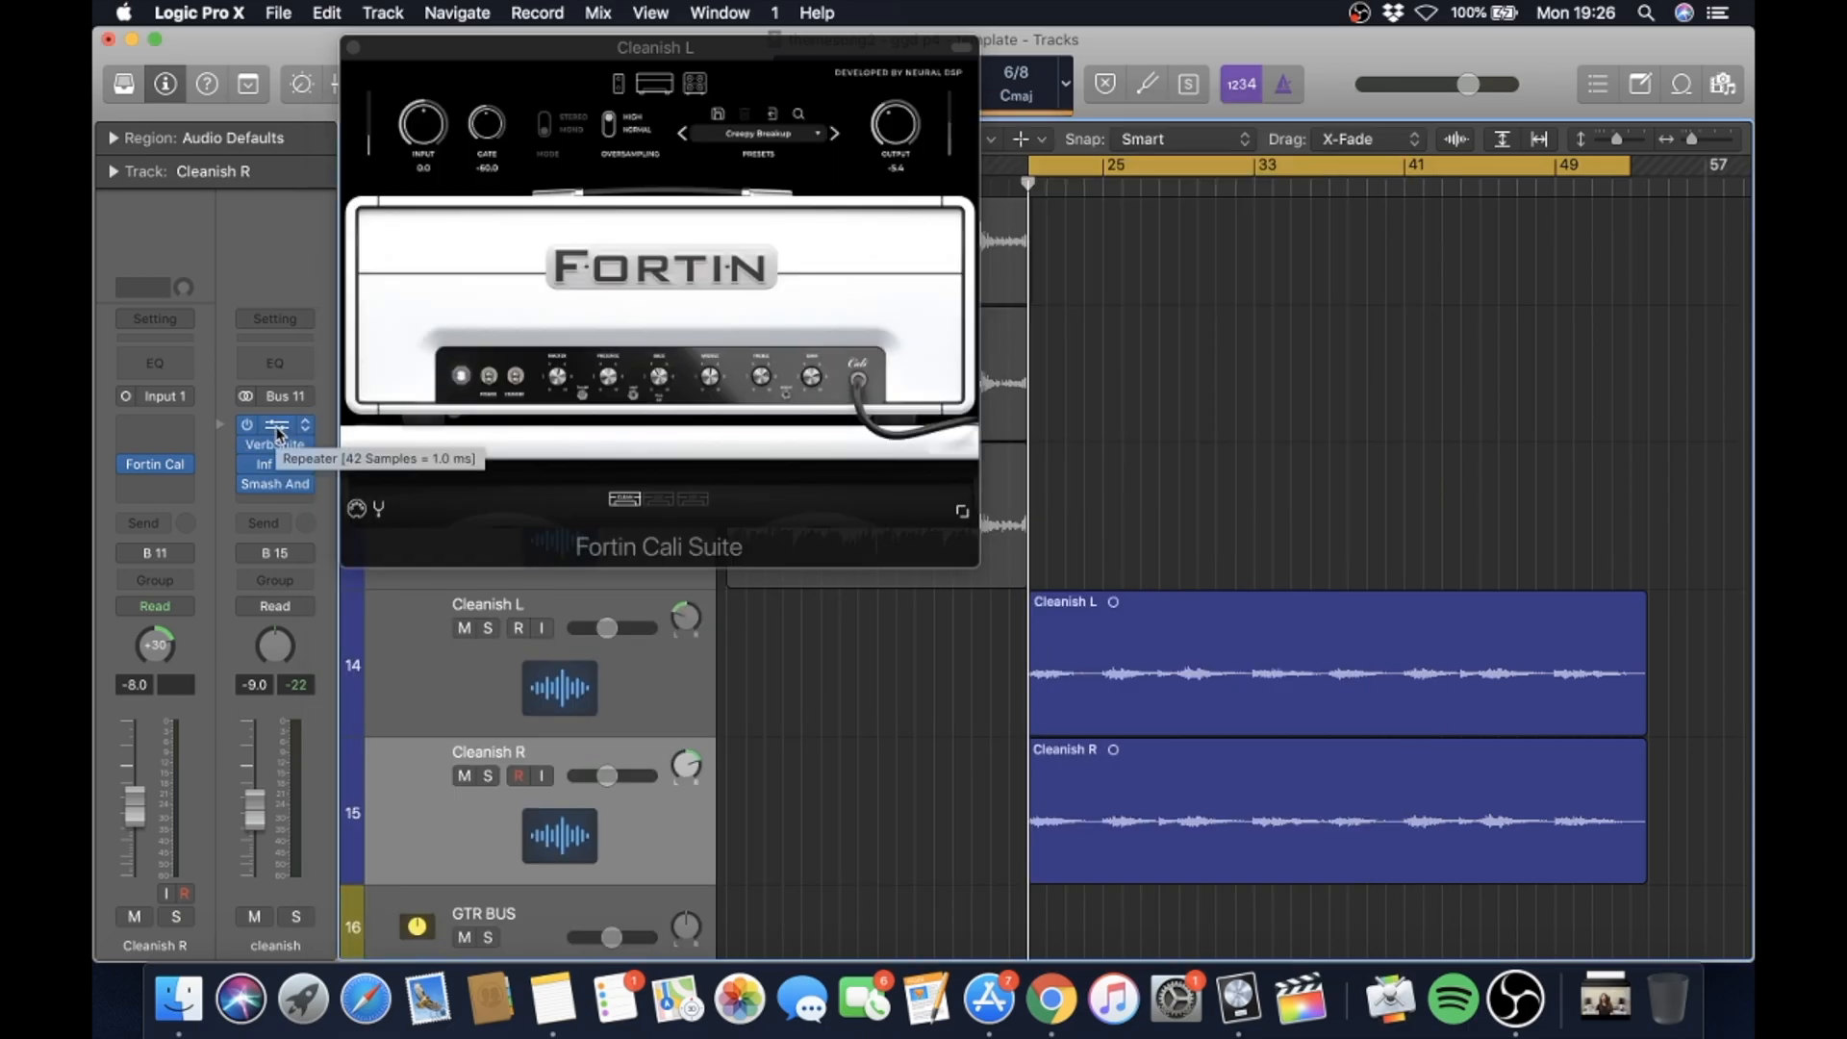
- Inspect the Inf EQ and Smash And Grab v2 settings on the cleanish bus and close both windows
left_click(278, 468)
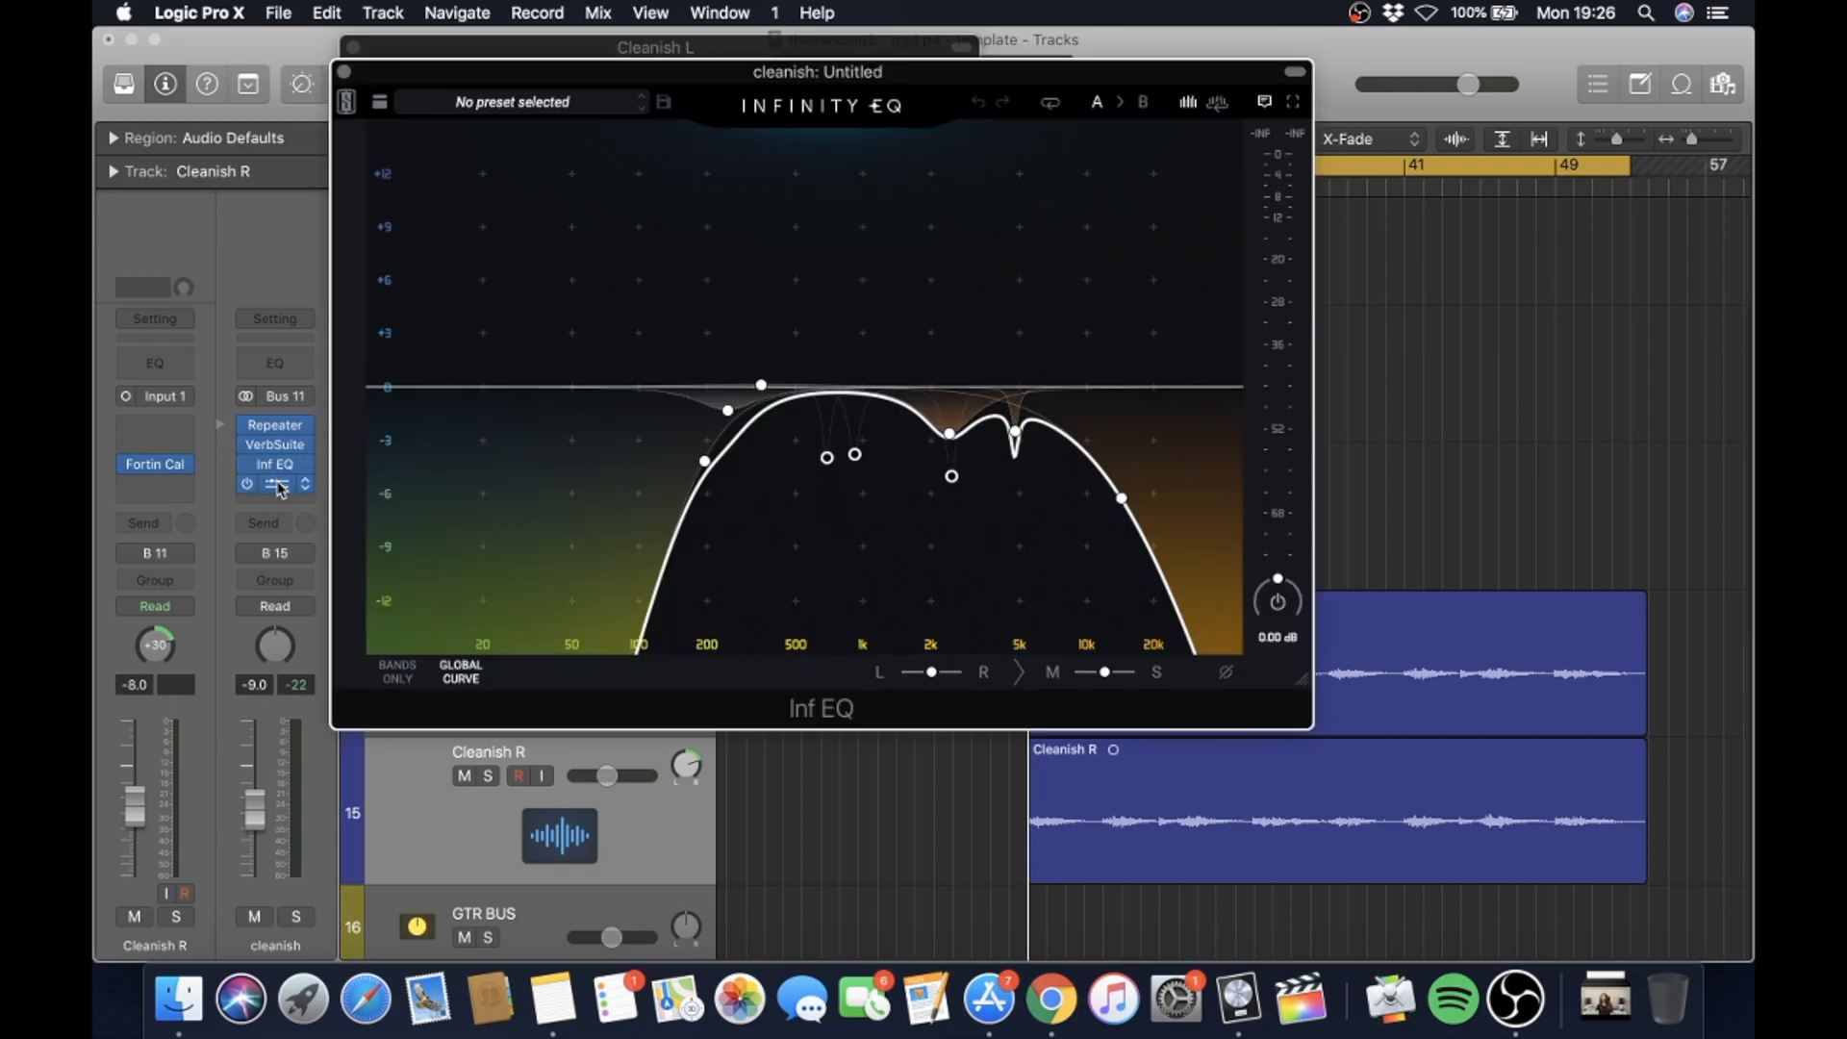
left_click(278, 487)
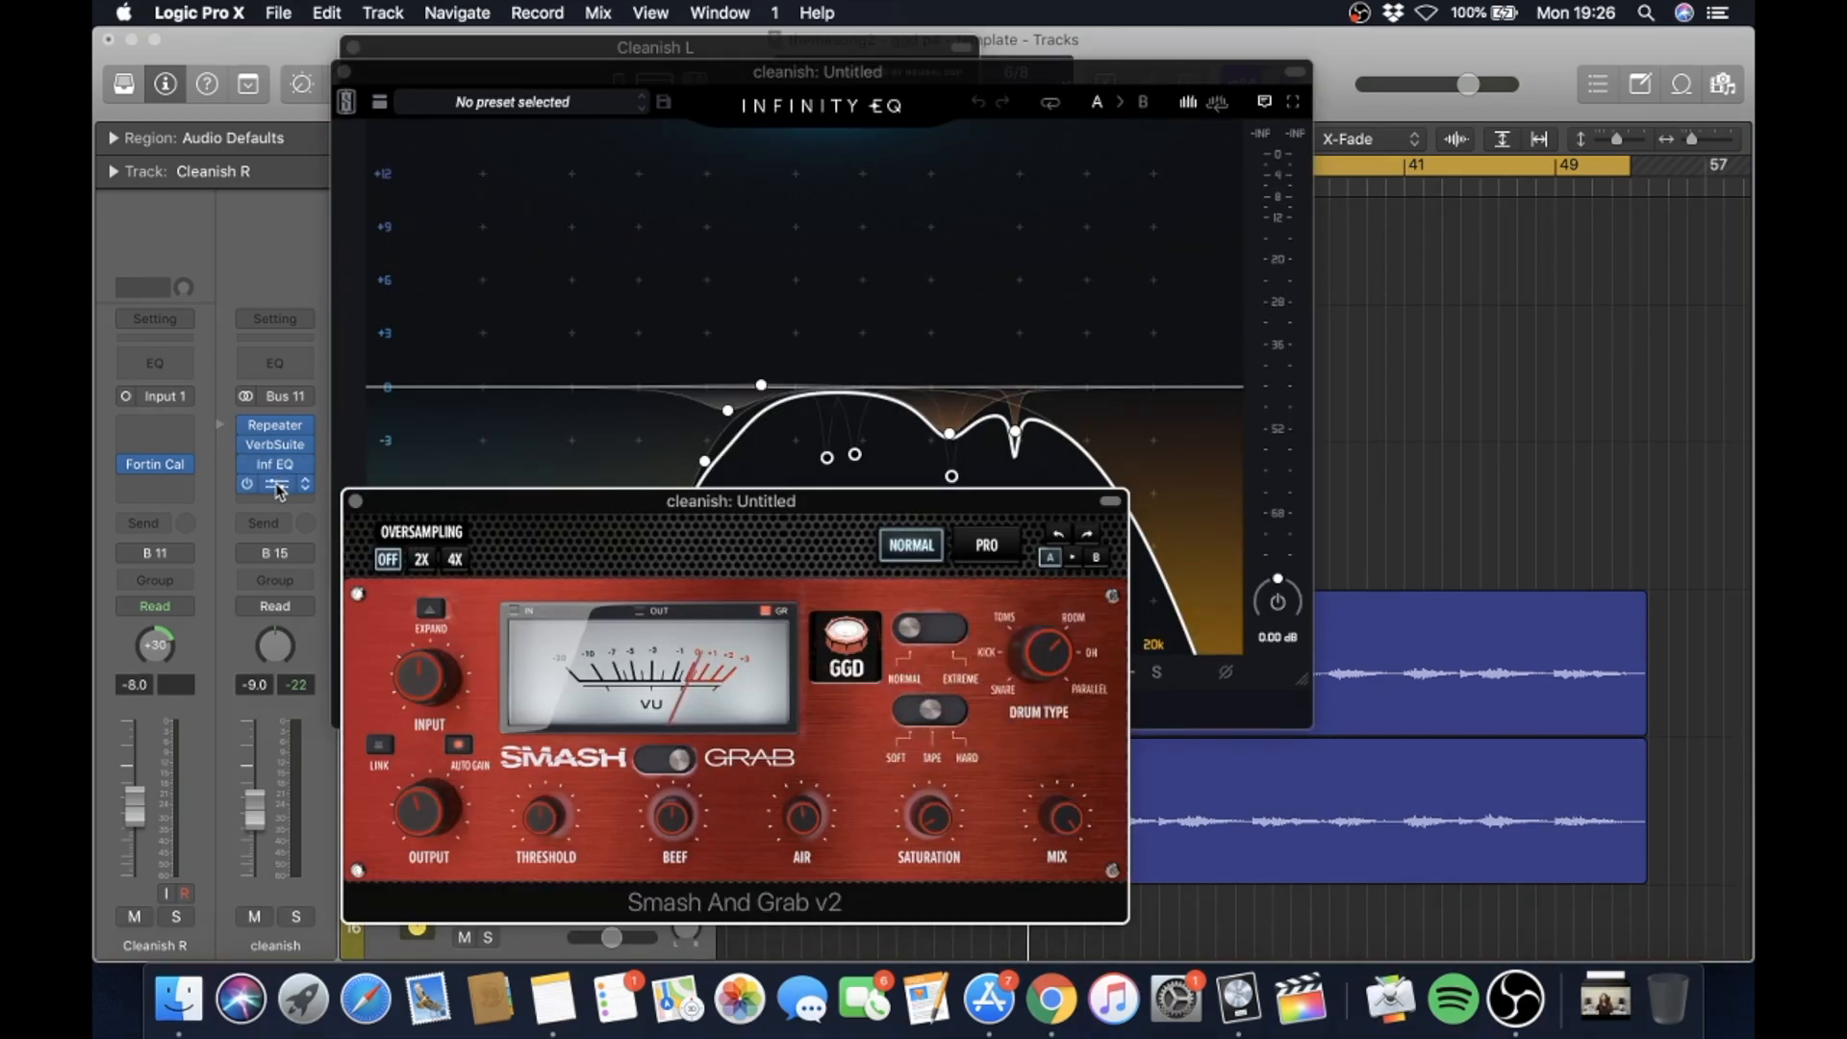
left_click(278, 487)
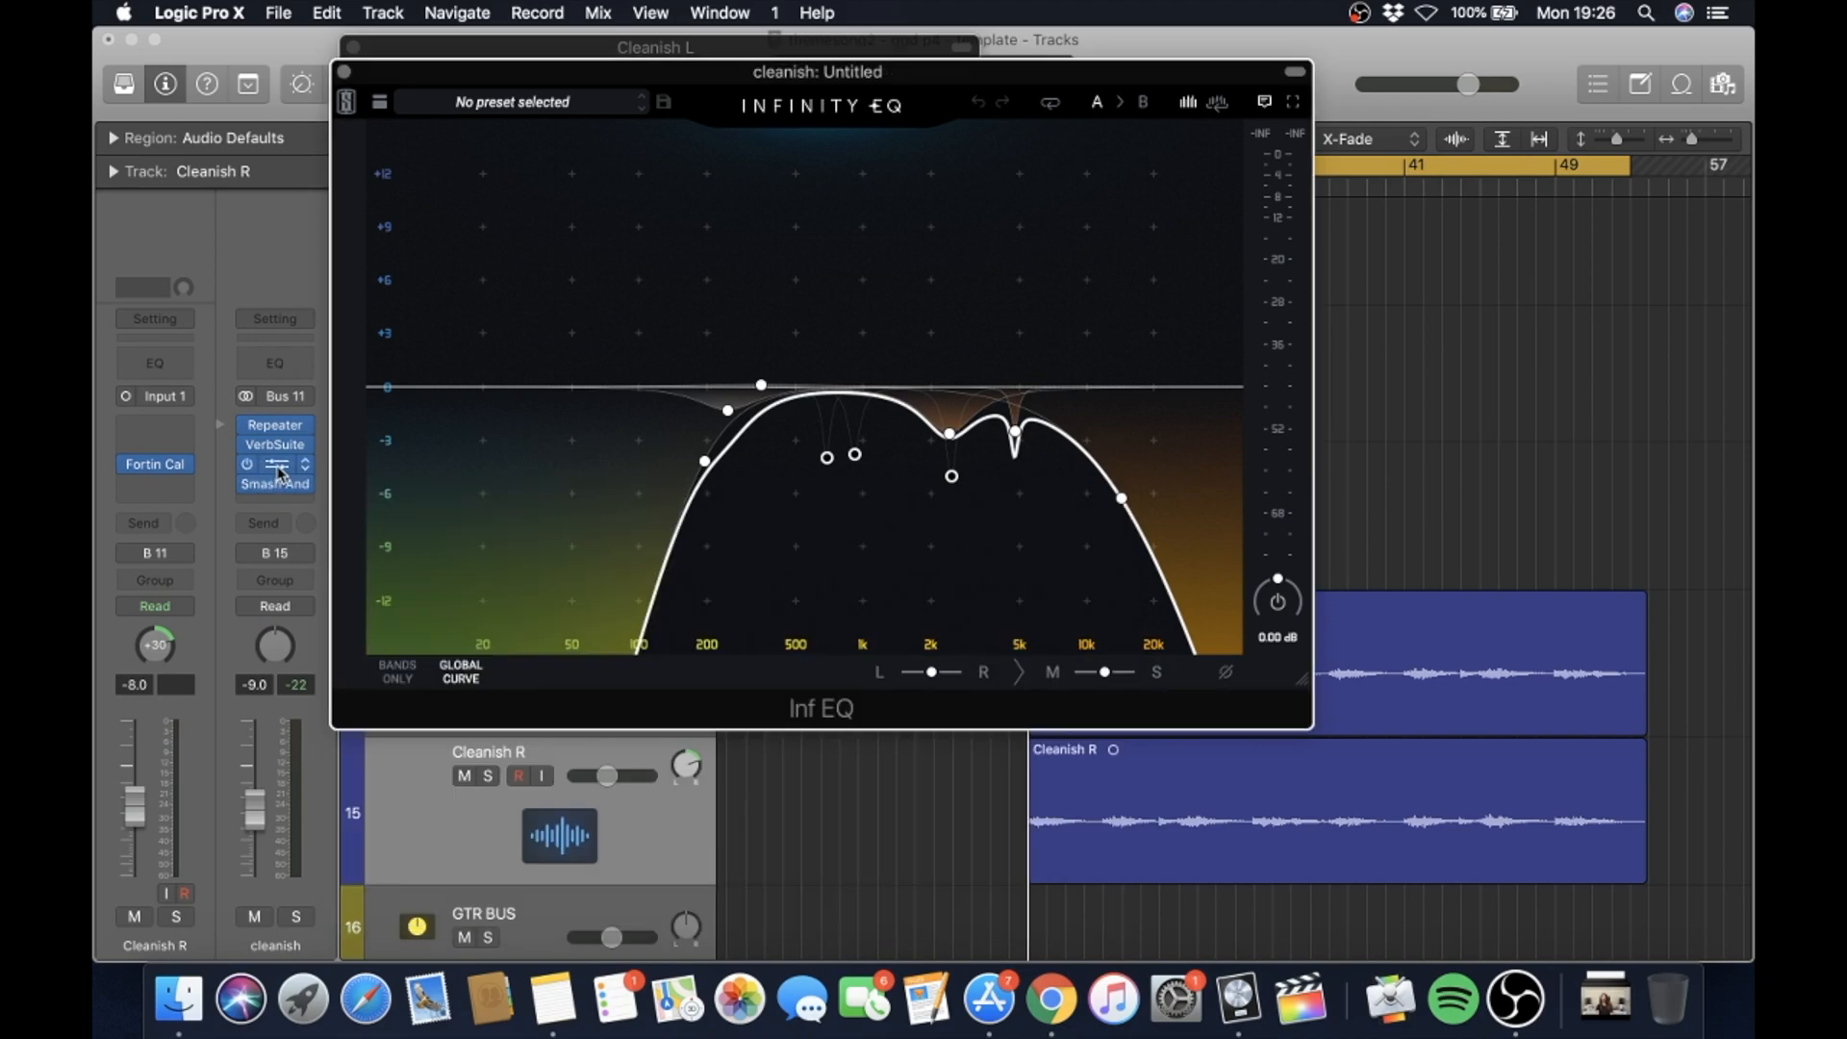
left_click(278, 469)
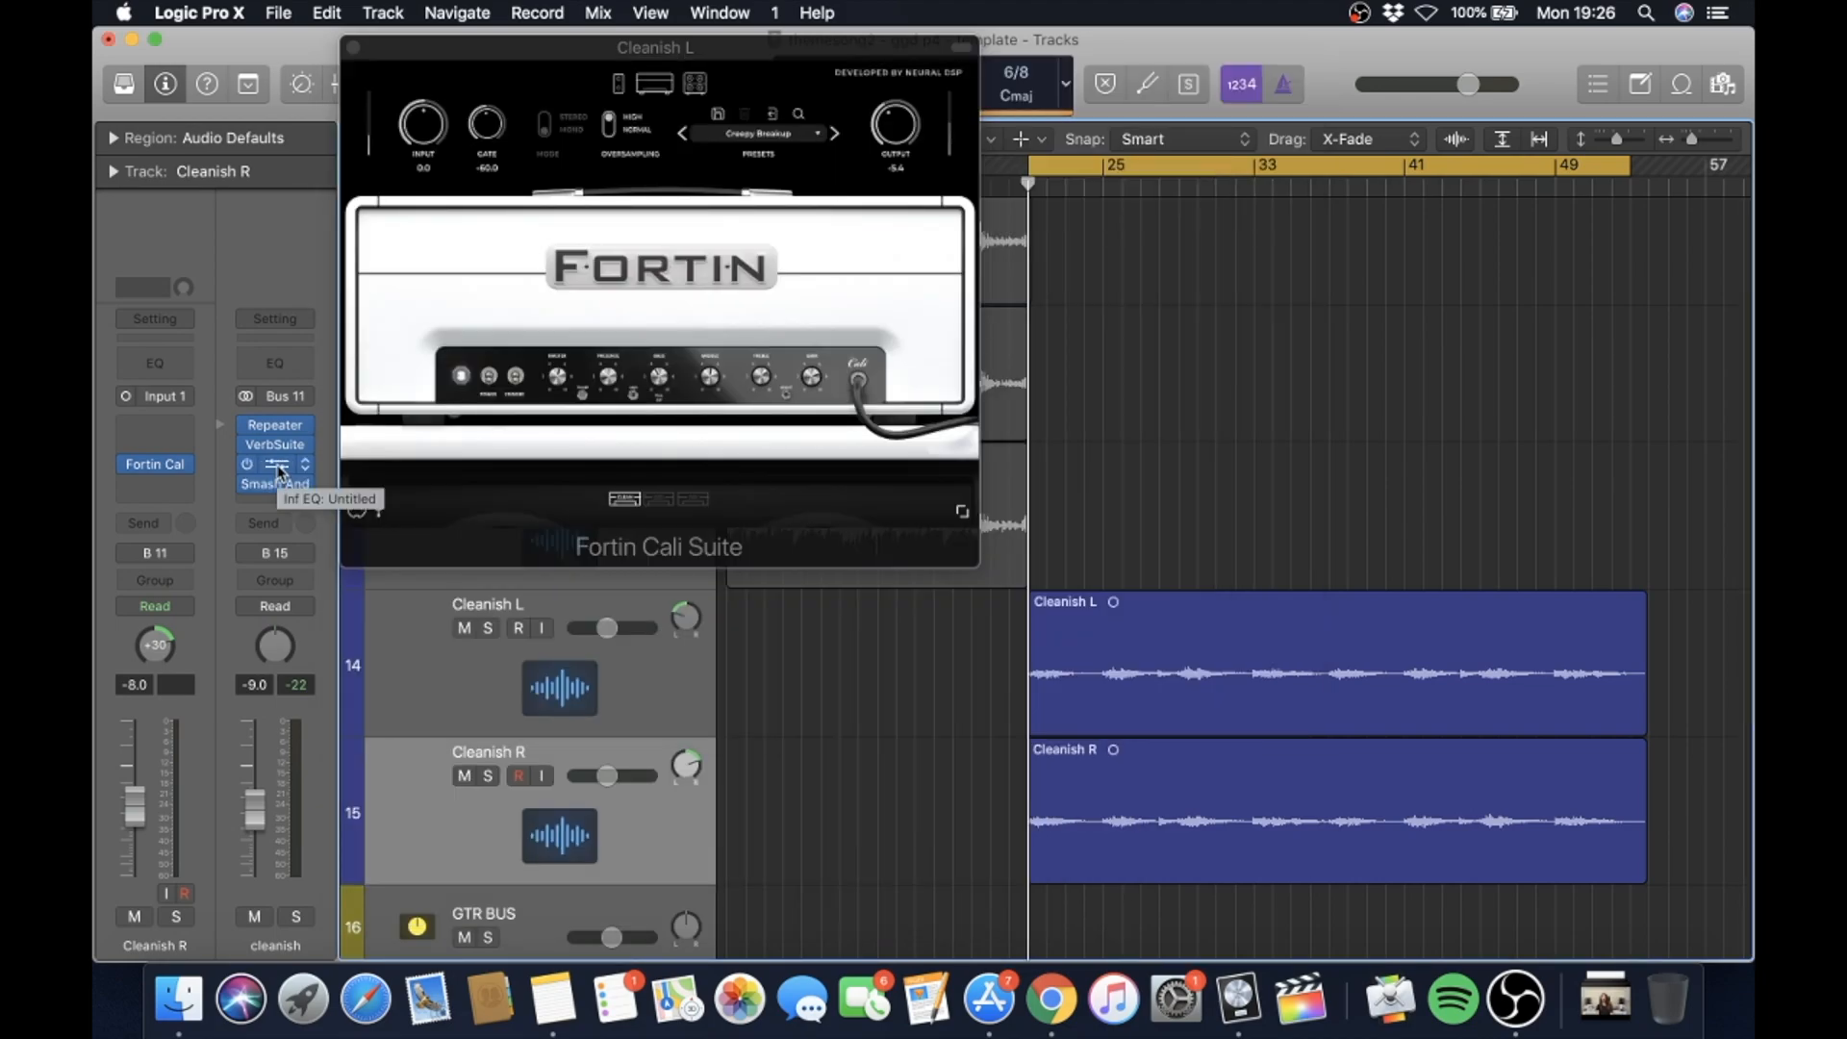
- Move the playhead to bar 17, ahead of the GTR BUS volume automation change
key("space")
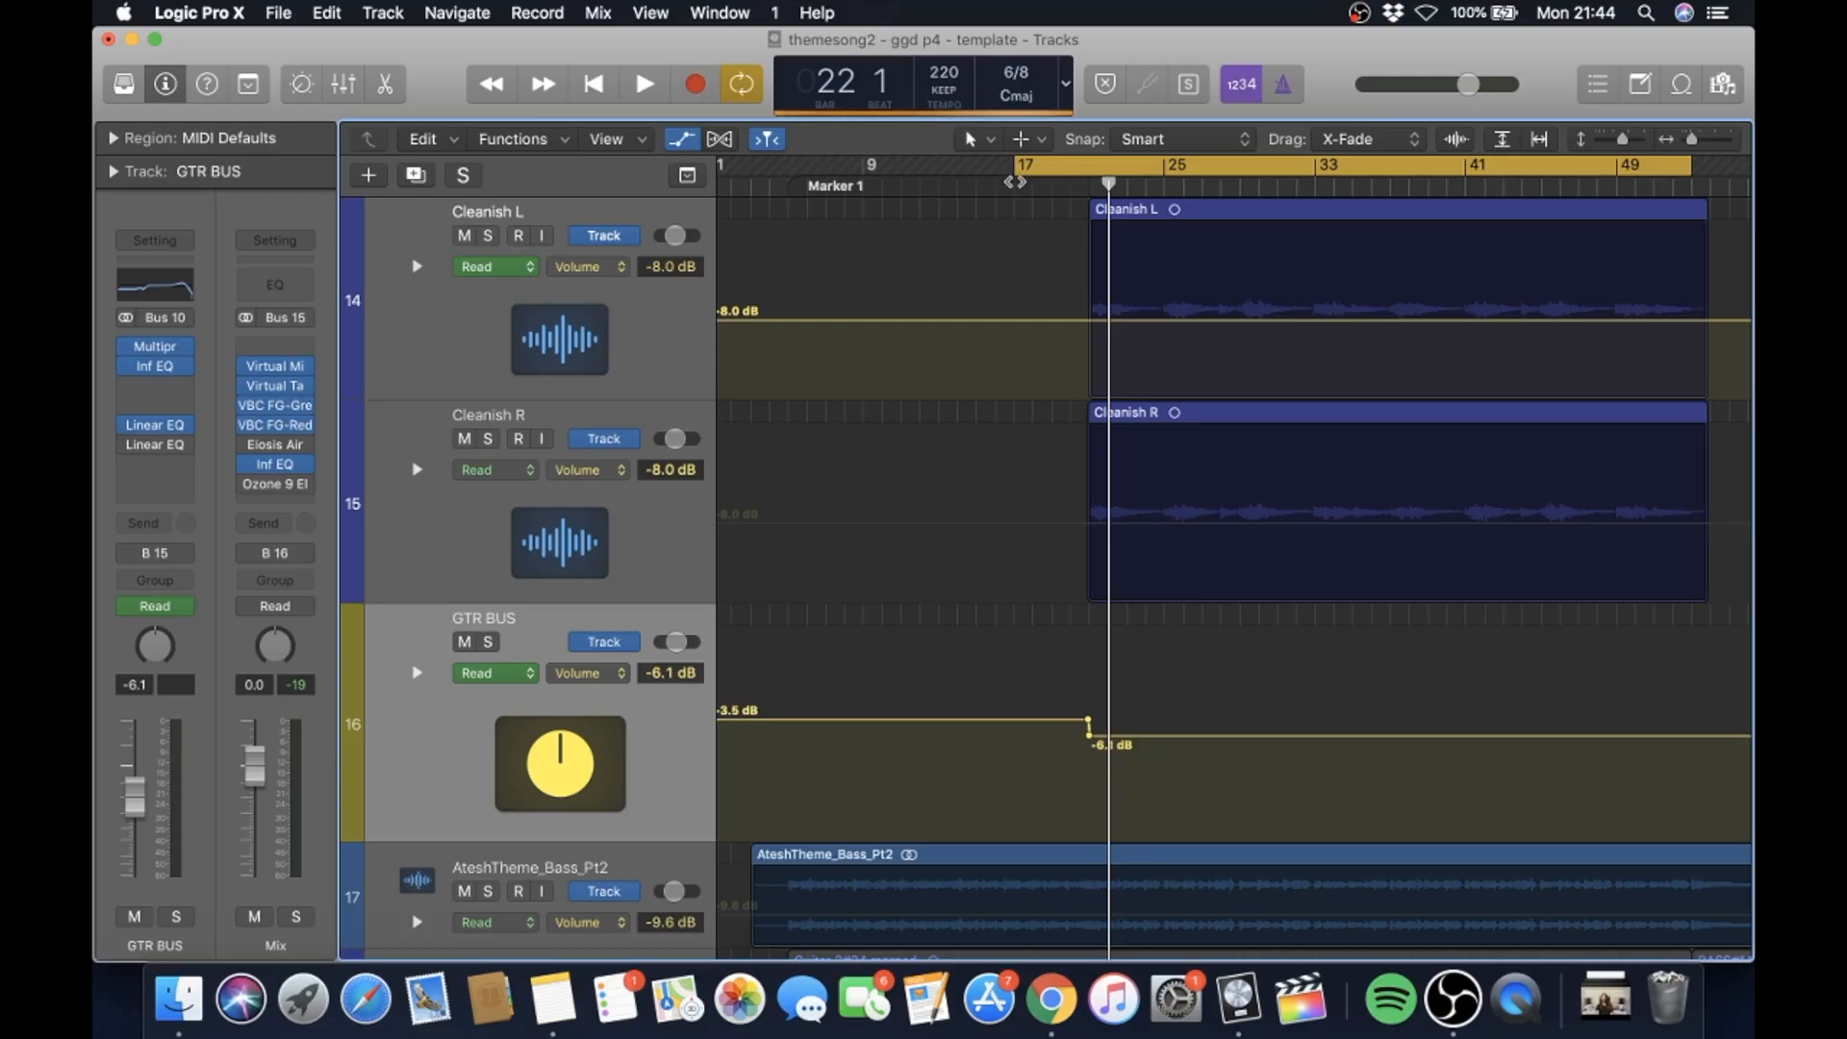
left_click(1015, 183)
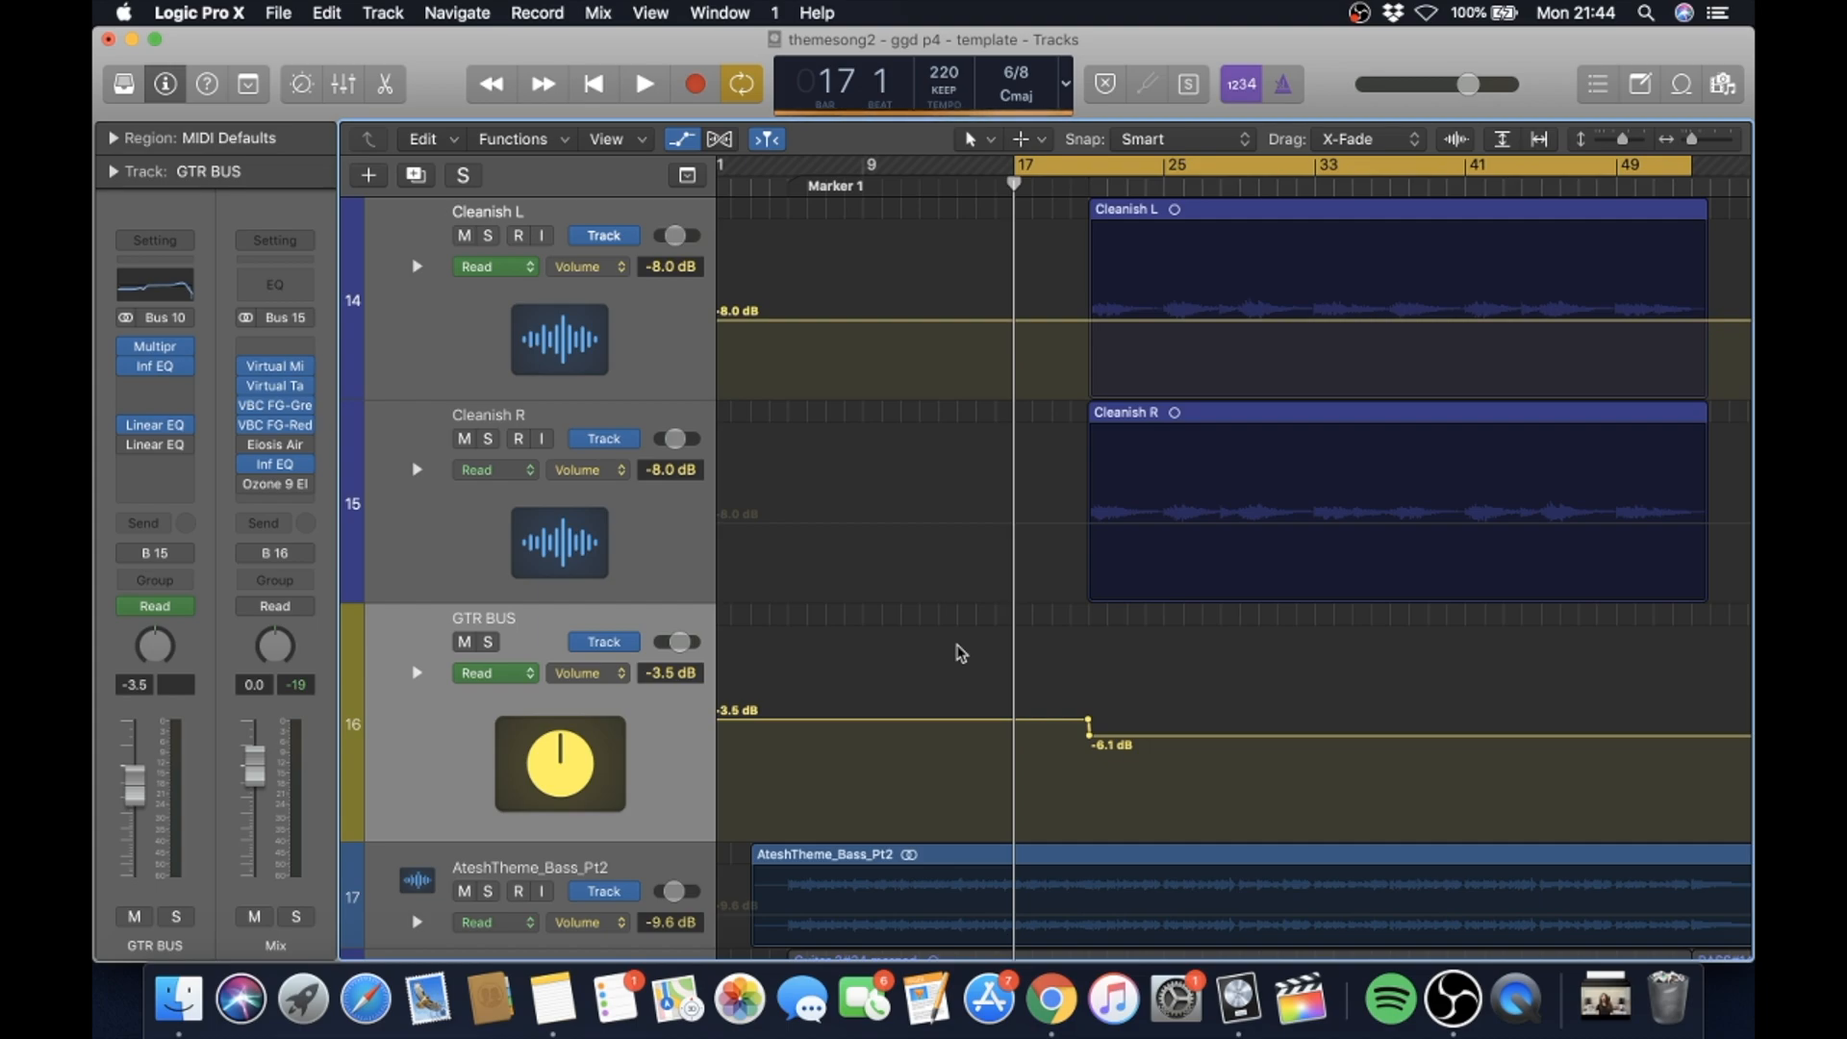
- Play from bar 17 through the room track's volume automation change and stop playback
scroll(960, 652, "up", 20)
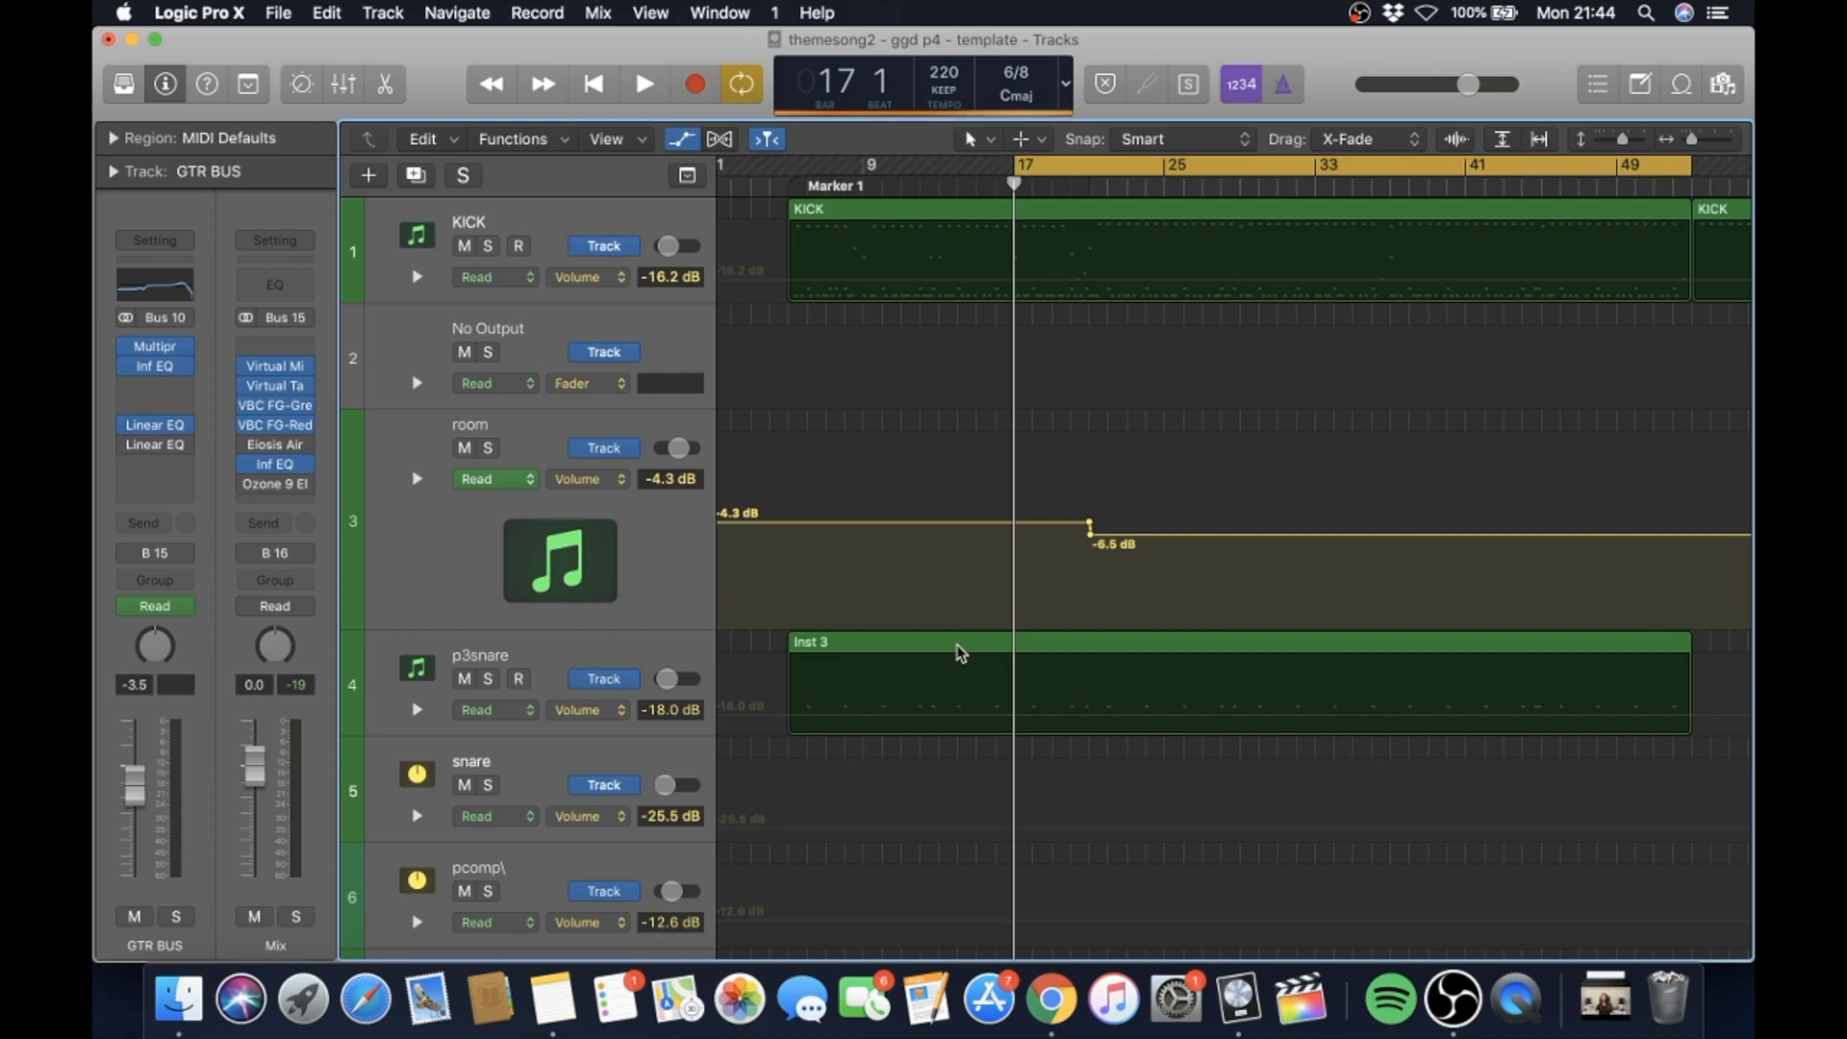
key("space")
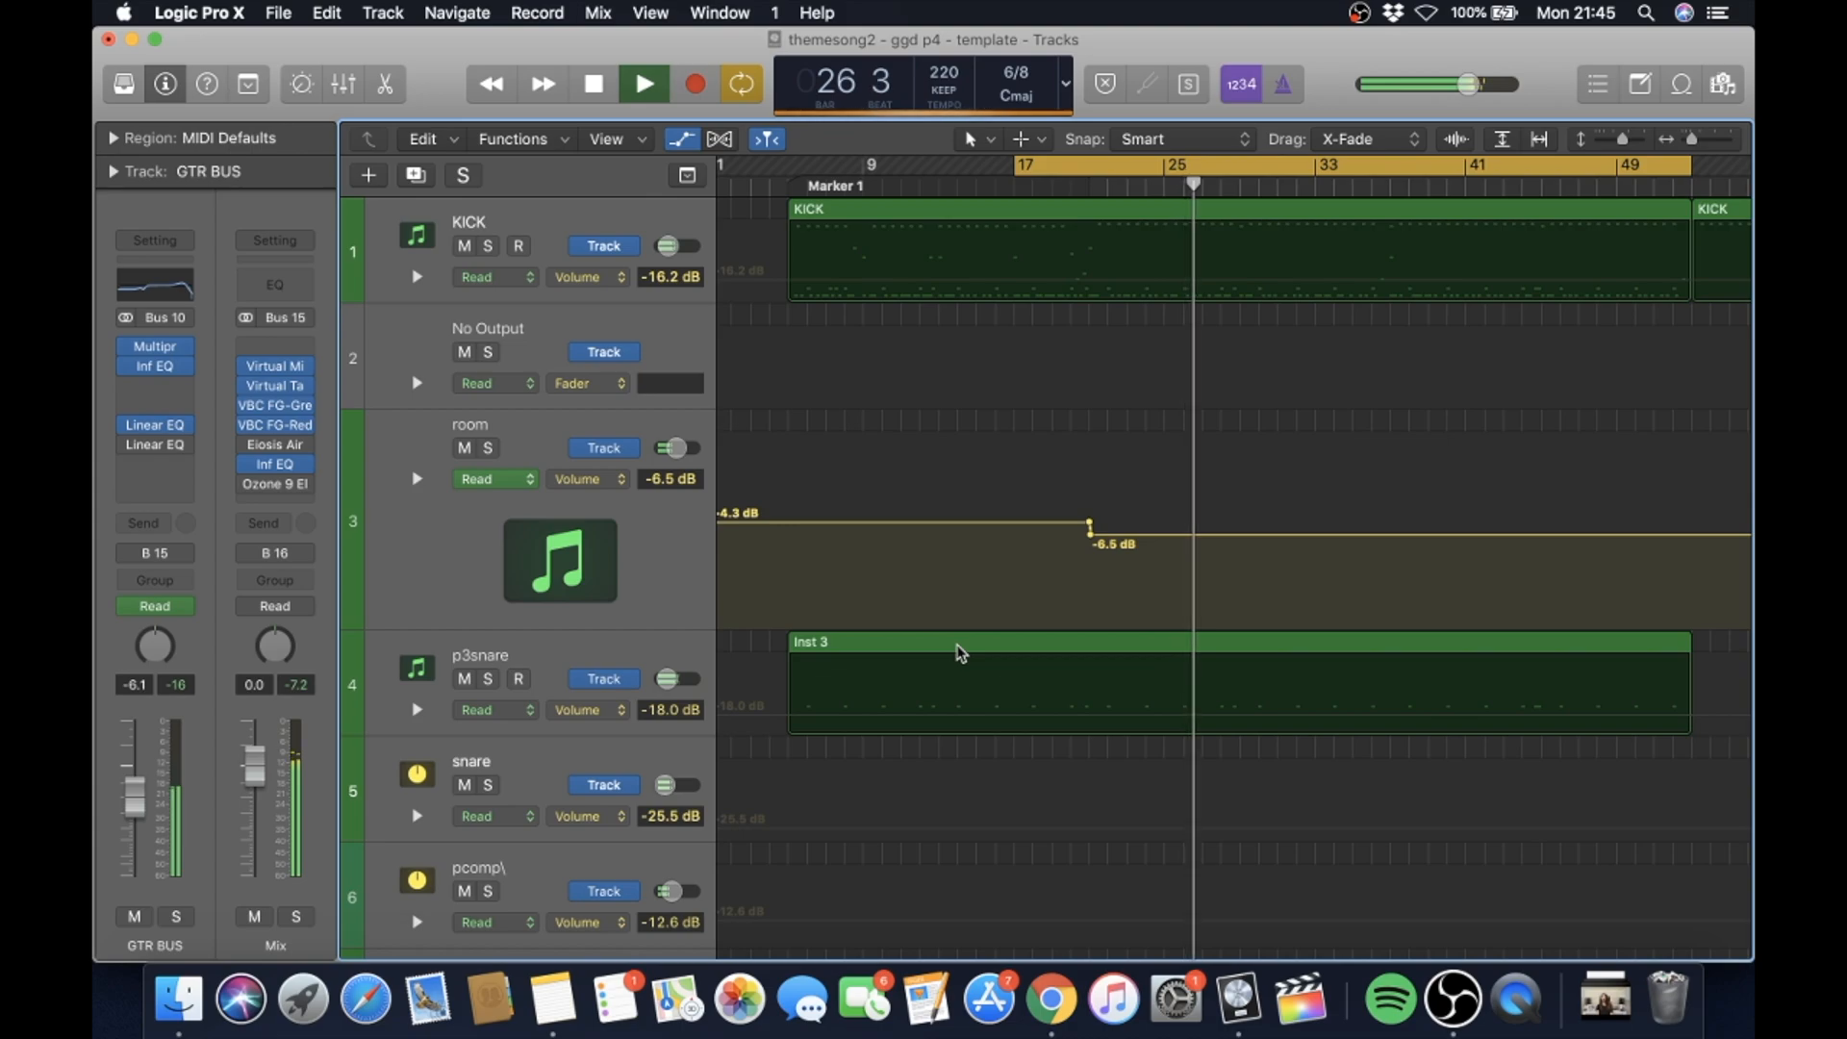
key("space")
- Solo the drums bus and audition the passage across the room track's volume automation change
scroll(958, 650, "down", 5)
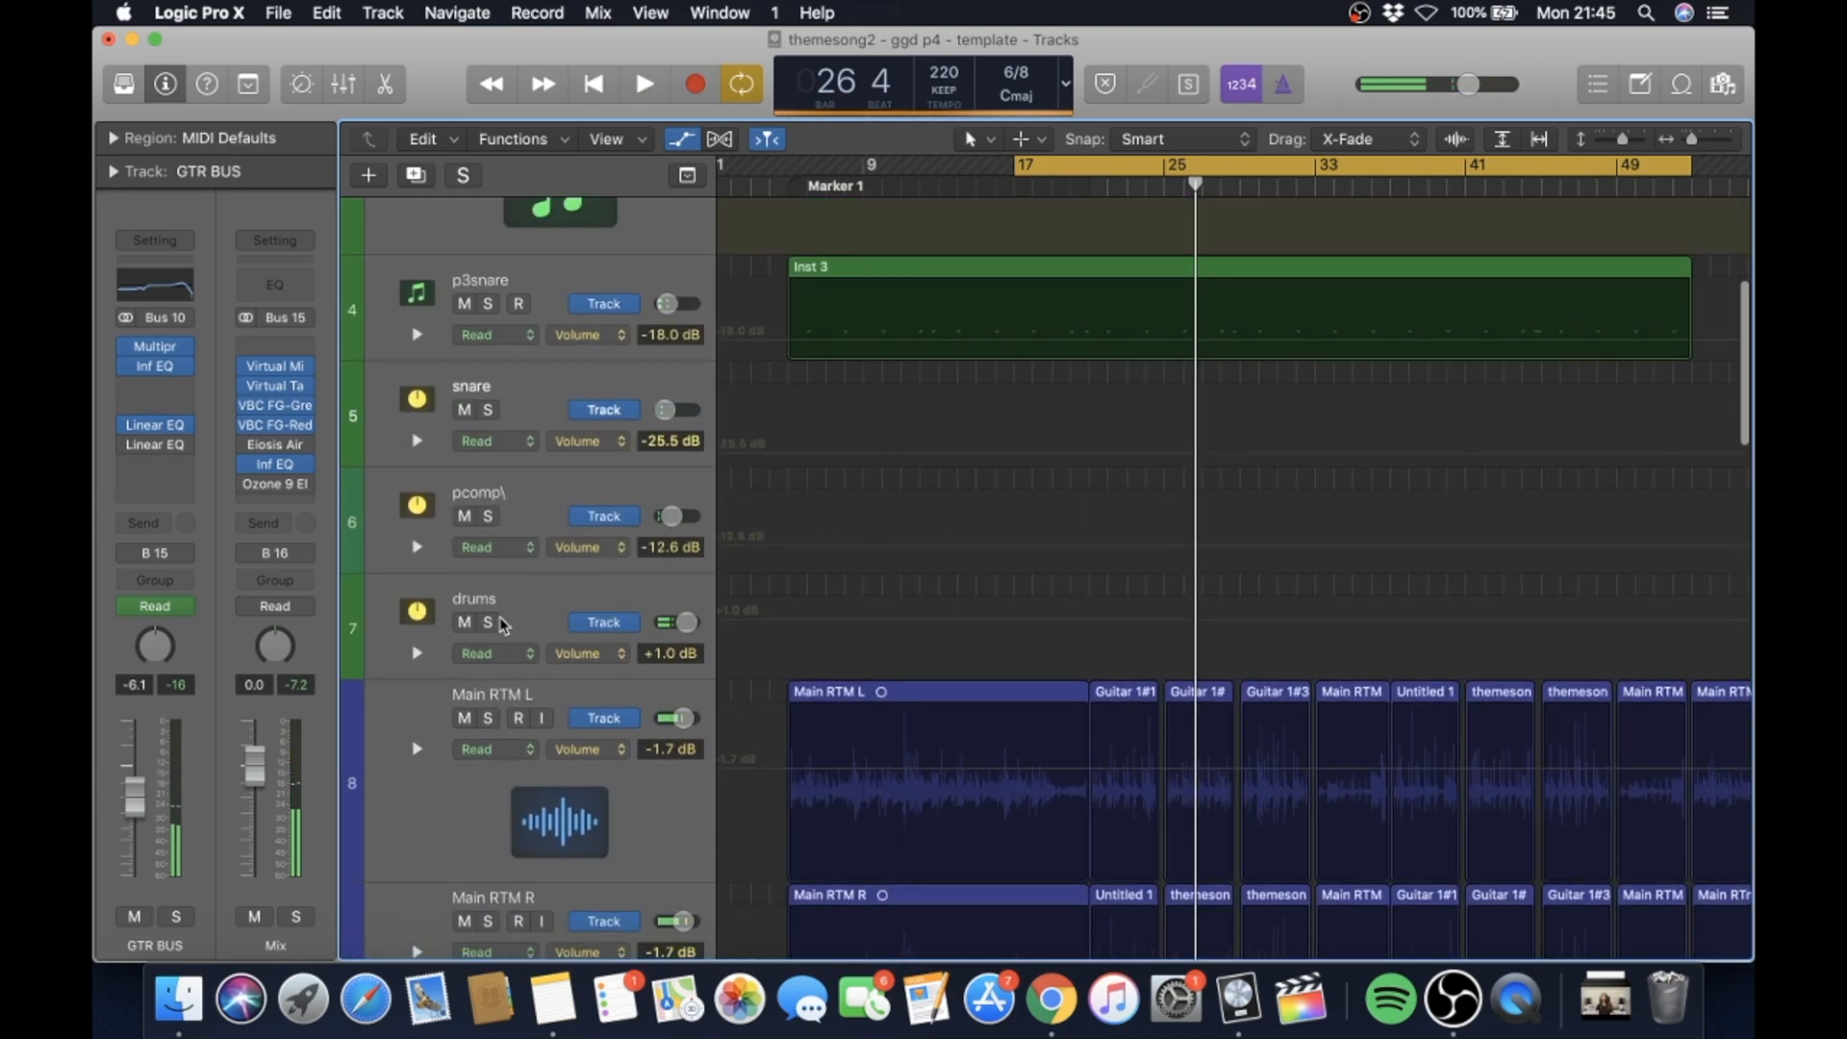
left_click(489, 623)
key("space")
scroll(982, 639, "up", 5)
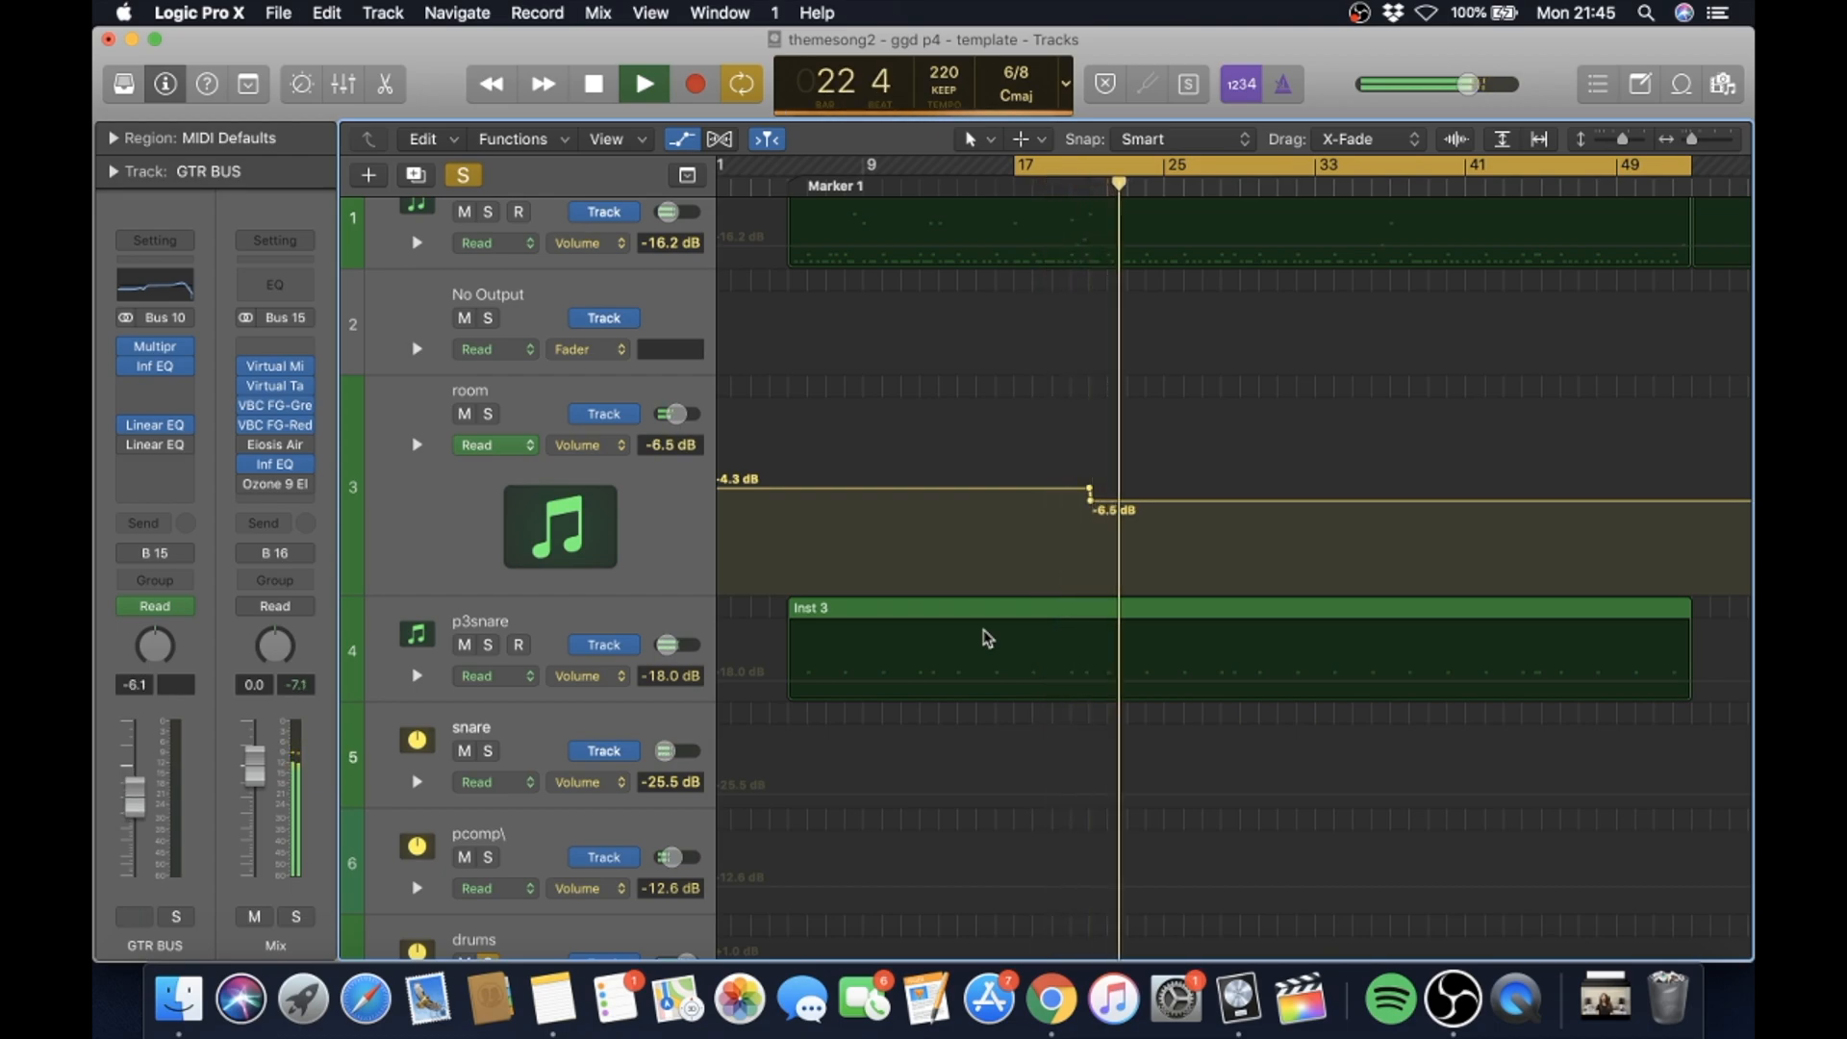
key("space")
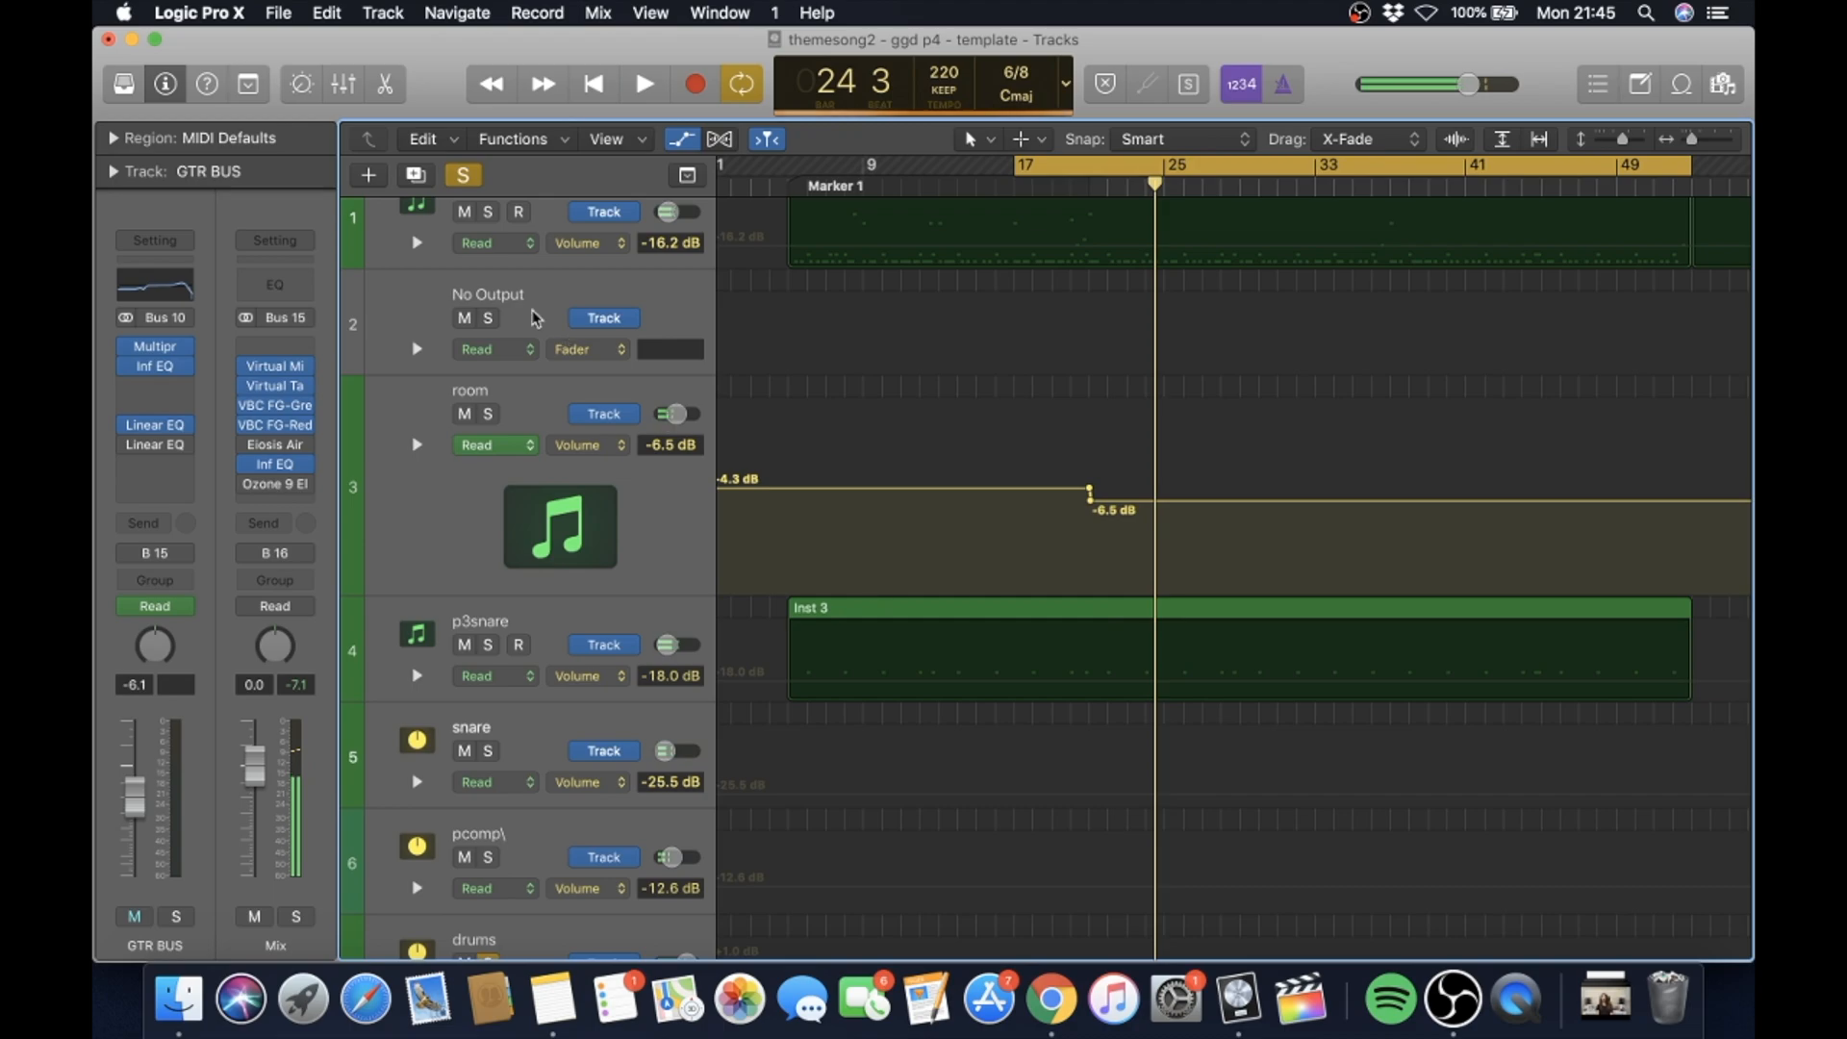
- Switch the solo from the drums bus to the GTR BUS and audition the passage across its volume automation change
scroll(938, 515, "down", 20)
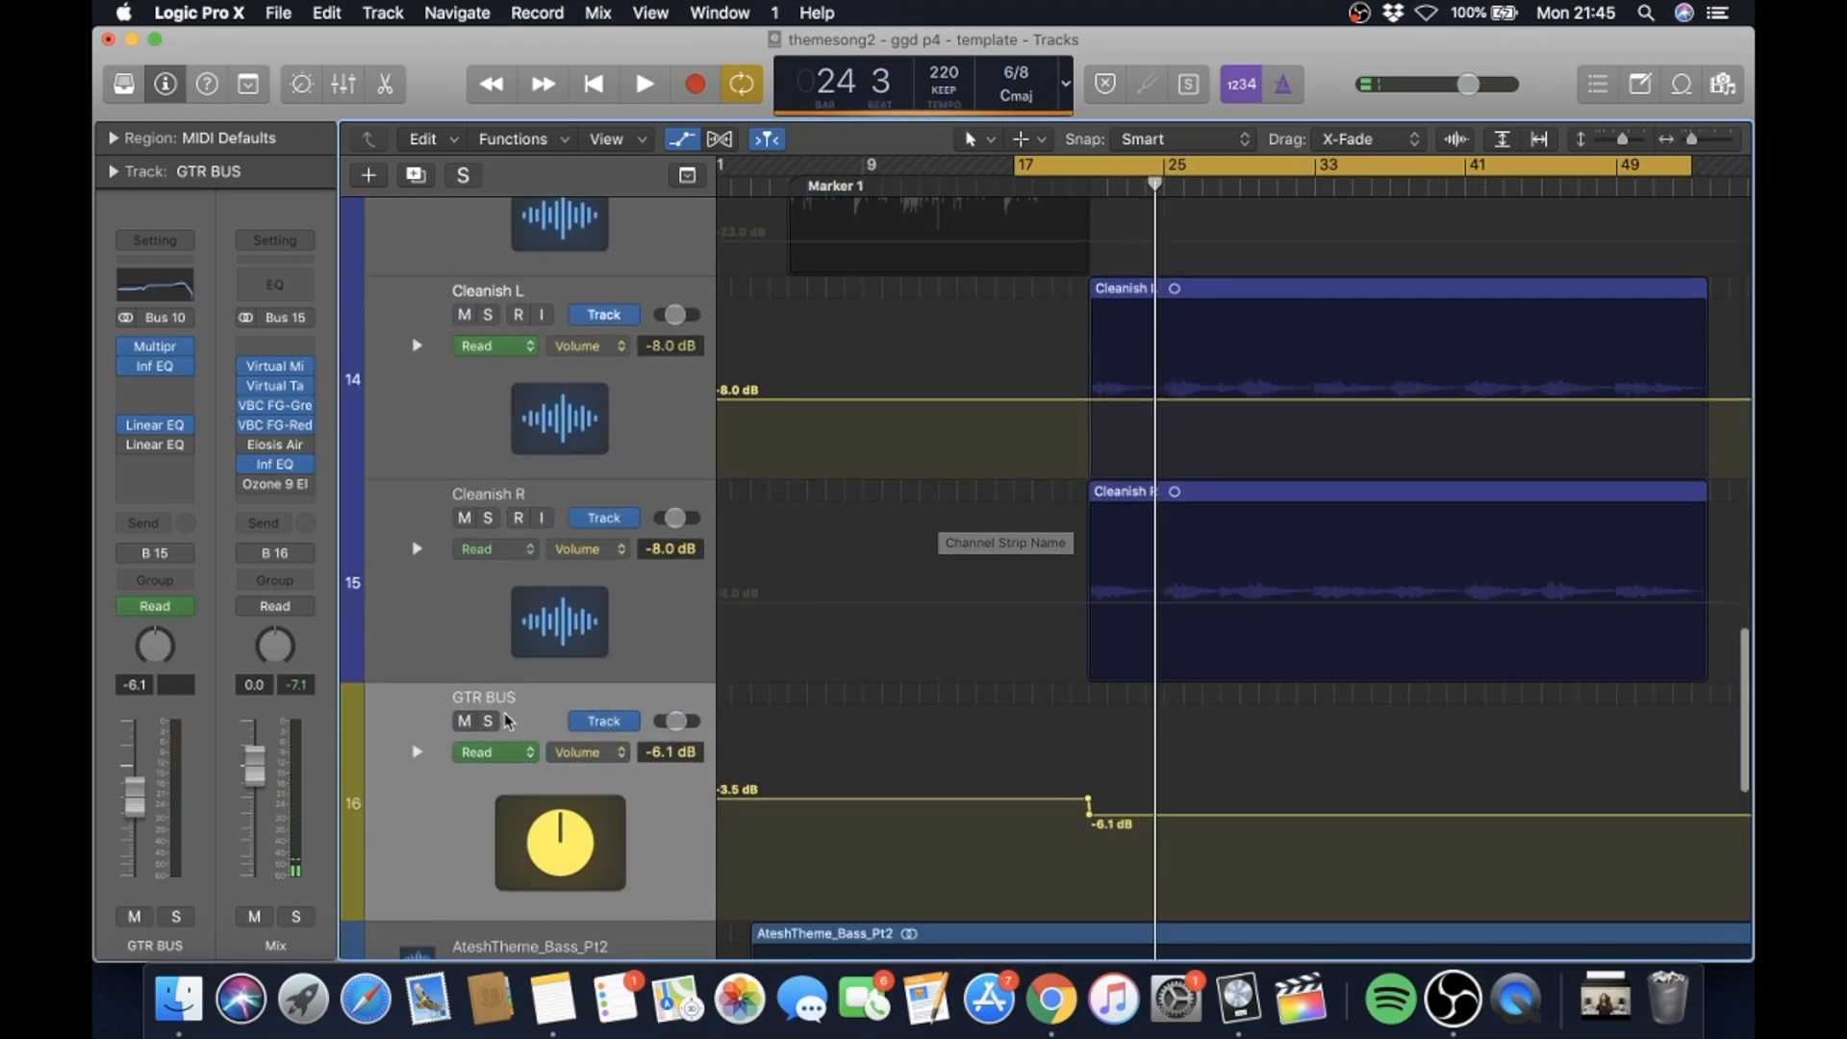
left_click(489, 722)
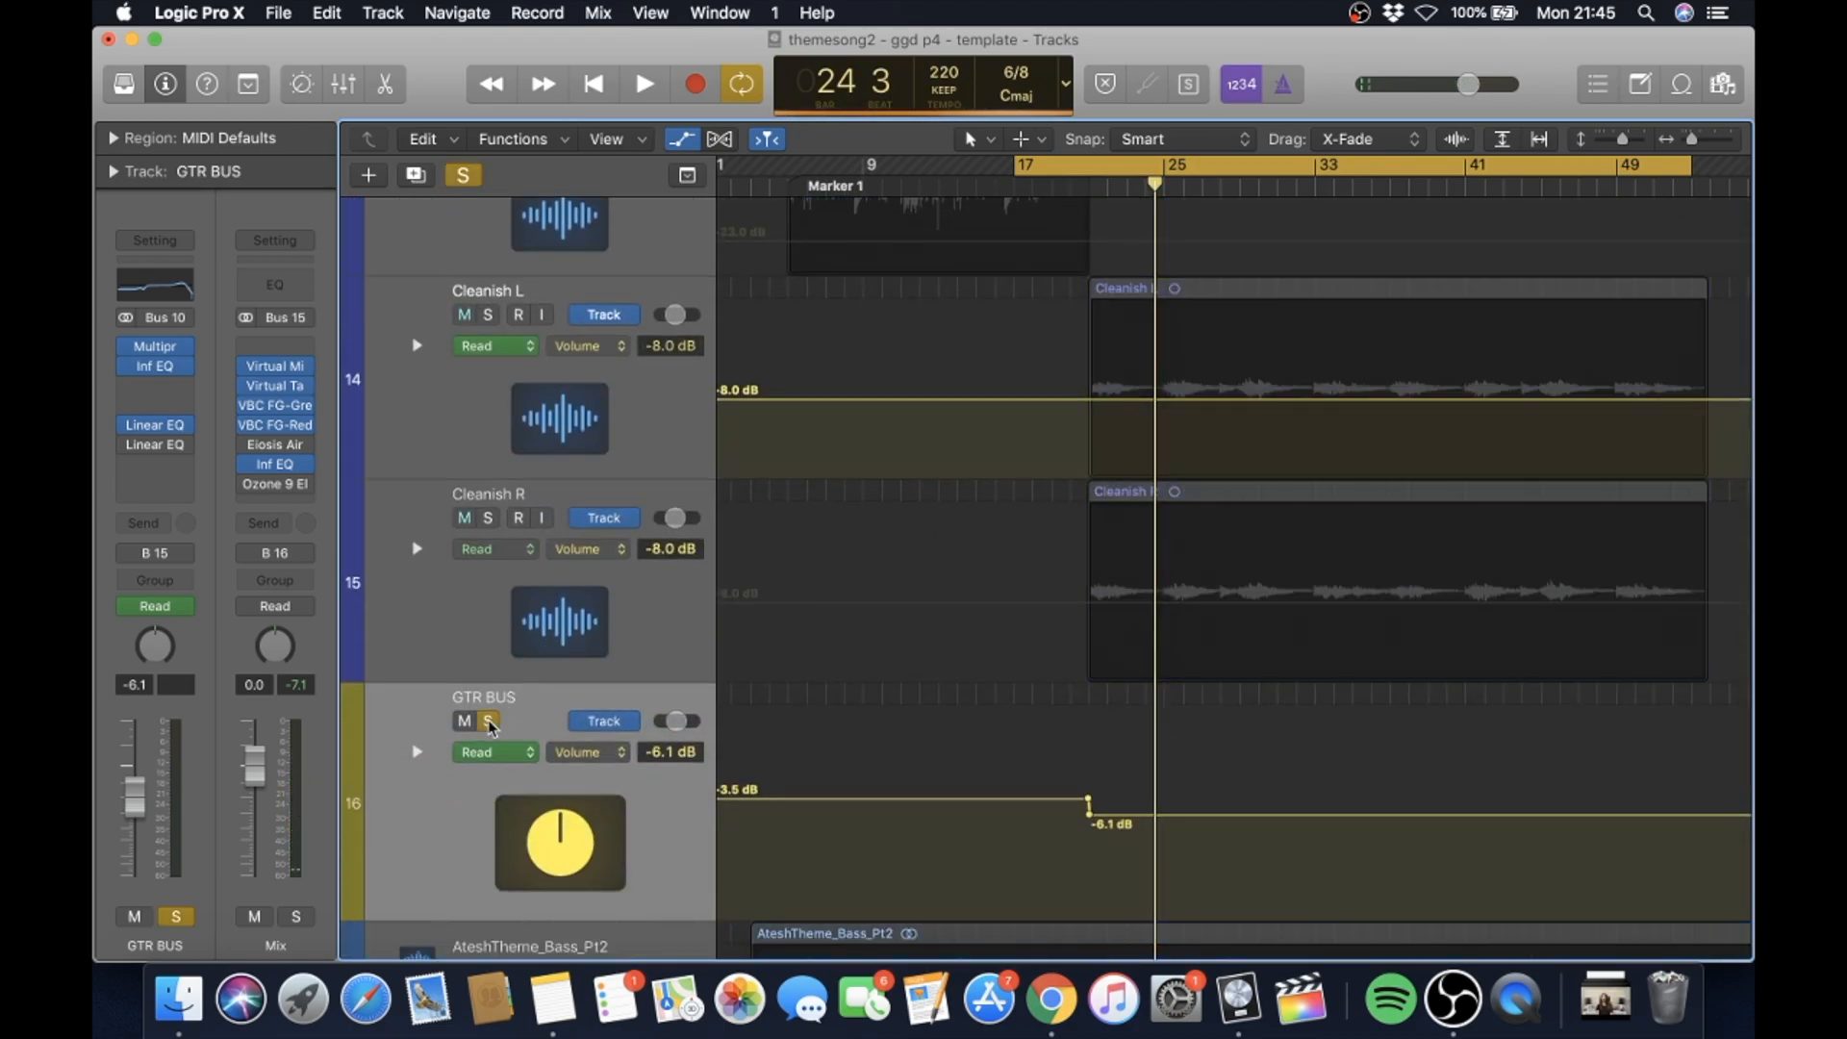
key("space")
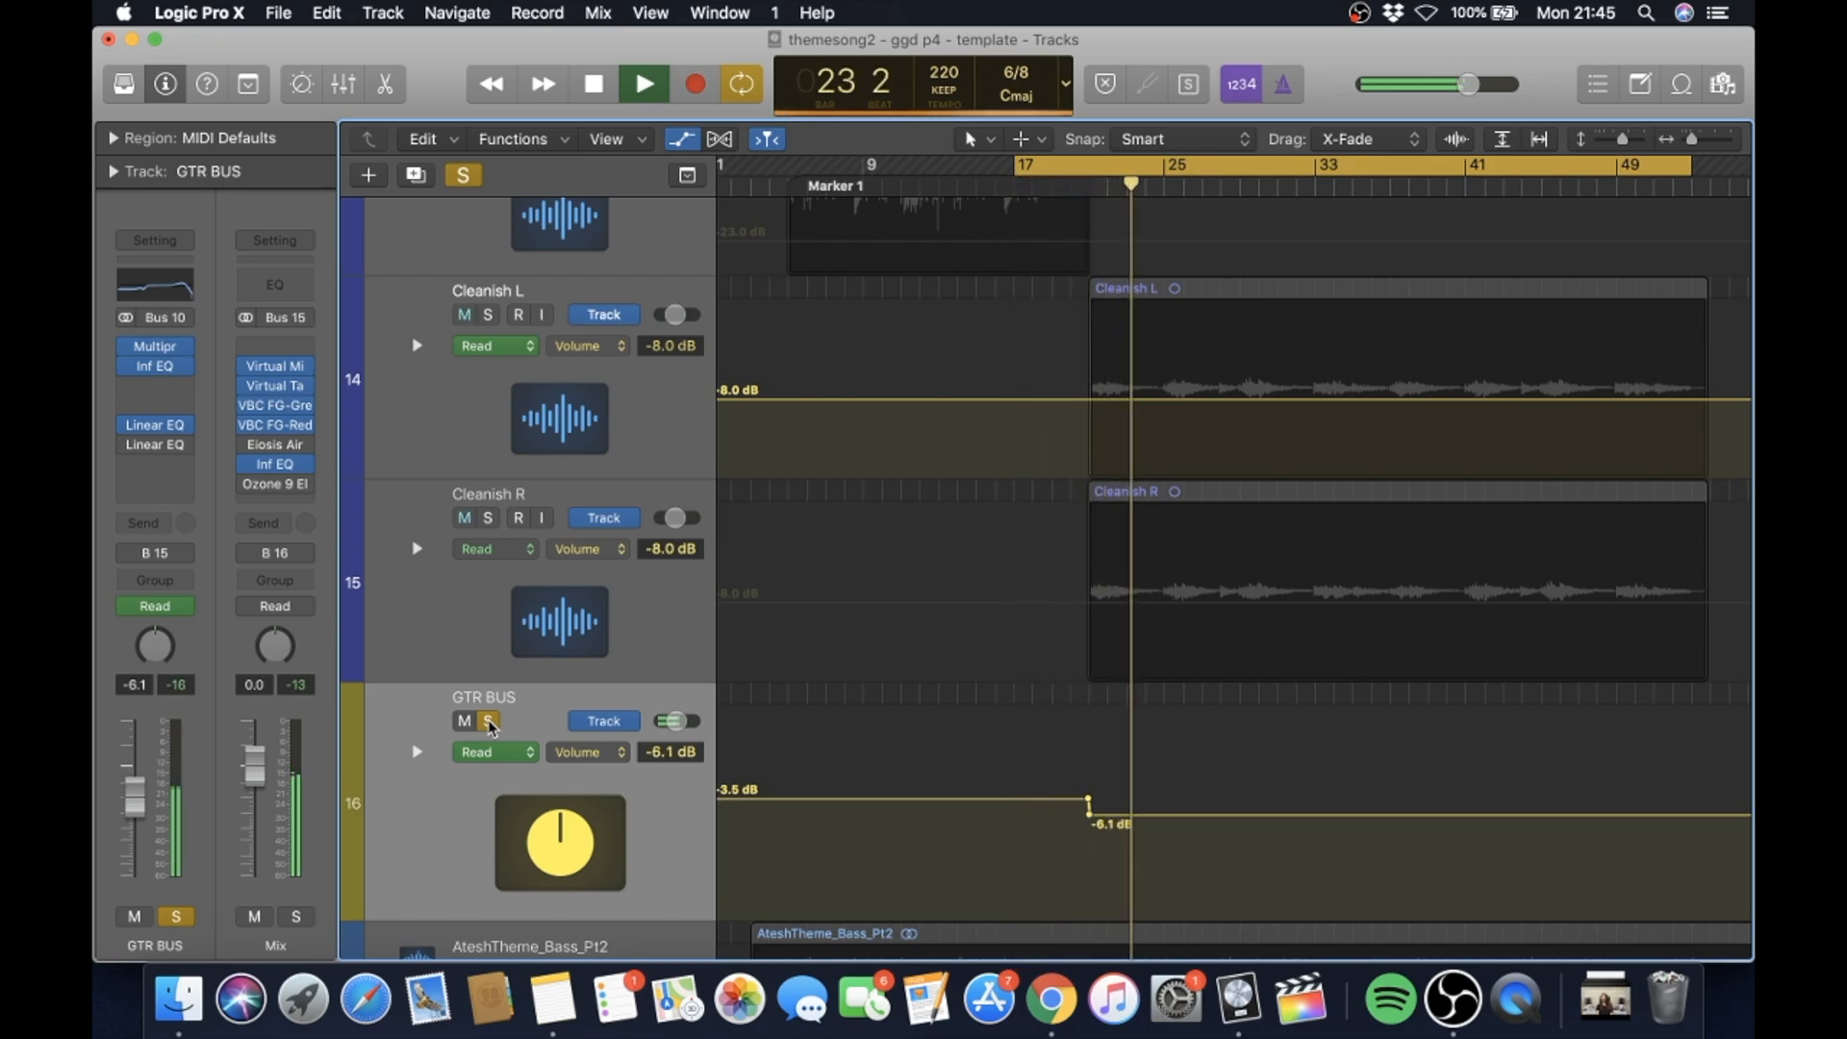
key("space")
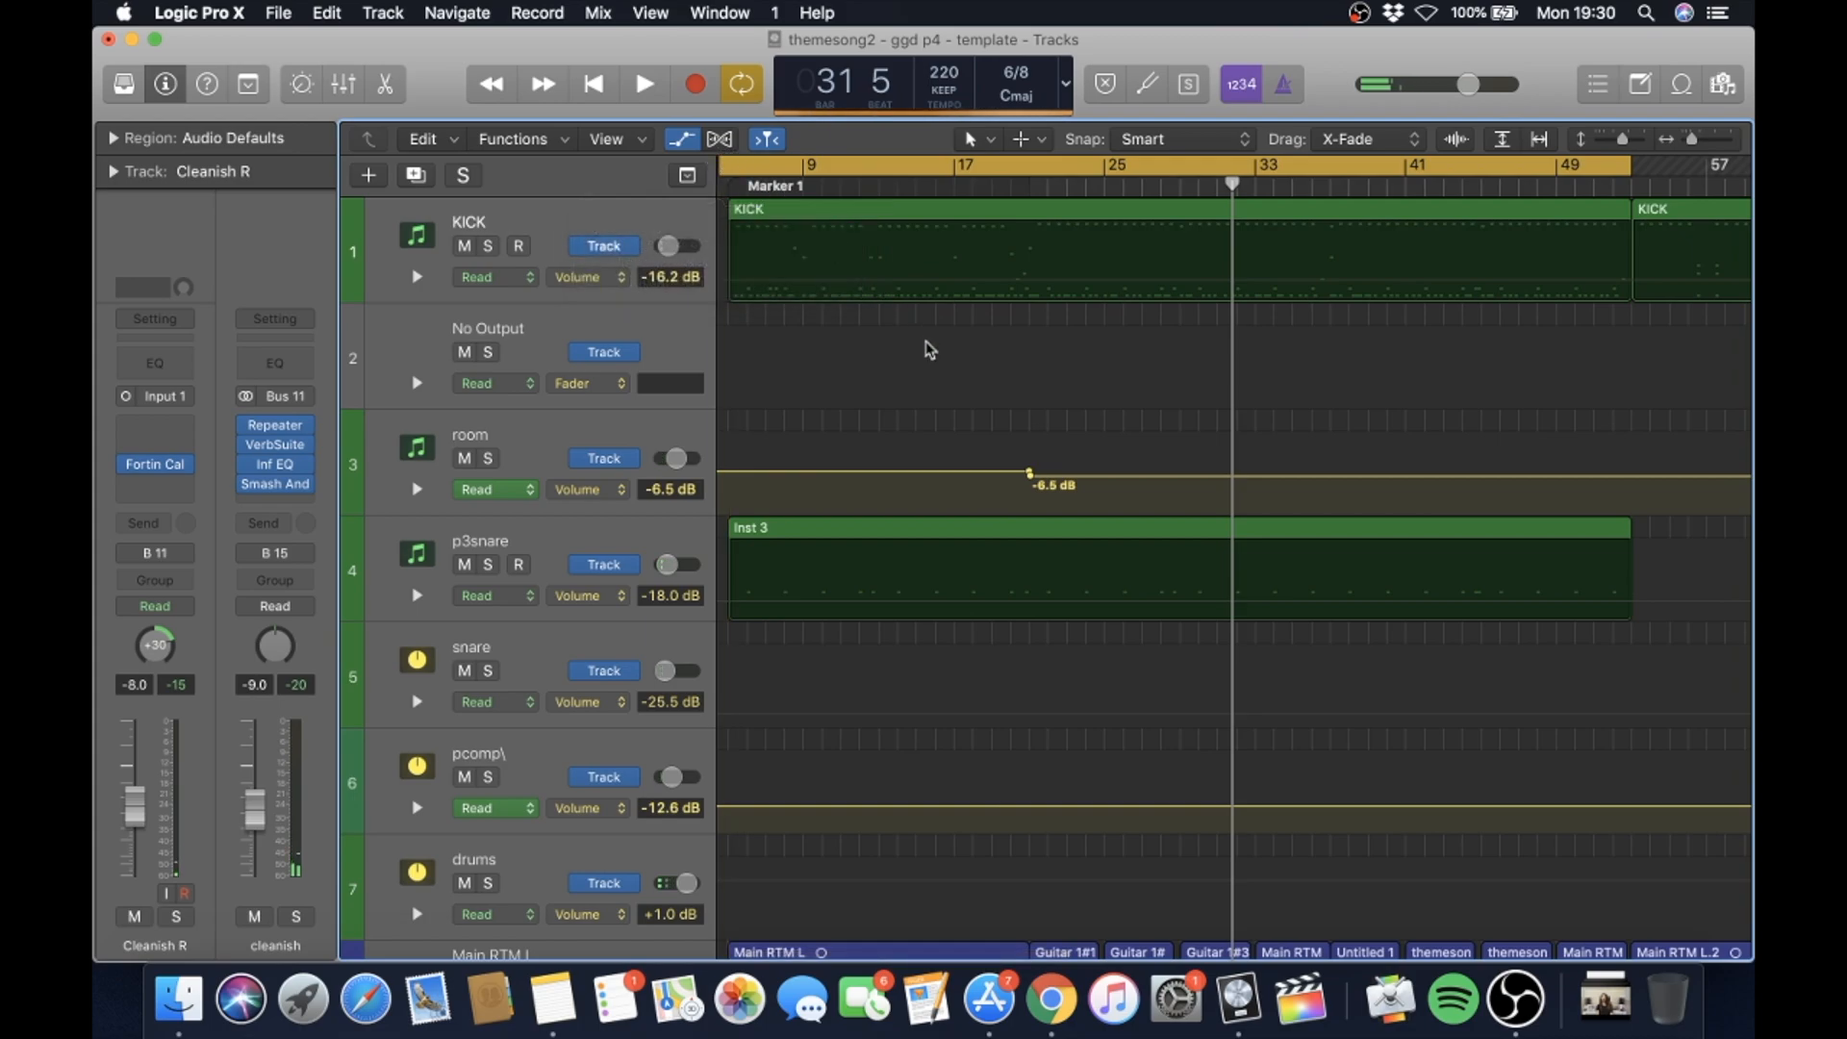
- Hide the track automation and play the full mix from the beginning
key("super+Up")
key("Return")
key("space")
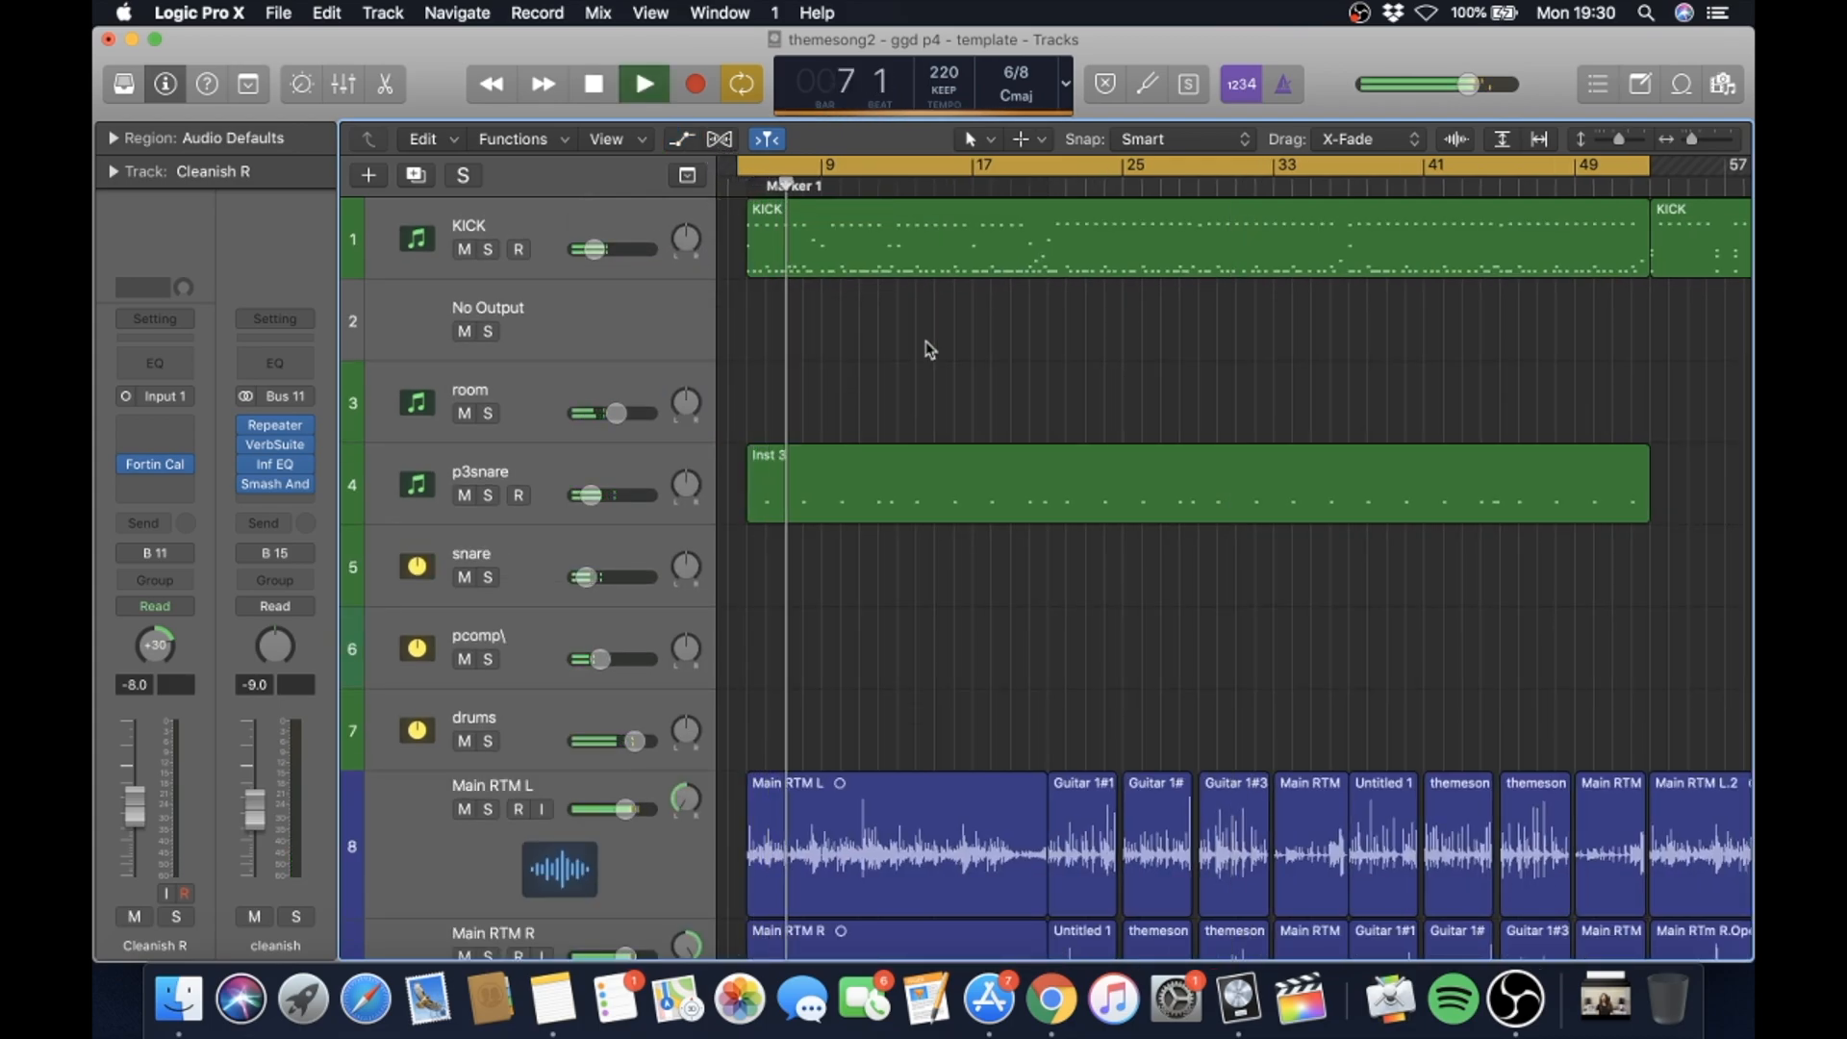
- Look over the drum, main rhythm, quad and copy guitar tracks while the song plays
scroll(929, 349, "down", 2)
scroll(930, 349, "down", 3)
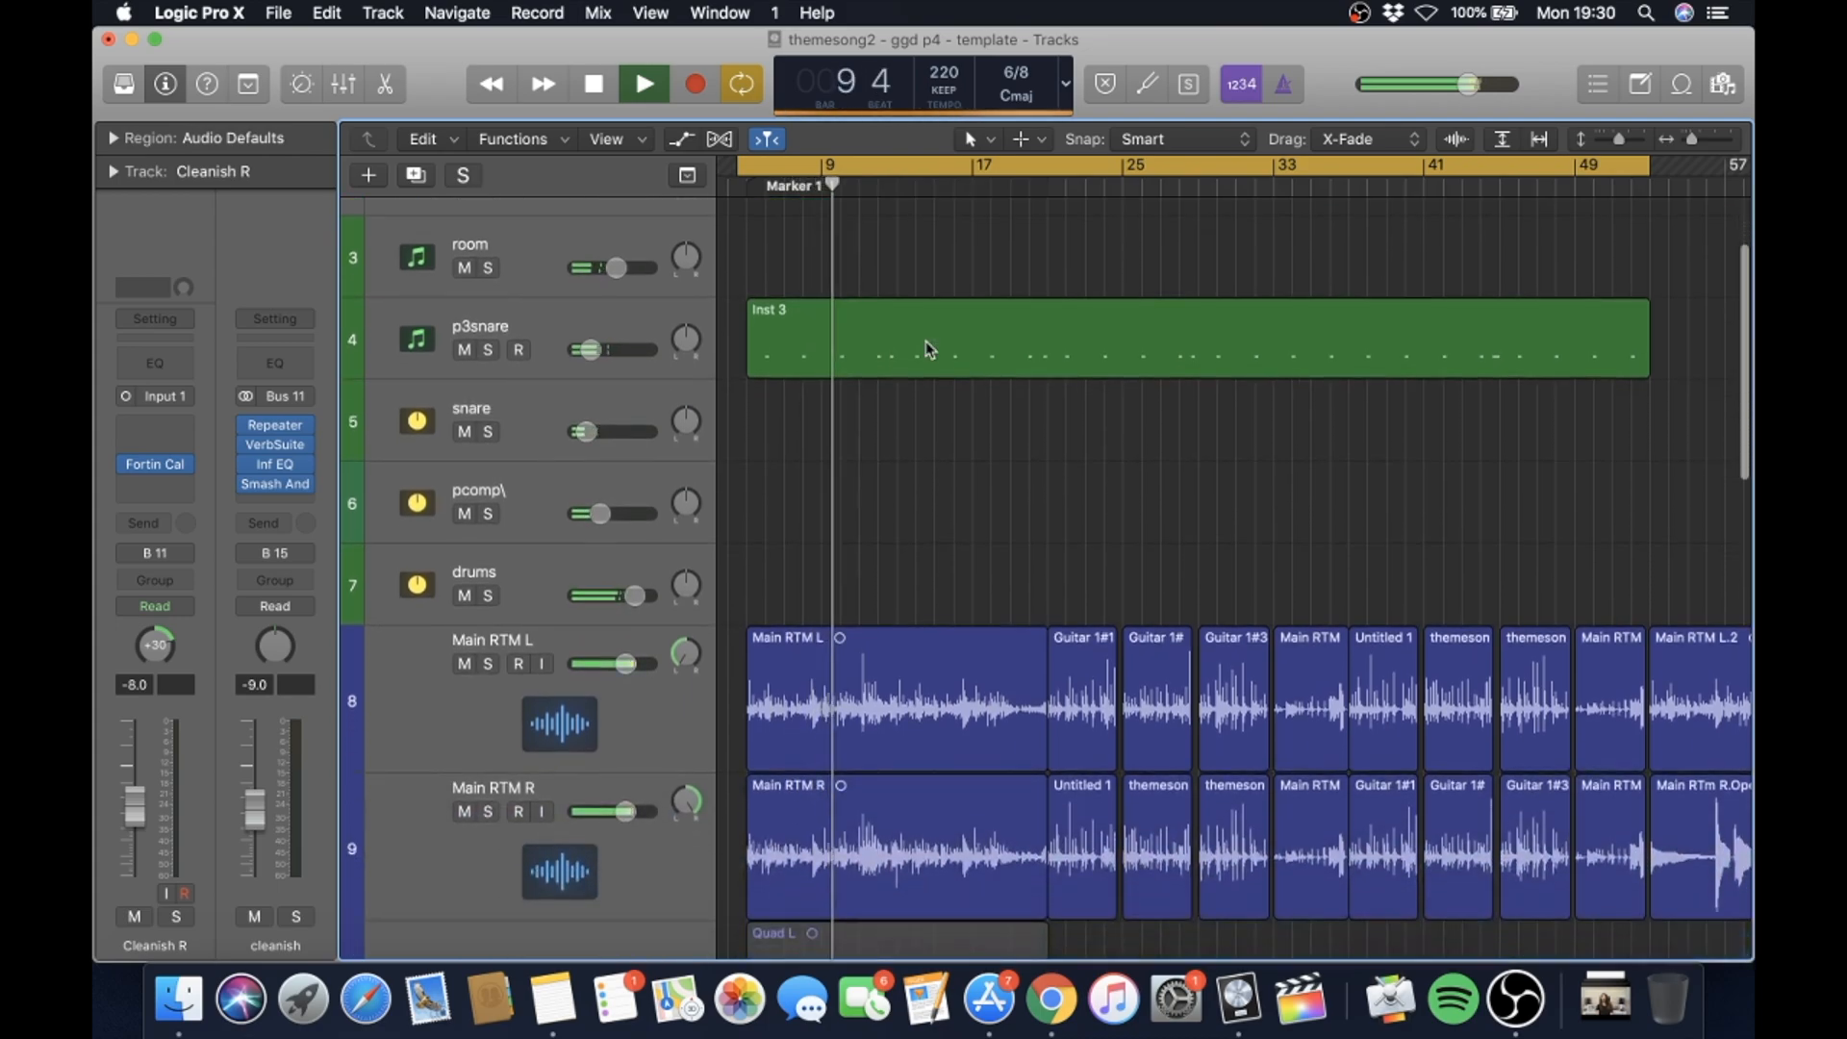
scroll(930, 349, "down", 2)
scroll(929, 350, "down", 5)
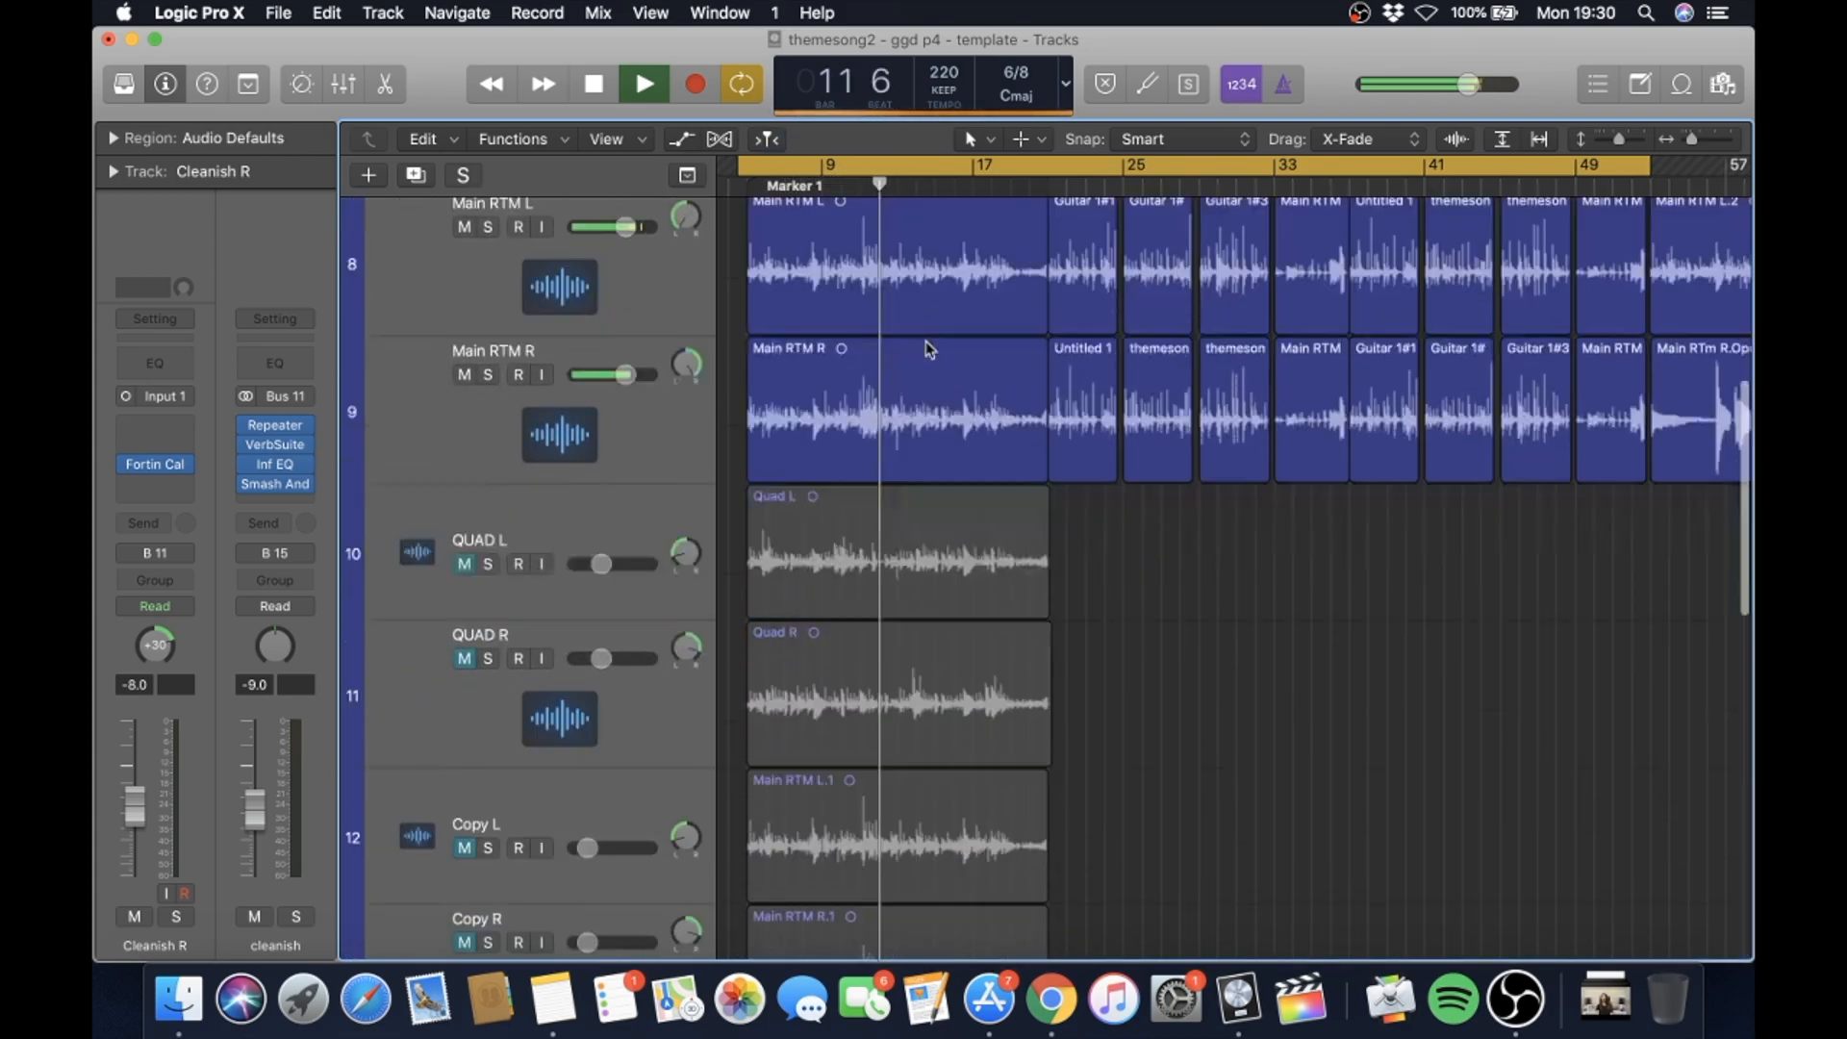
scroll(929, 349, "up", 9)
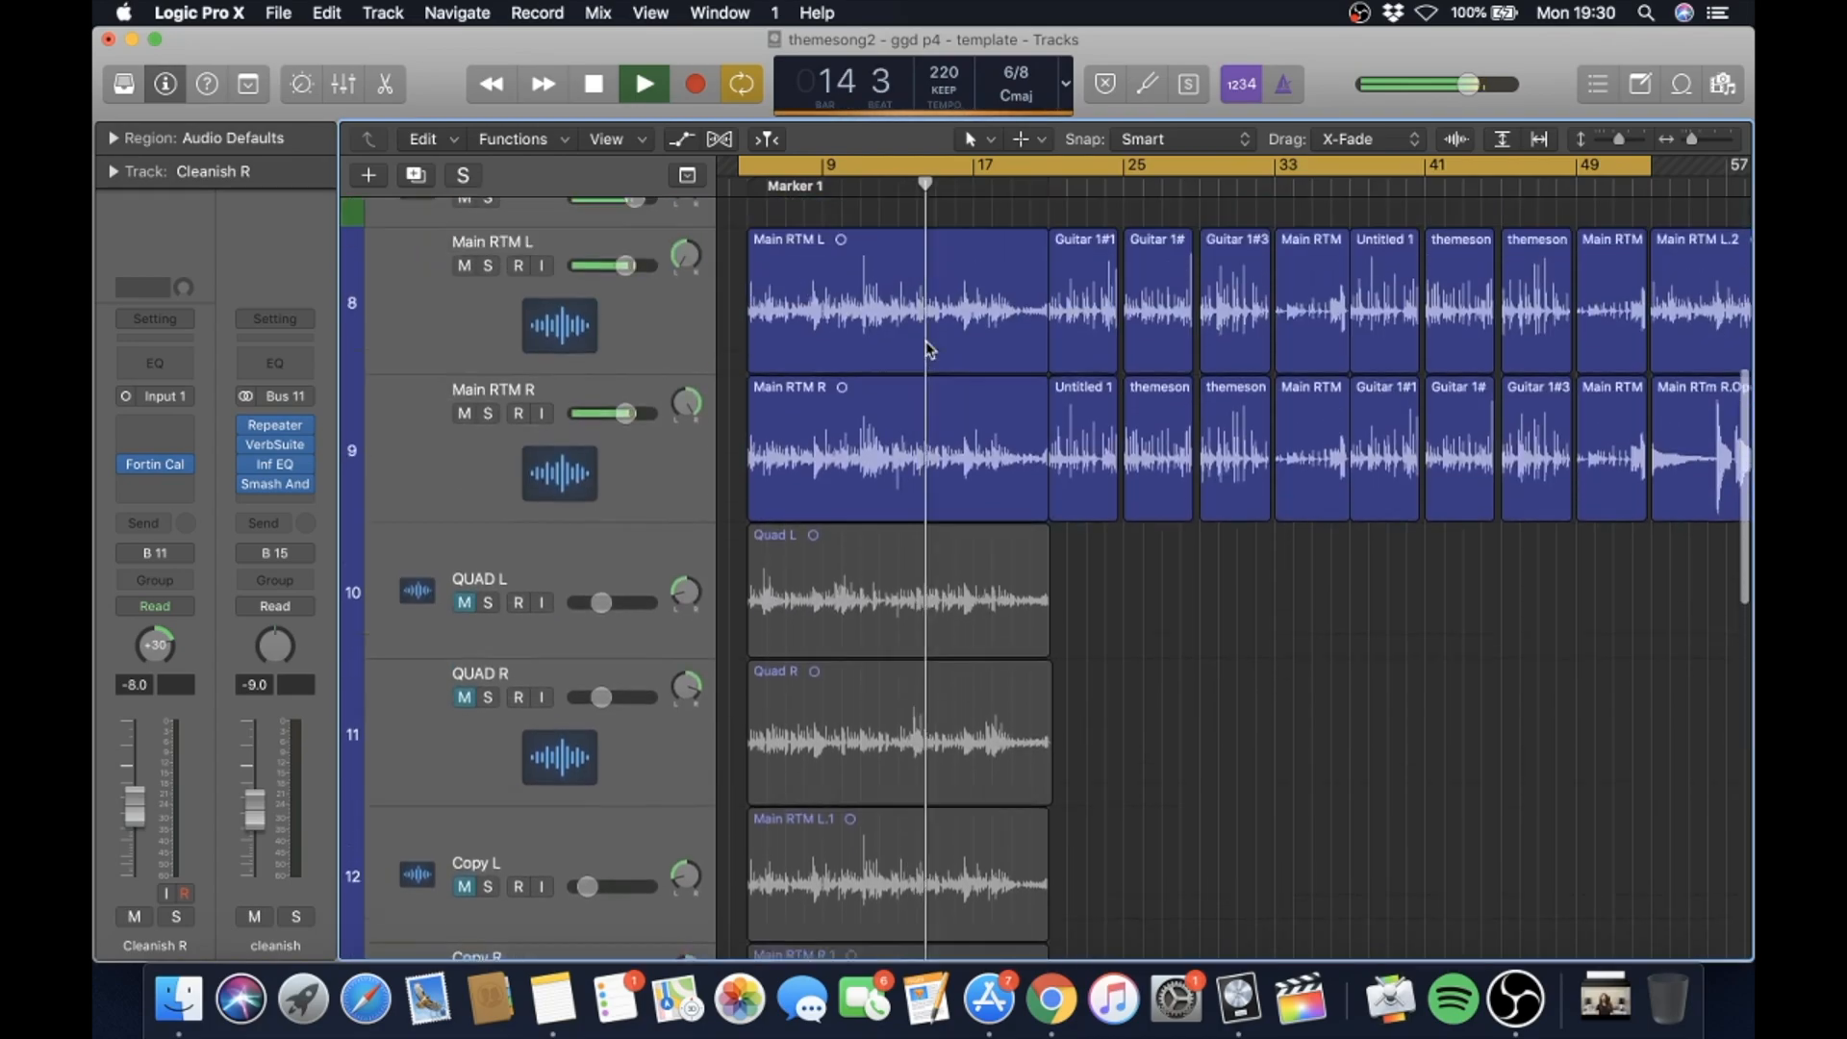
scroll(930, 349, "up", 1)
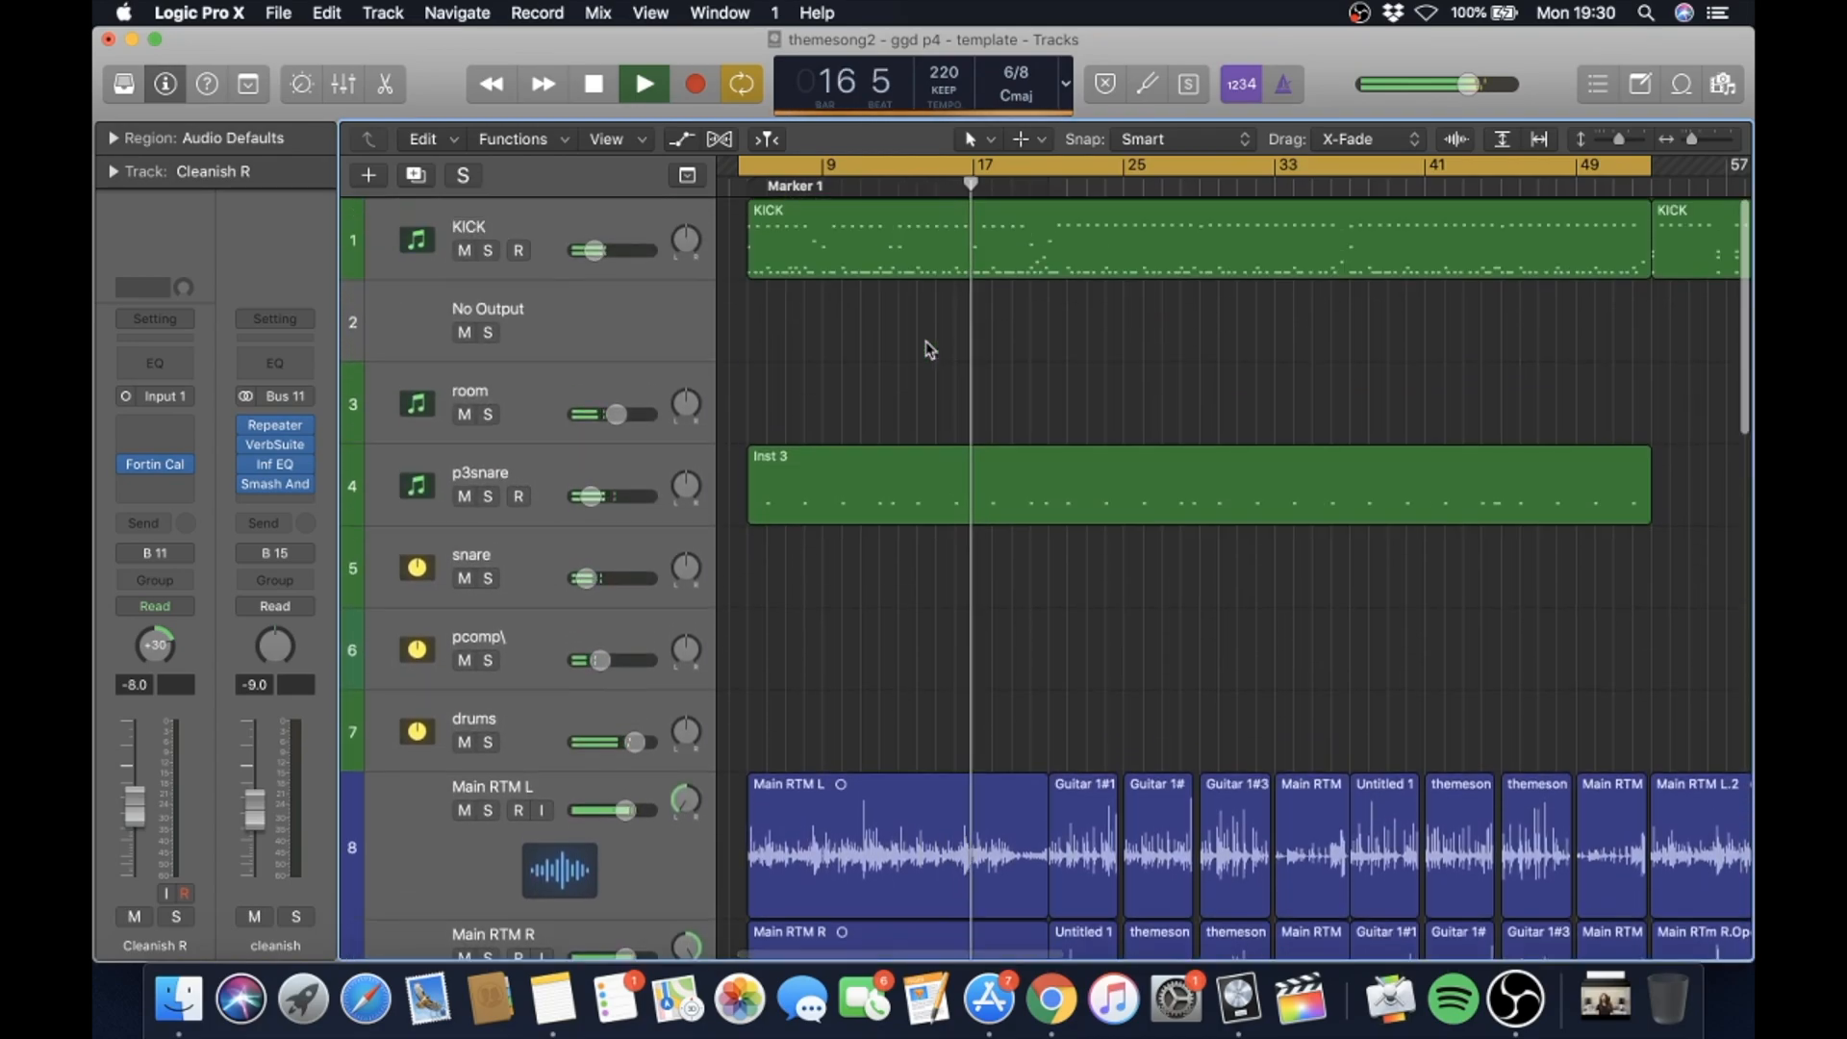
scroll(930, 349, "down", 2)
scroll(930, 349, "down", 9)
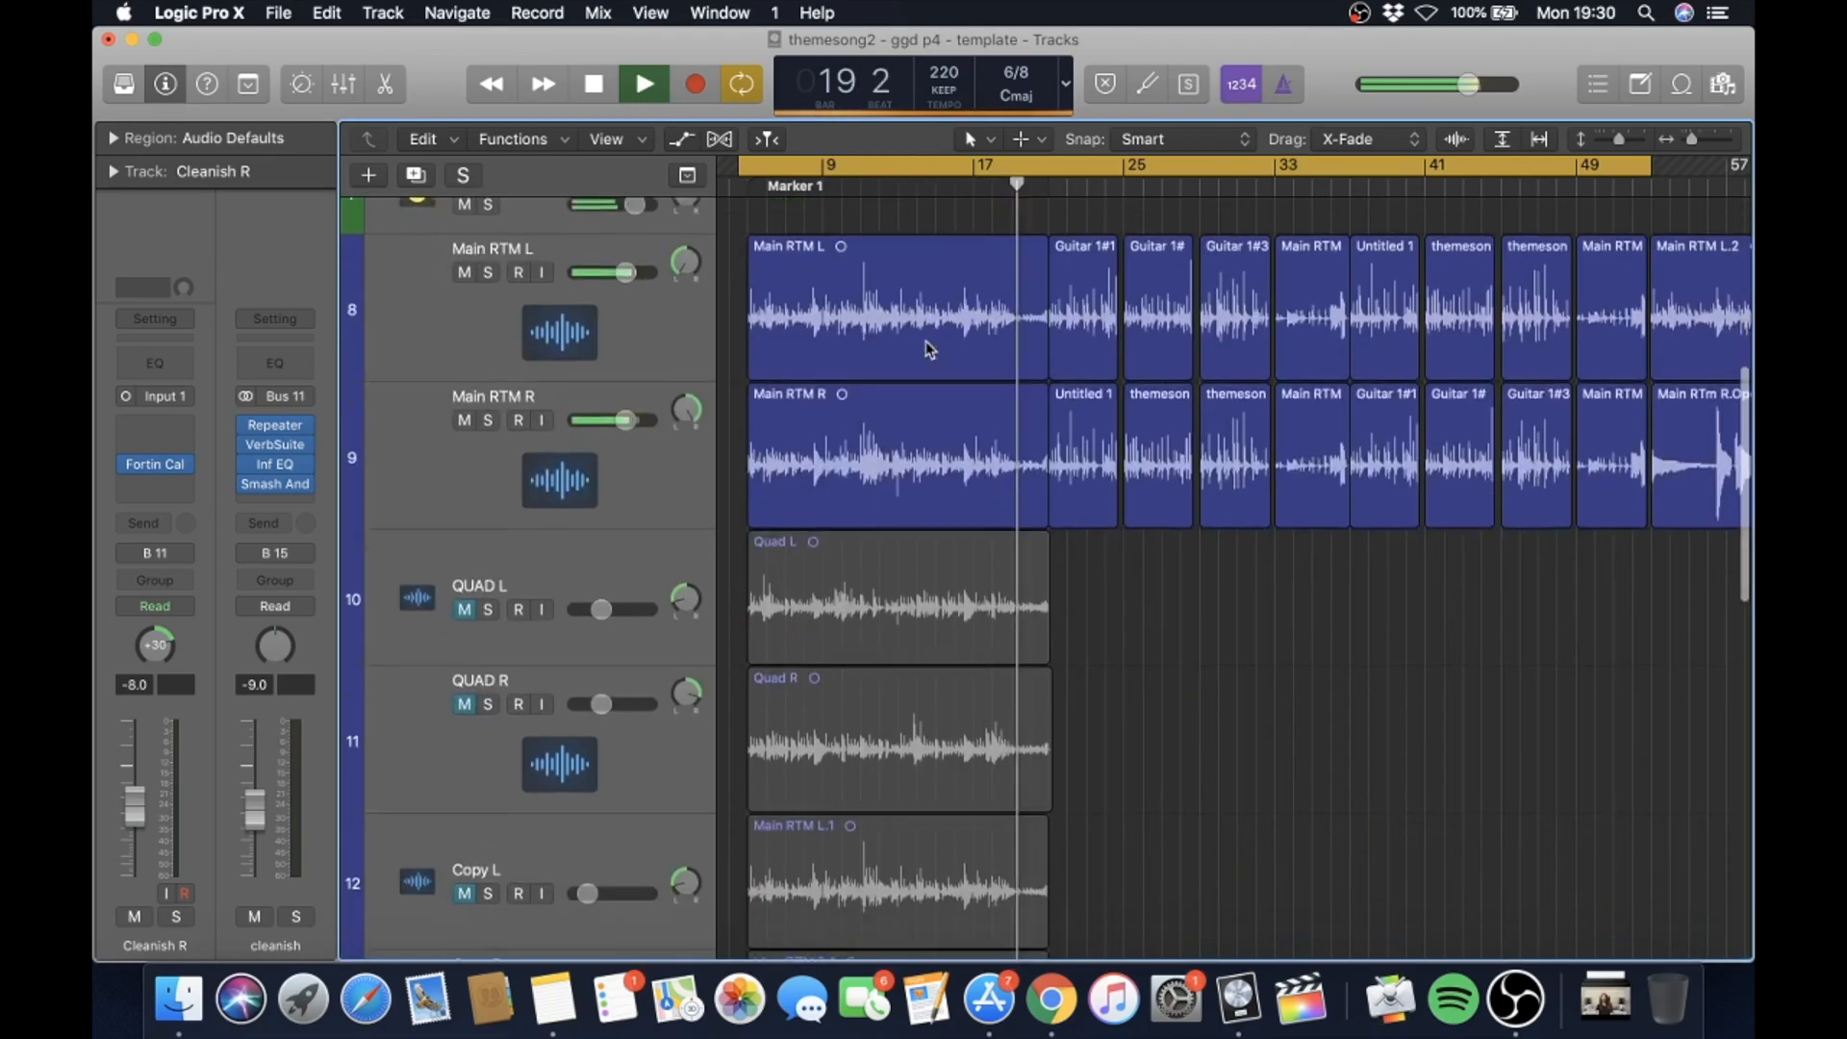